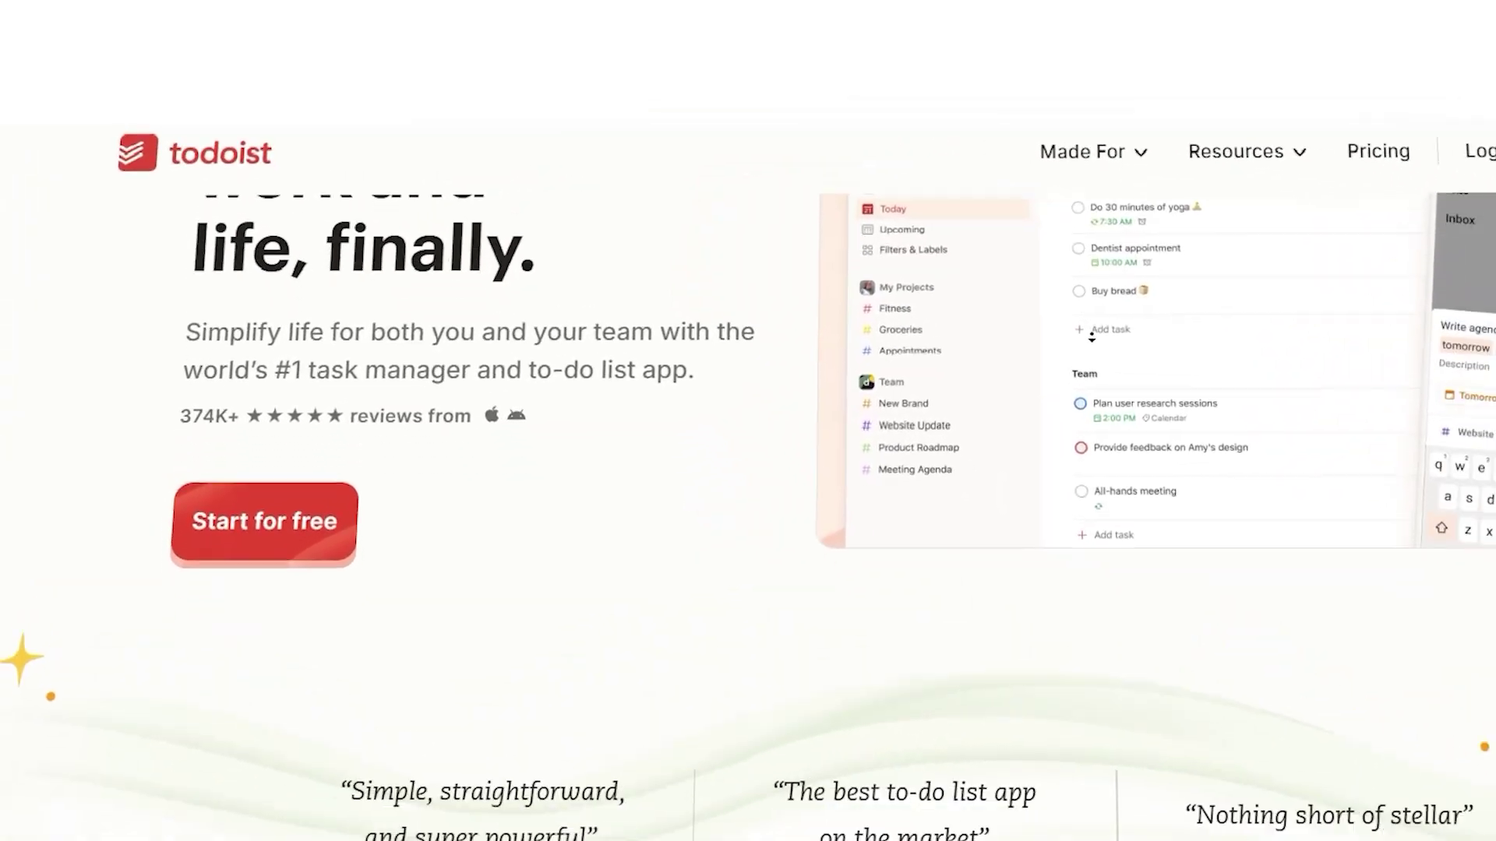
{"action": "scroll", "coordinate": [886, 250], "scroll_direction": "down", "scroll_amount": 5}
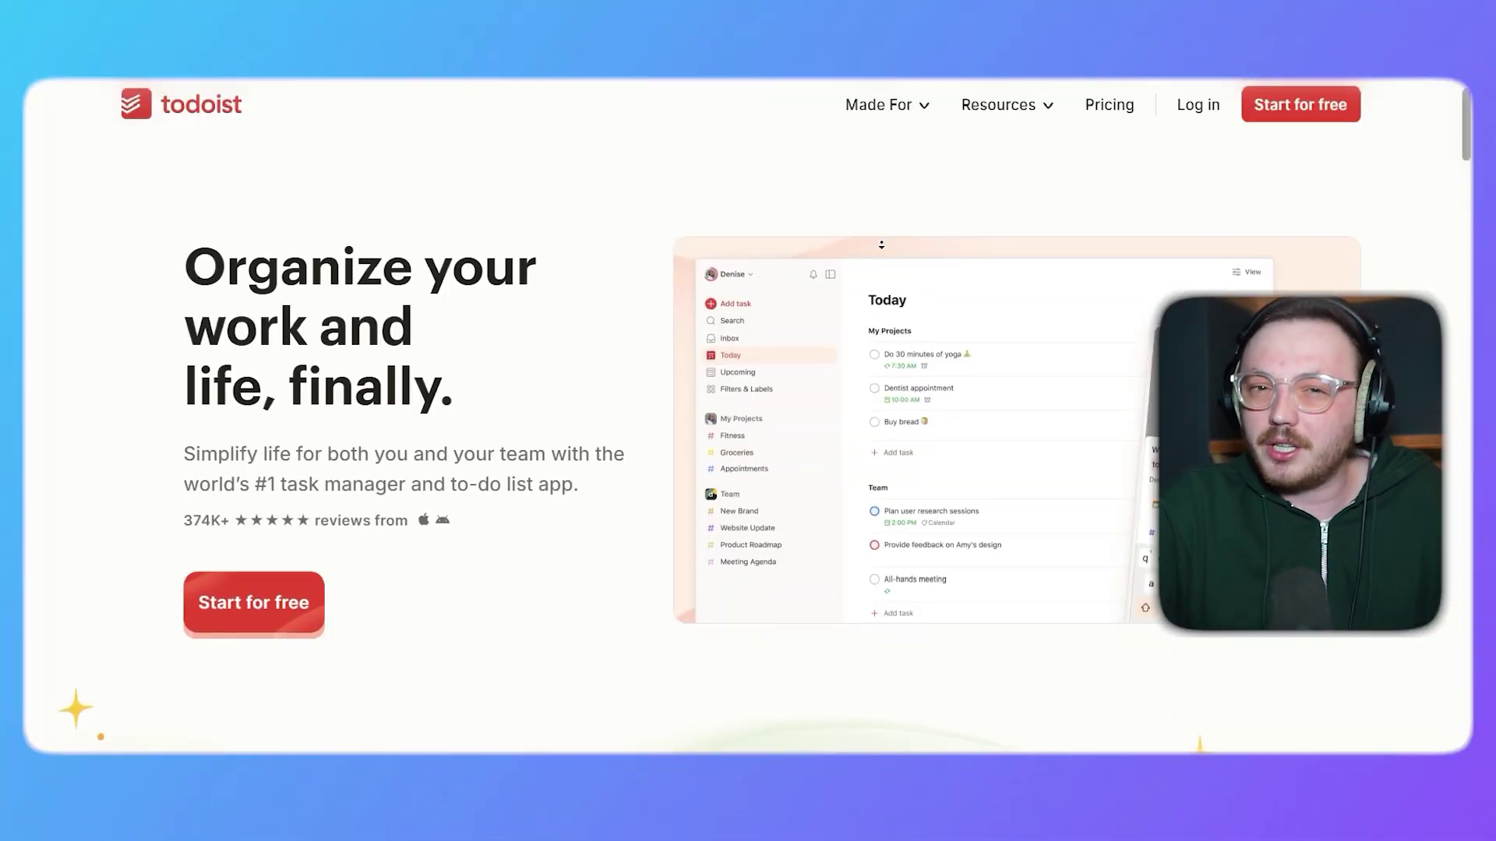
Step: Scroll down through the Todoist homepage, then back up to the top
{"action": "scroll", "coordinate": [876, 204], "scroll_direction": "down", "scroll_amount": 3}
{"action": "scroll", "coordinate": [884, 253], "scroll_direction": "down", "scroll_amount": 4}
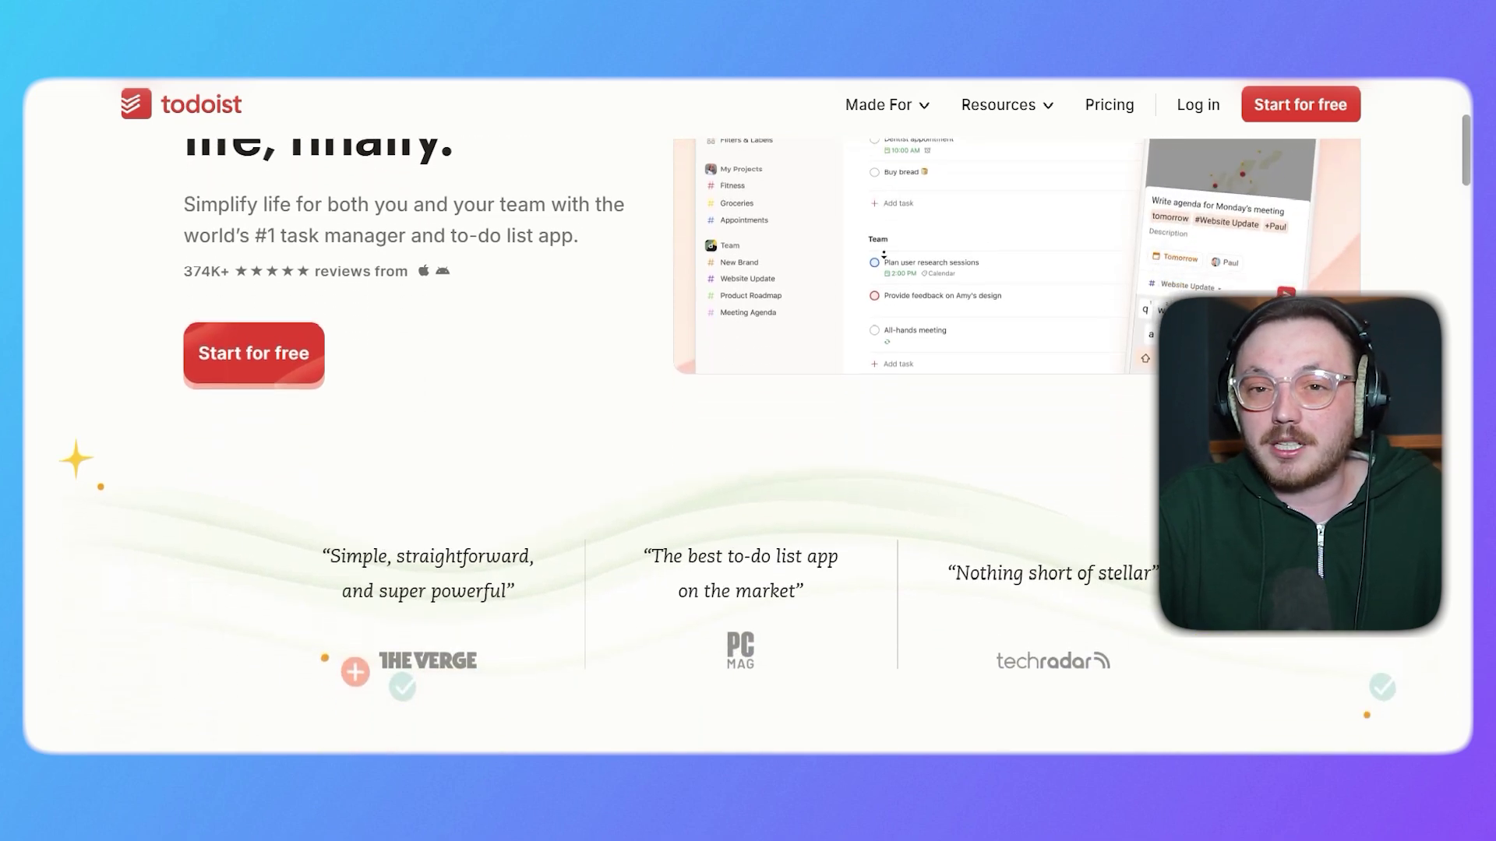
{"action": "scroll", "coordinate": [883, 254], "scroll_direction": "down", "scroll_amount": 4}
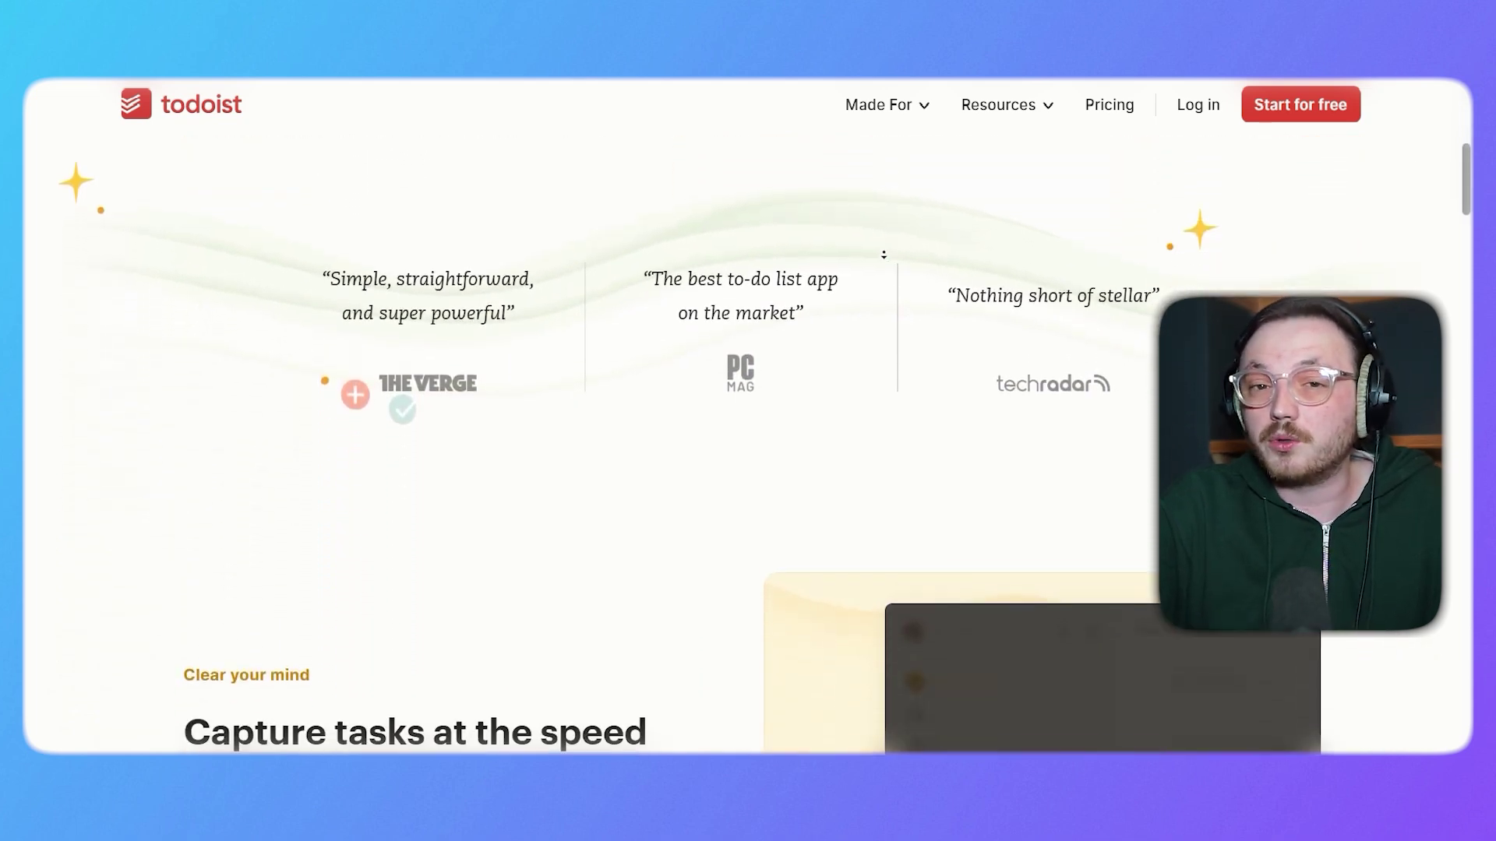
{"action": "scroll", "coordinate": [883, 263], "scroll_direction": "down", "scroll_amount": 6}
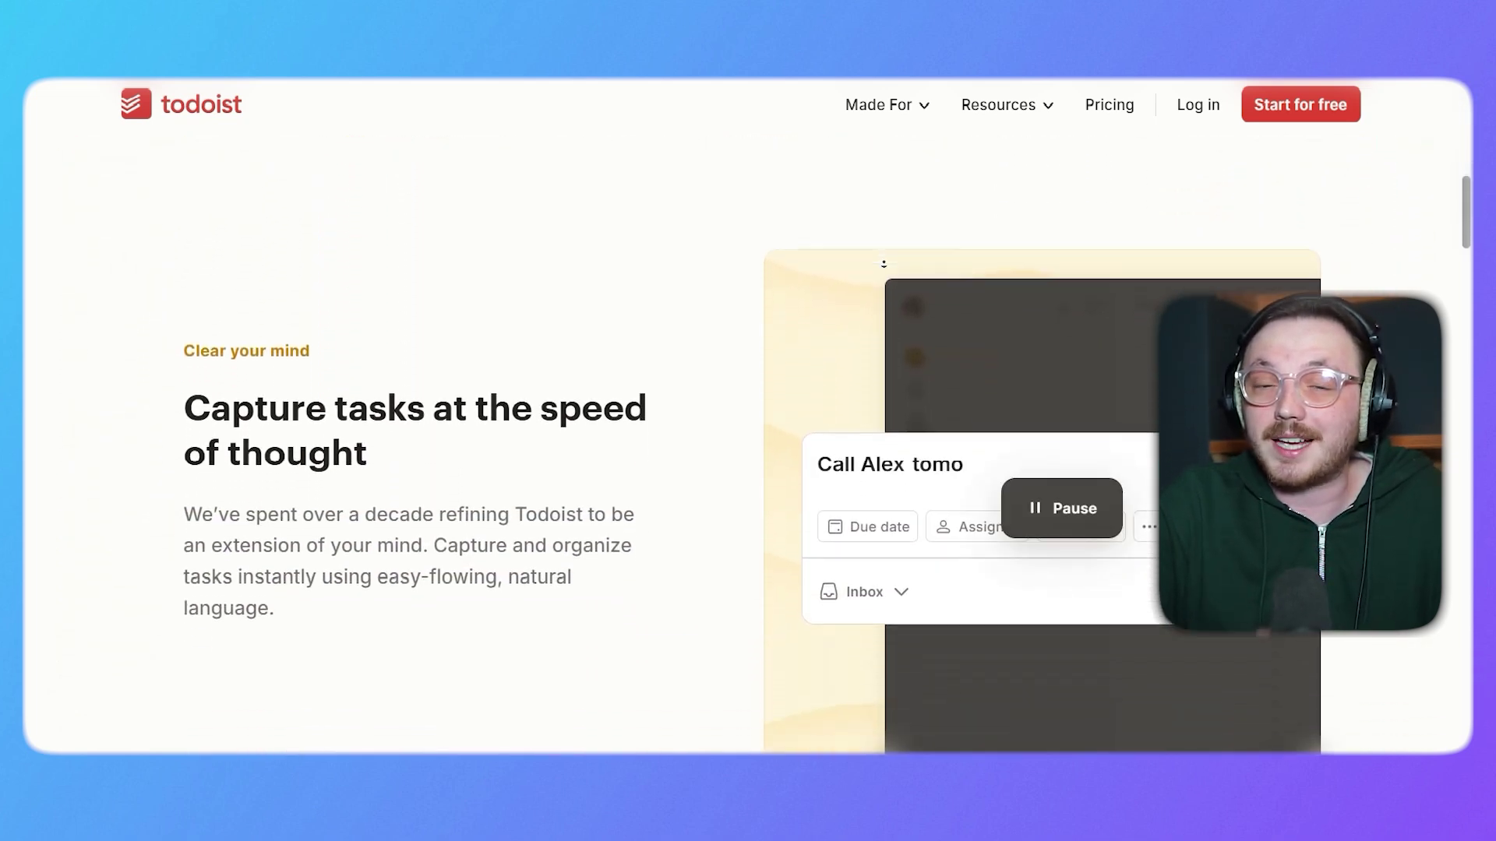
{"action": "scroll", "coordinate": [778, 314], "scroll_direction": "down", "scroll_amount": 20}
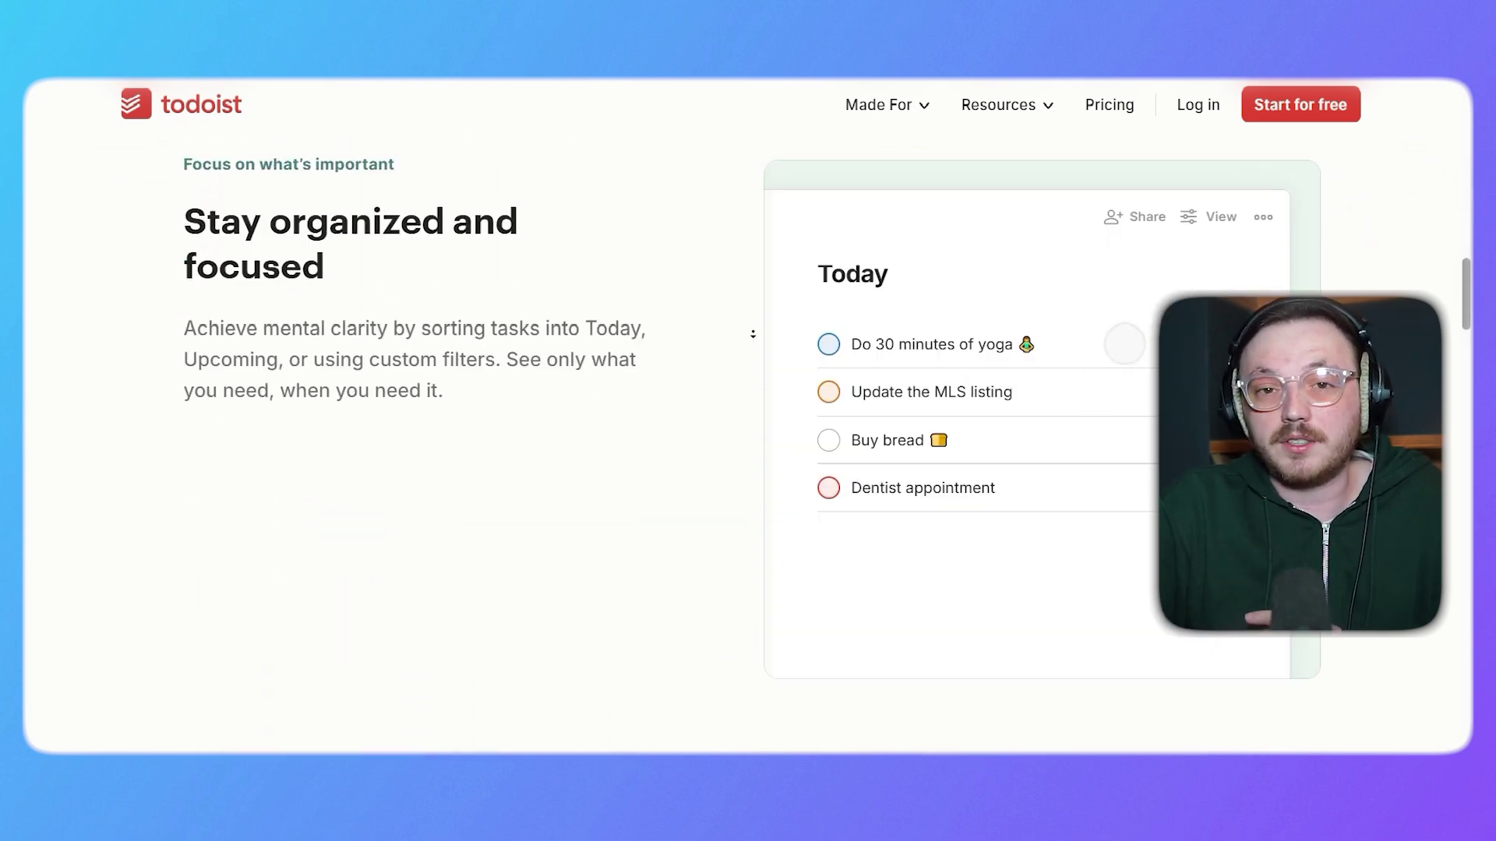
{"action": "scroll", "coordinate": [761, 283], "scroll_direction": "down", "scroll_amount": 8}
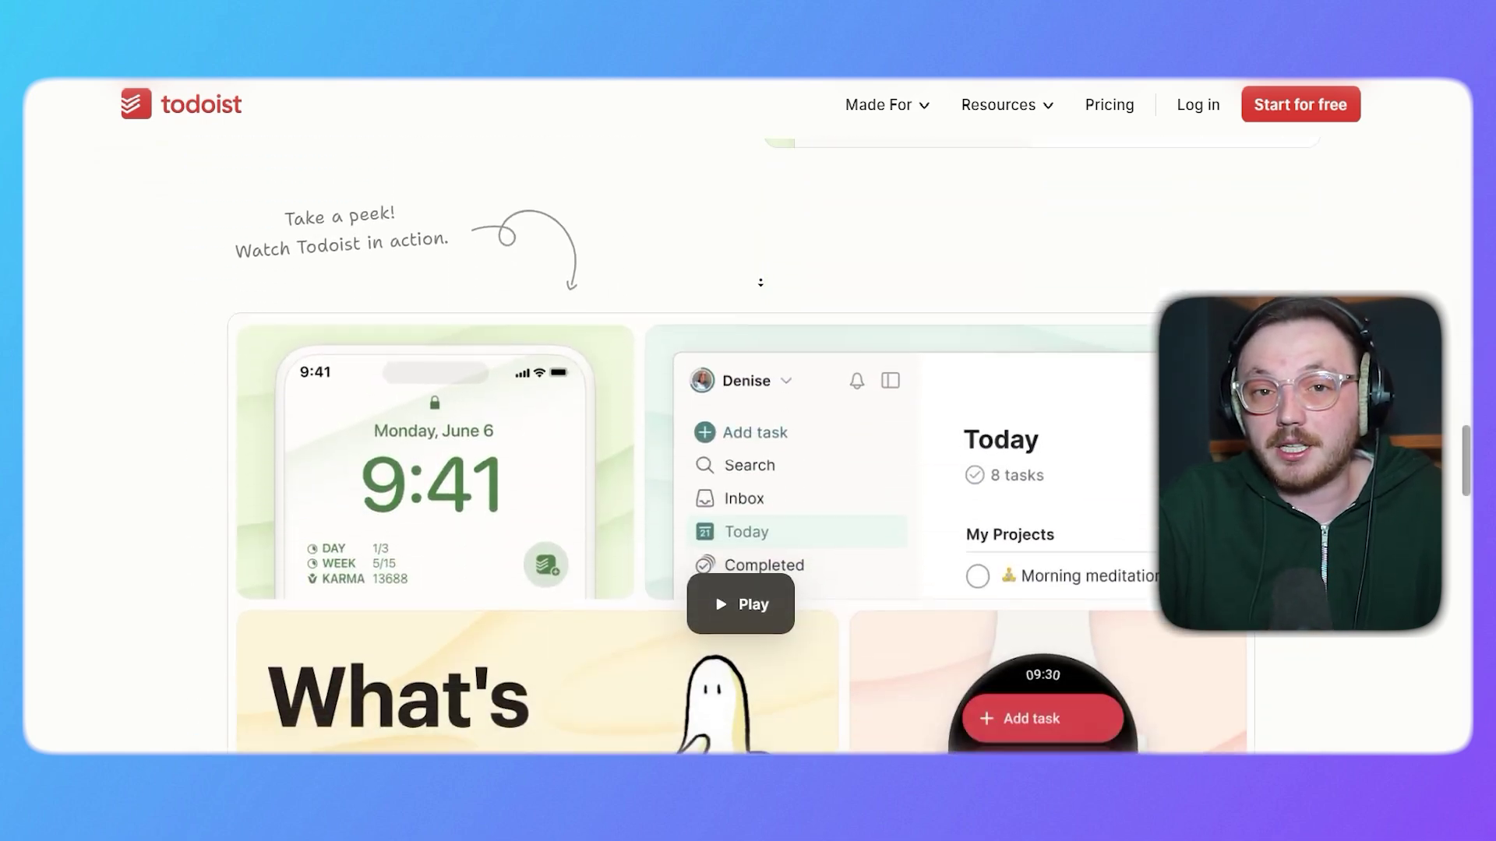
{"action": "scroll", "coordinate": [764, 269], "scroll_direction": "down", "scroll_amount": 8}
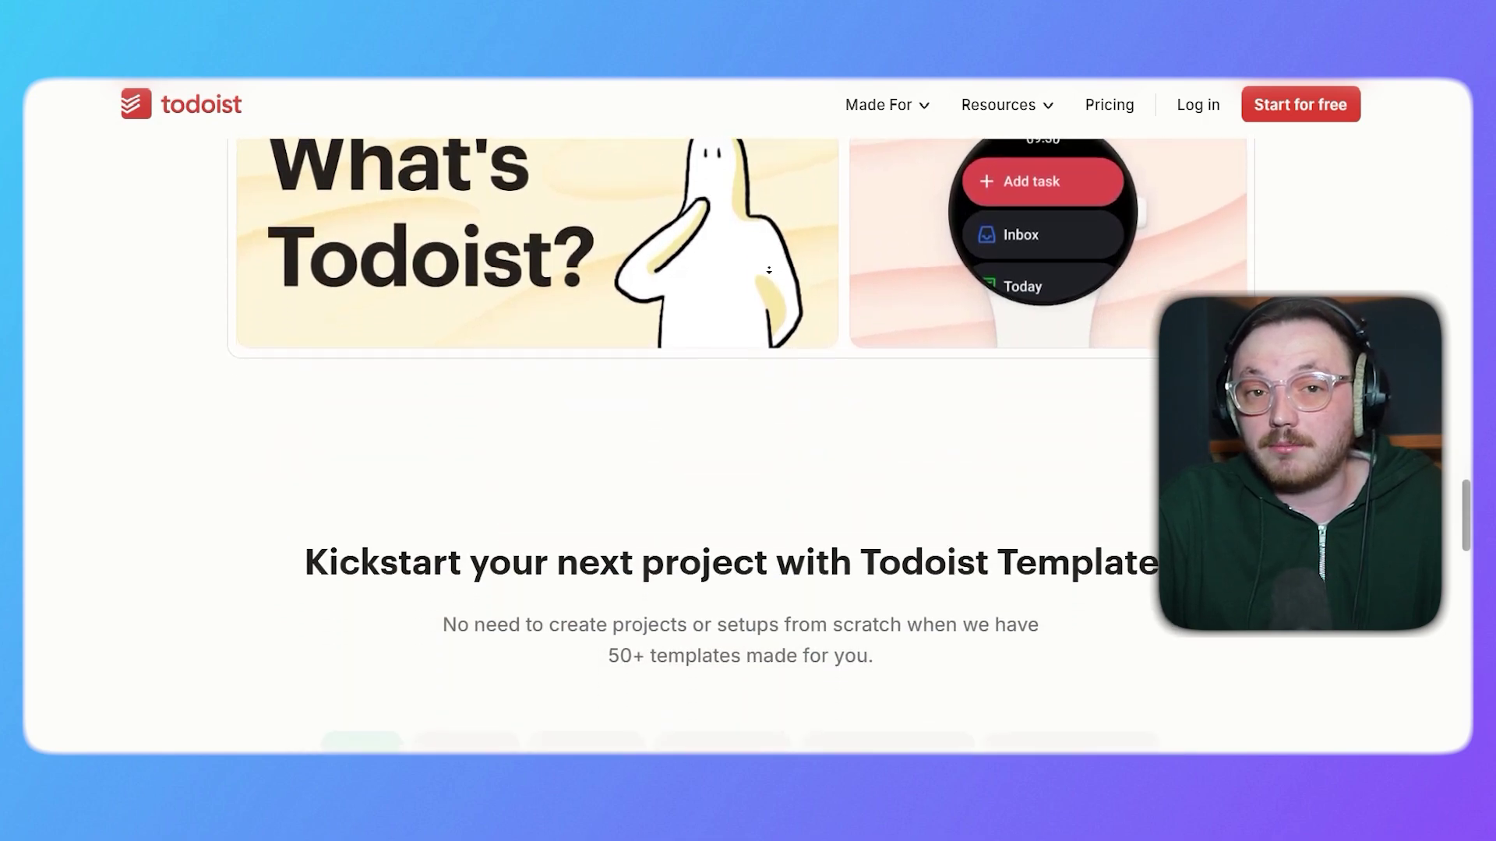
{"action": "scroll", "coordinate": [773, 275], "scroll_direction": "down", "scroll_amount": 7}
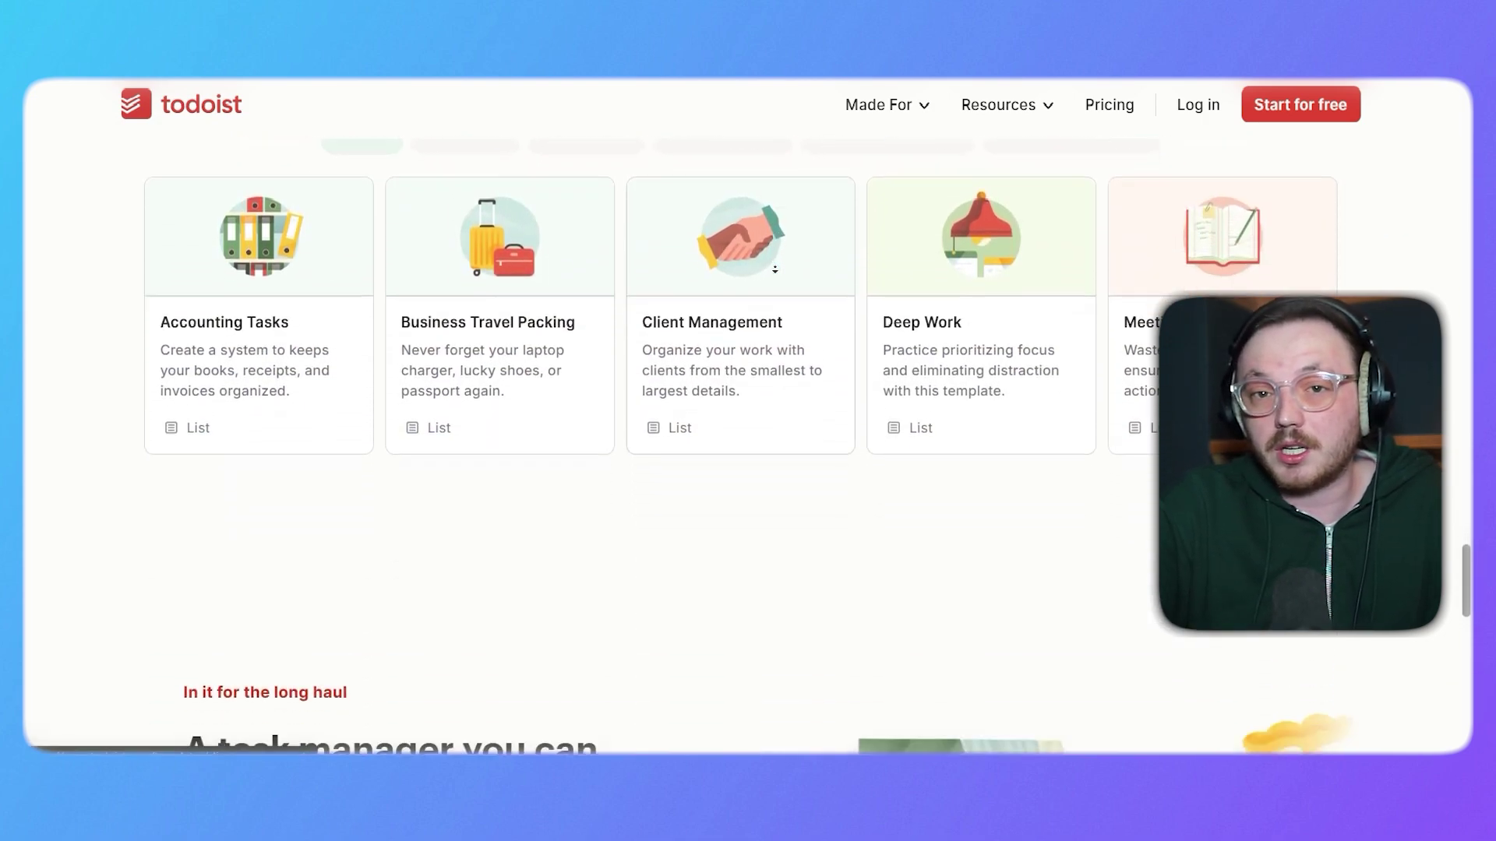
{"action": "scroll", "coordinate": [776, 269], "scroll_direction": "down", "scroll_amount": 8}
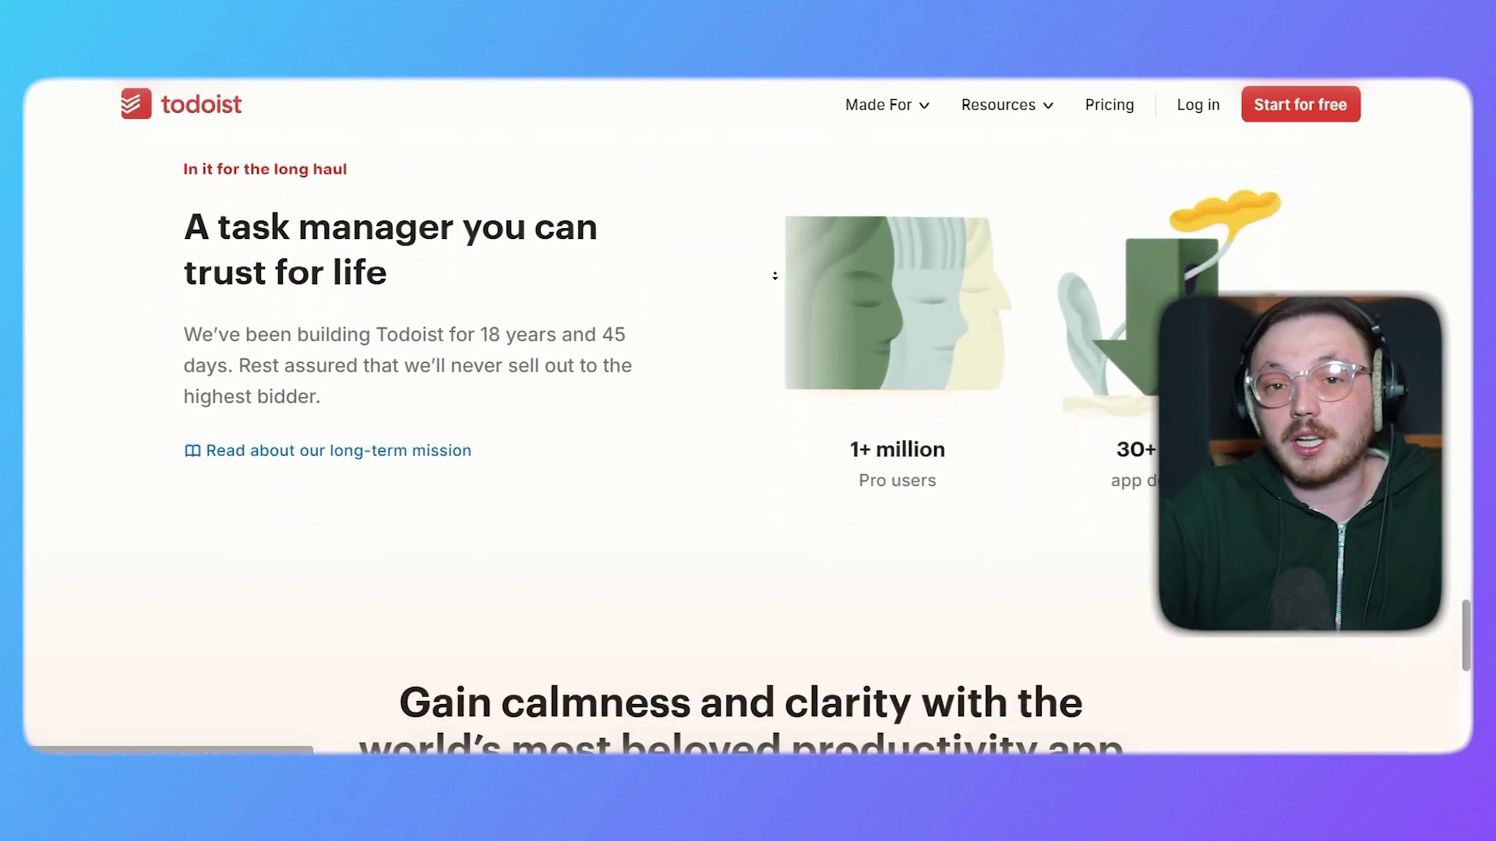
{"action": "scroll", "coordinate": [810, 261], "scroll_direction": "down", "scroll_amount": 4}
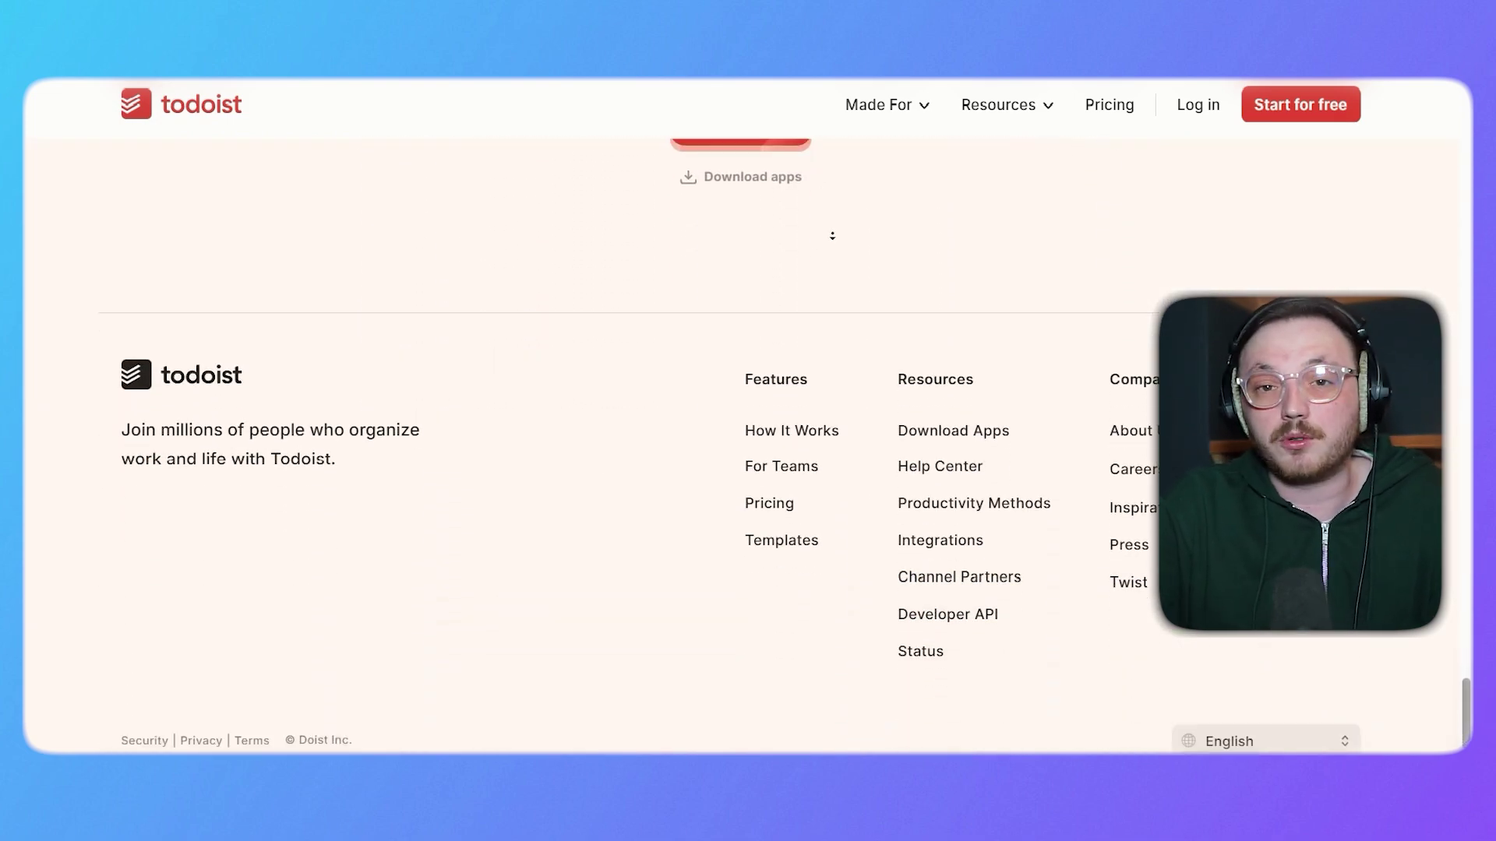
{"action": "scroll", "coordinate": [832, 235], "scroll_direction": "up", "scroll_amount": 5}
{"action": "mouse_move", "coordinate": [868, 116]}
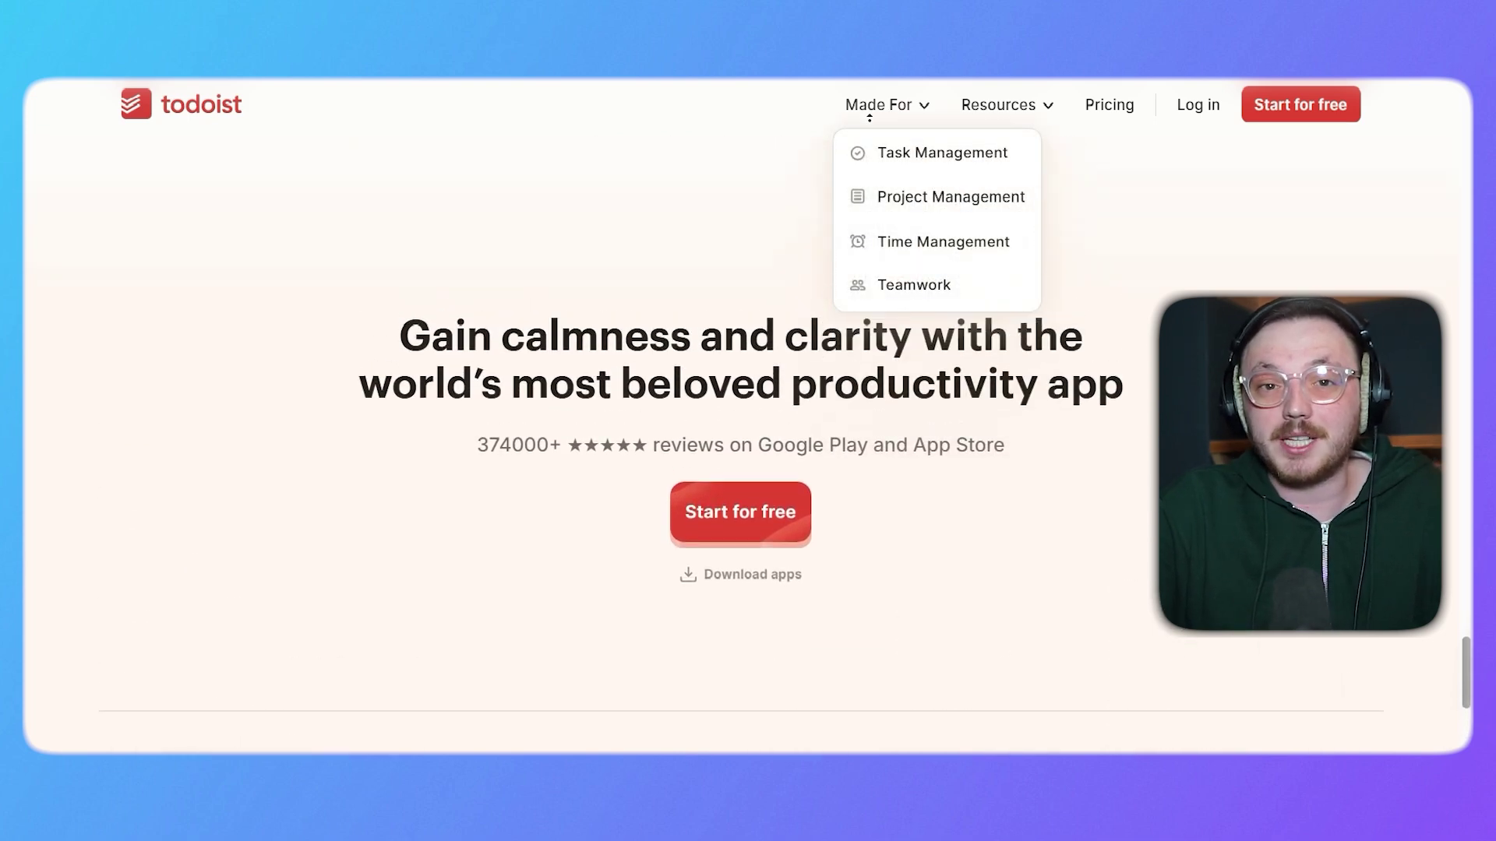
{"action": "scroll", "coordinate": [868, 117], "scroll_direction": "up", "scroll_amount": 14}
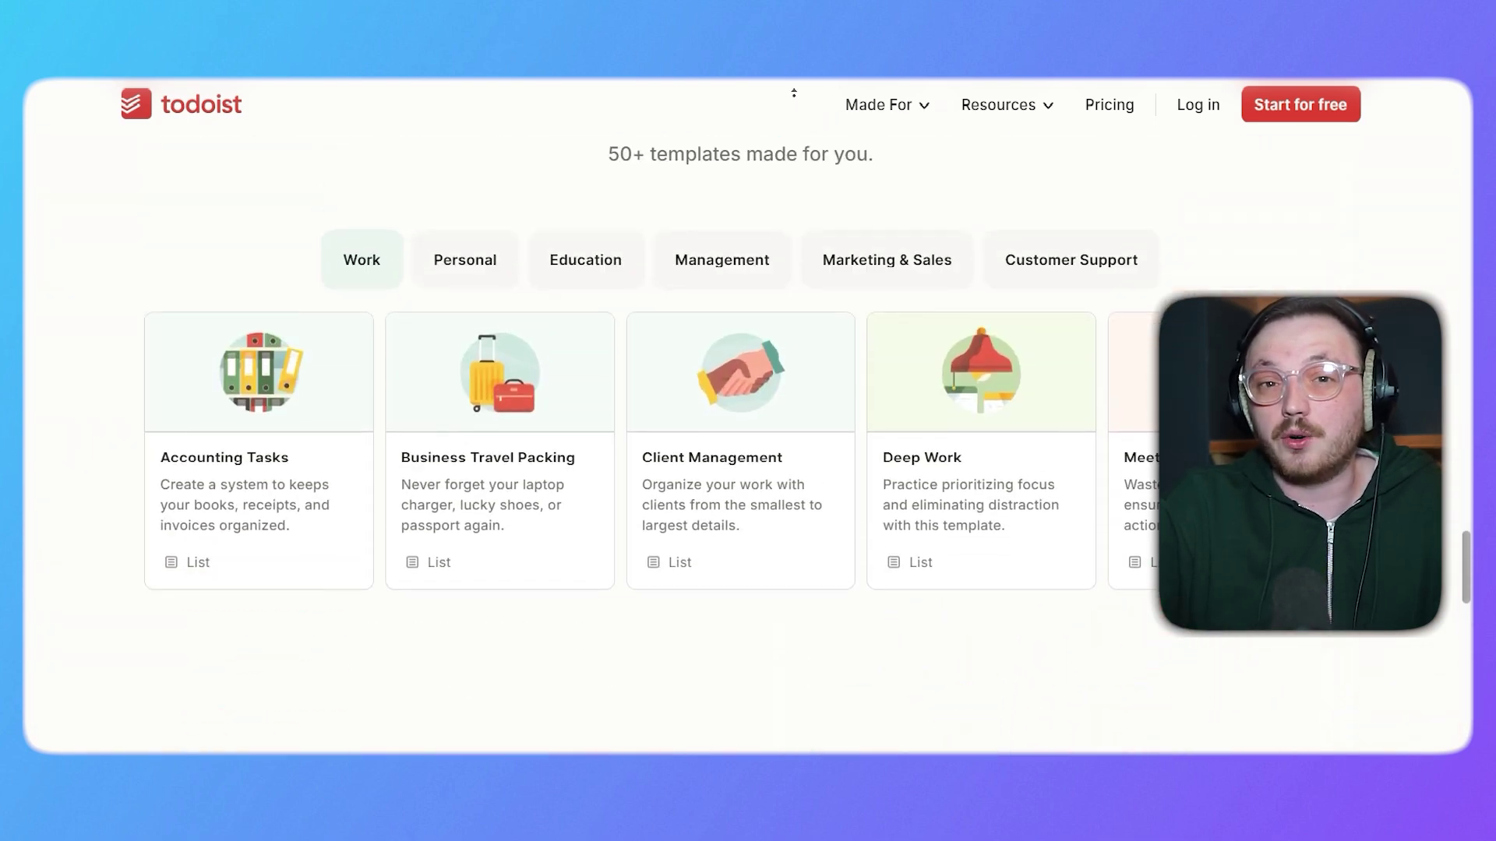
{"action": "scroll", "coordinate": [794, 93], "scroll_direction": "up", "scroll_amount": 15}
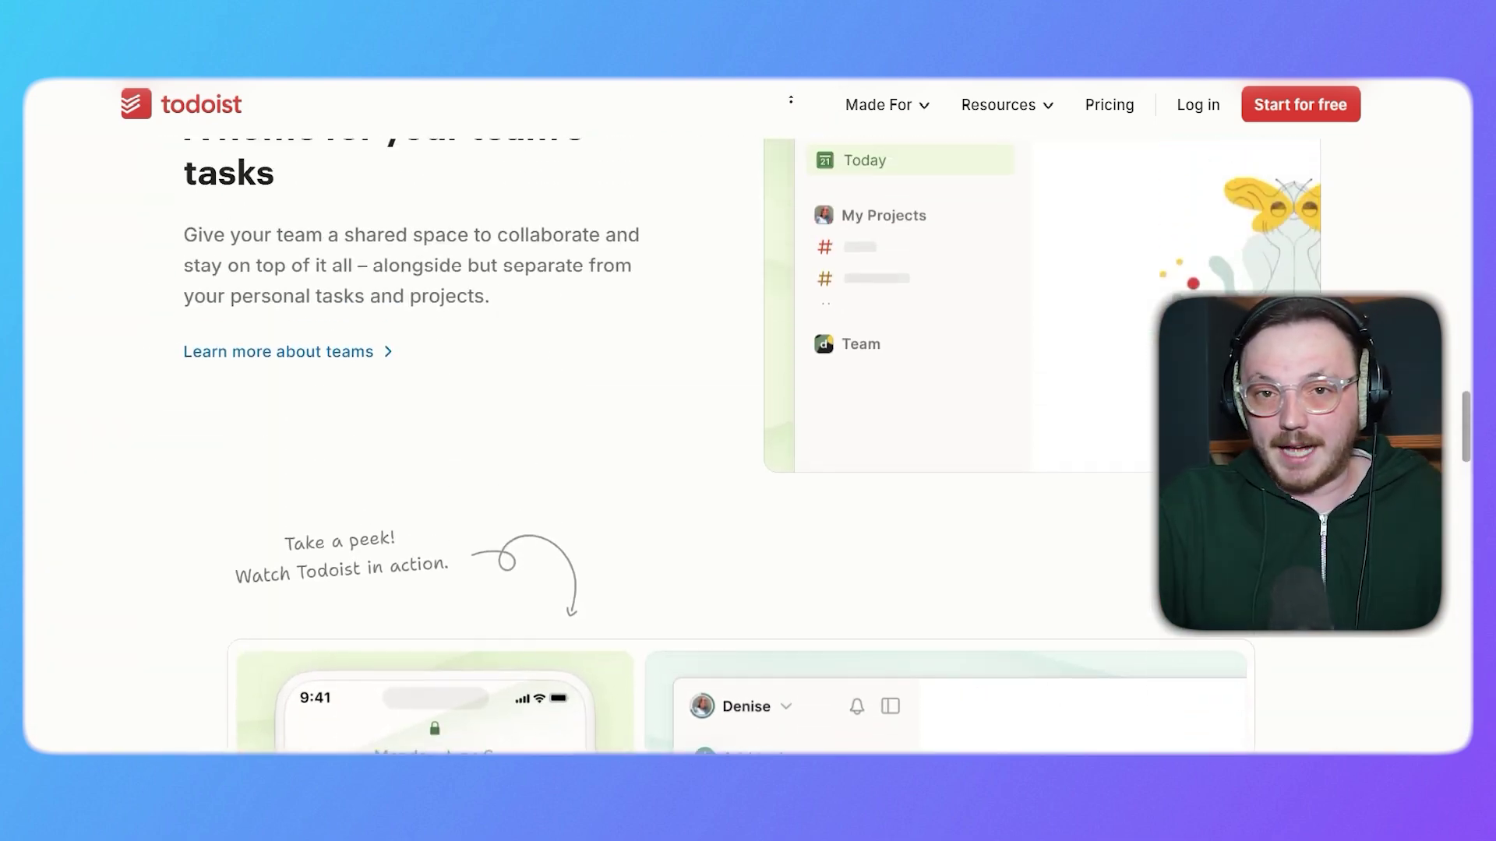
{"action": "scroll", "coordinate": [790, 100], "scroll_direction": "up", "scroll_amount": 15}
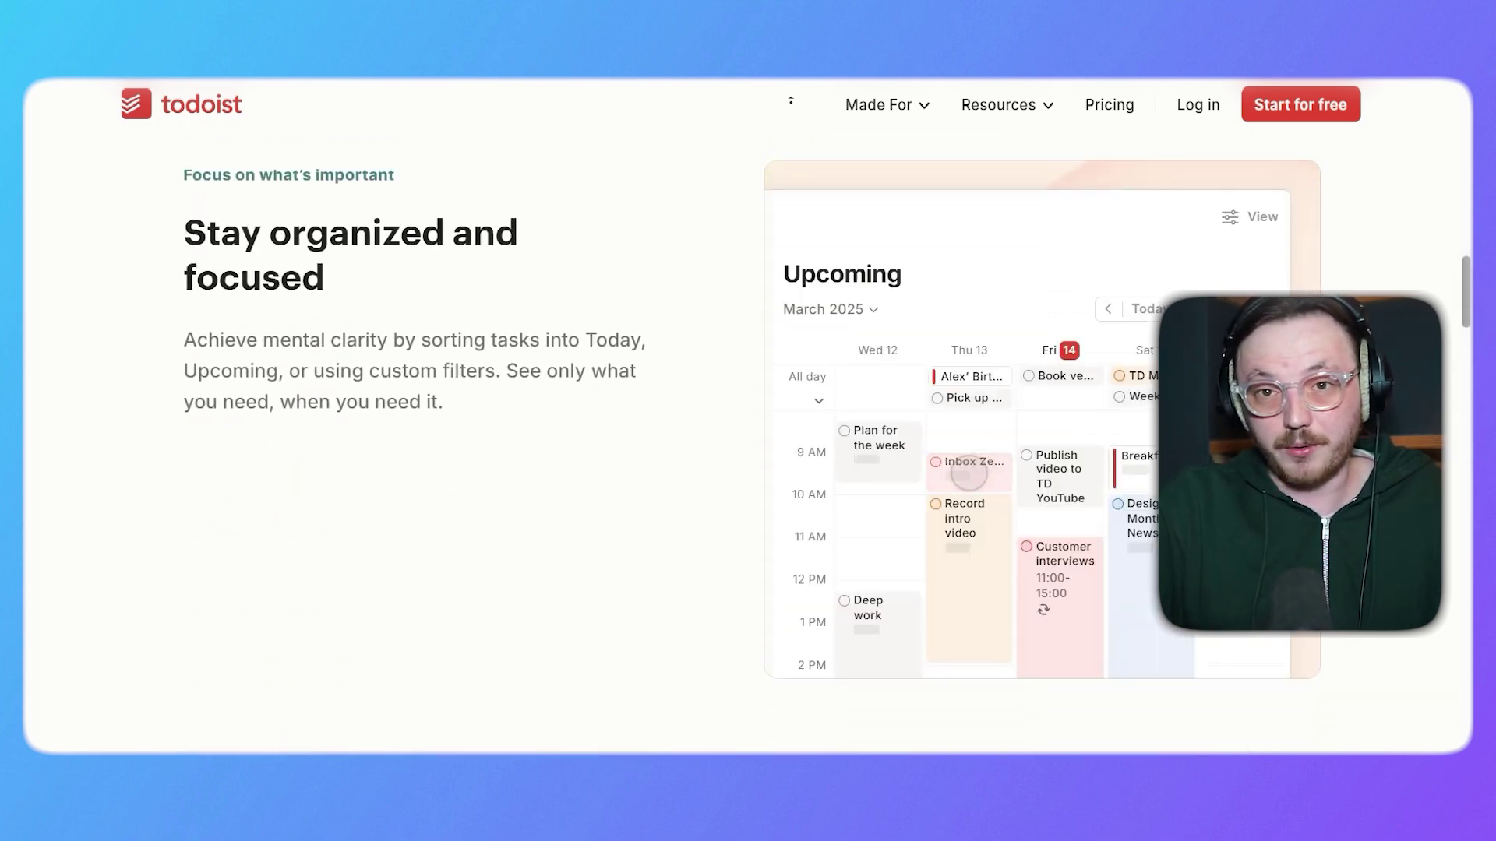
{"action": "scroll", "coordinate": [791, 100], "scroll_direction": "up", "scroll_amount": 15}
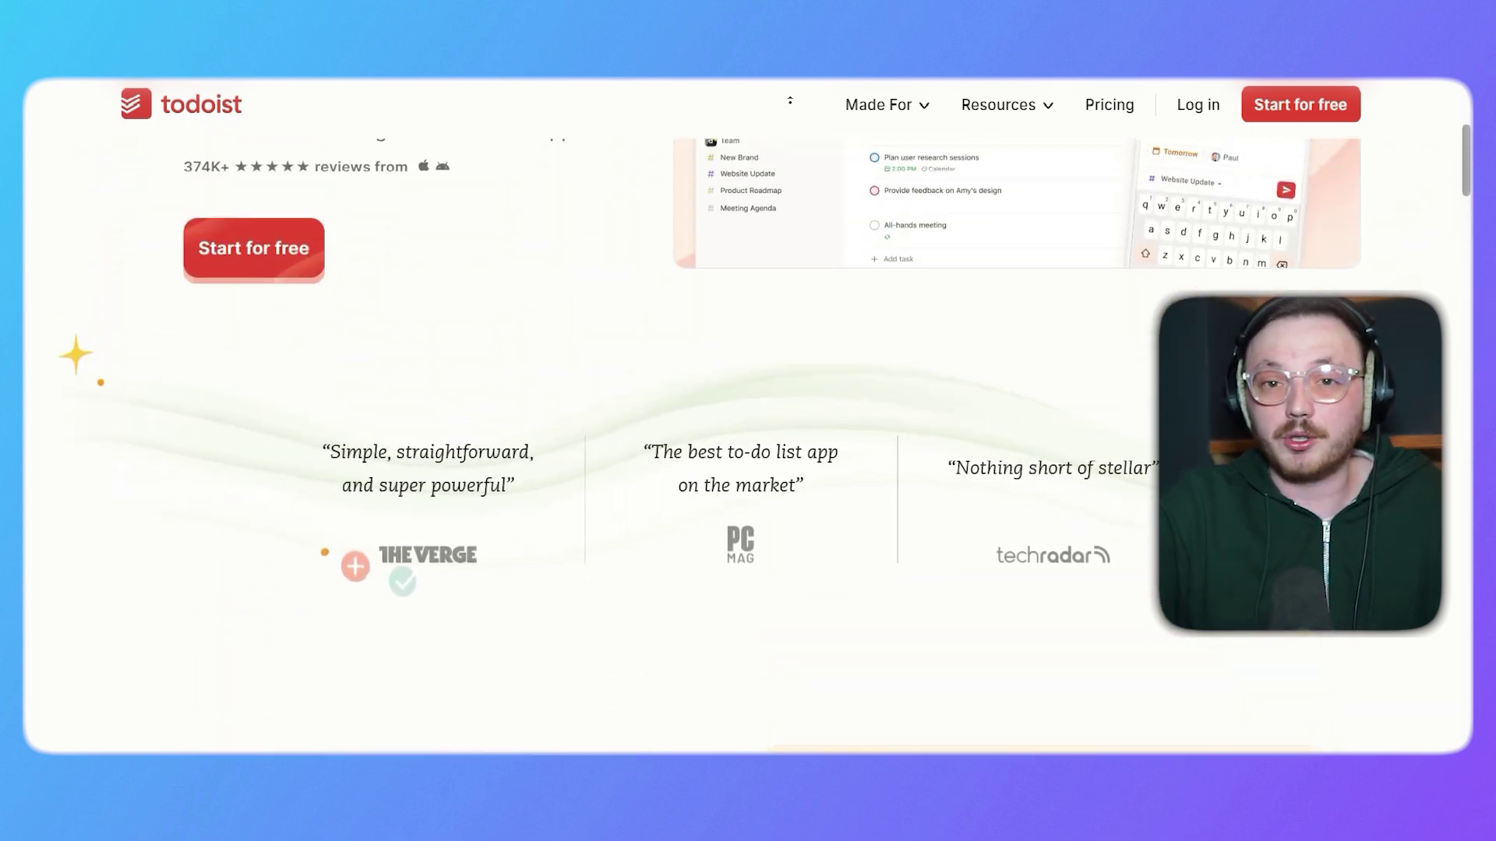
{"action": "scroll", "coordinate": [790, 99], "scroll_direction": "up", "scroll_amount": 5}
Step: Sign up for a free Todoist account using Continue with Google and your Google account
{"action": "left_click", "coordinate": [1295, 109]}
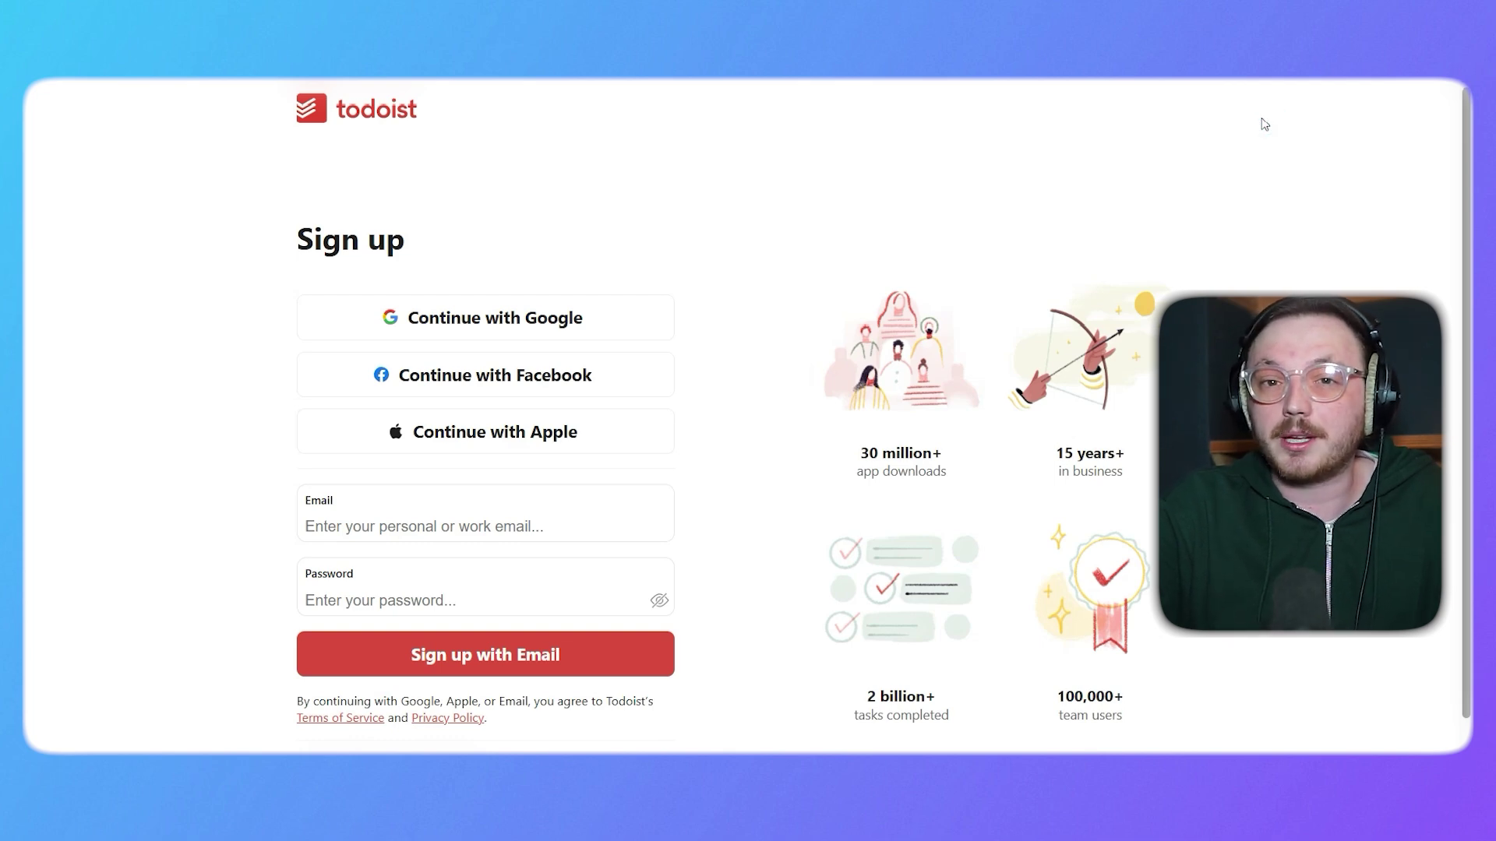
{"action": "left_click", "coordinate": [519, 323]}
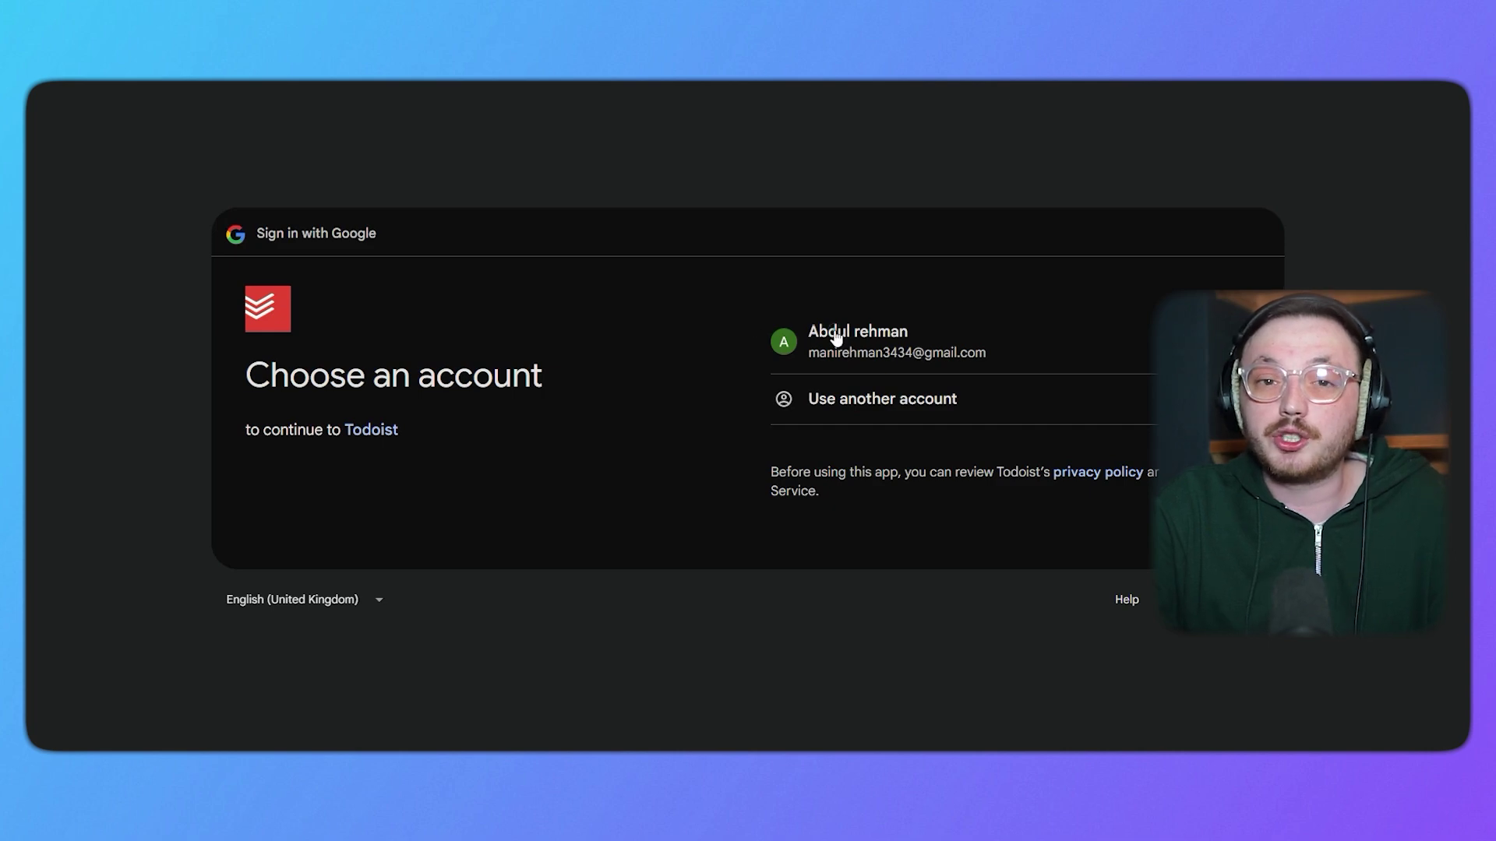
{"action": "left_click", "coordinate": [835, 337]}
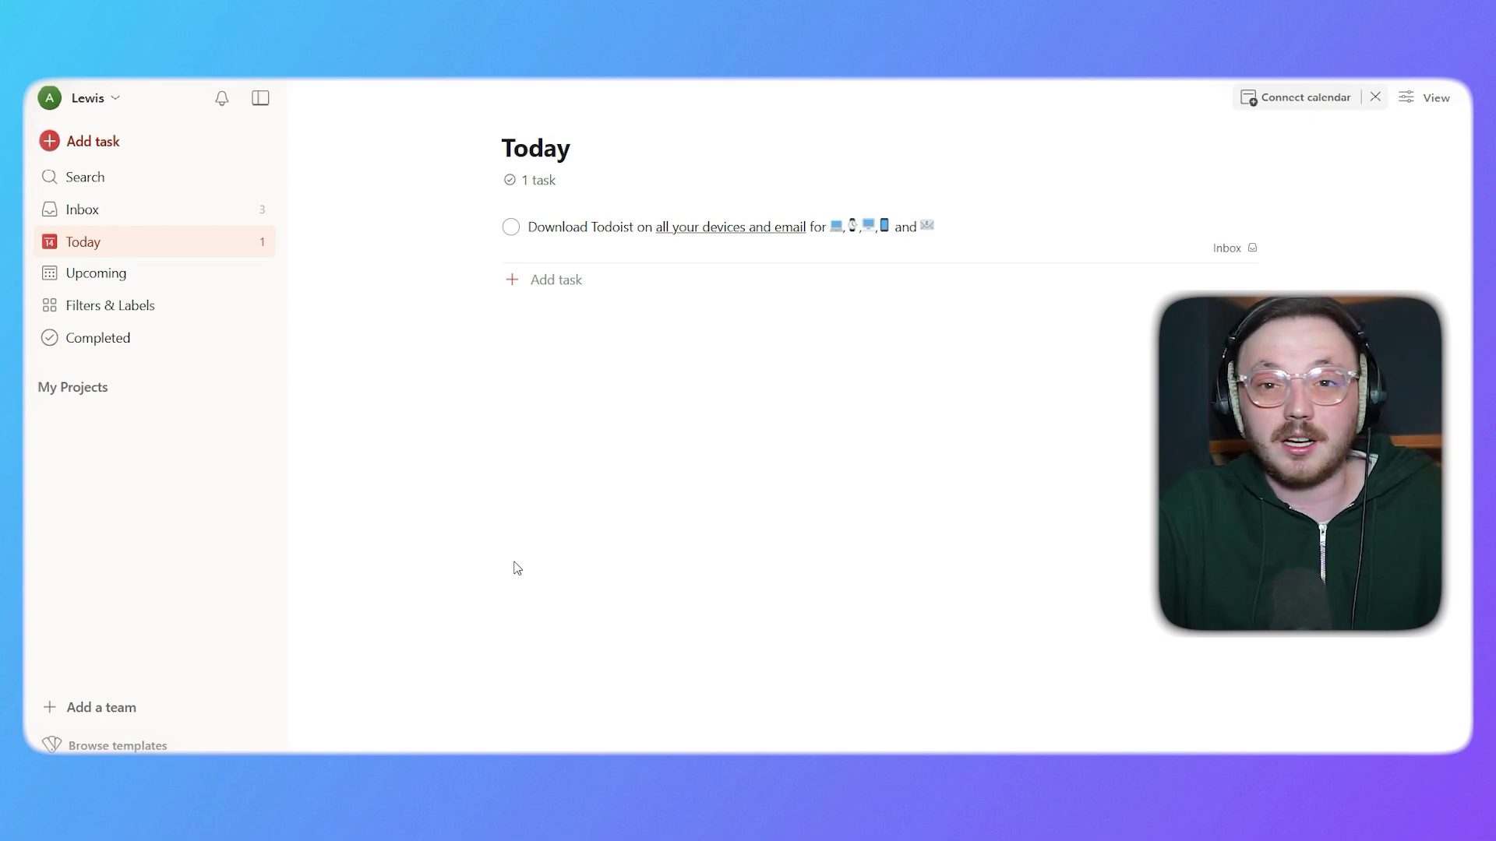
Step: Look at Add task and Search, then open the Inbox and dismiss its tip
{"action": "left_click", "coordinate": [78, 143]}
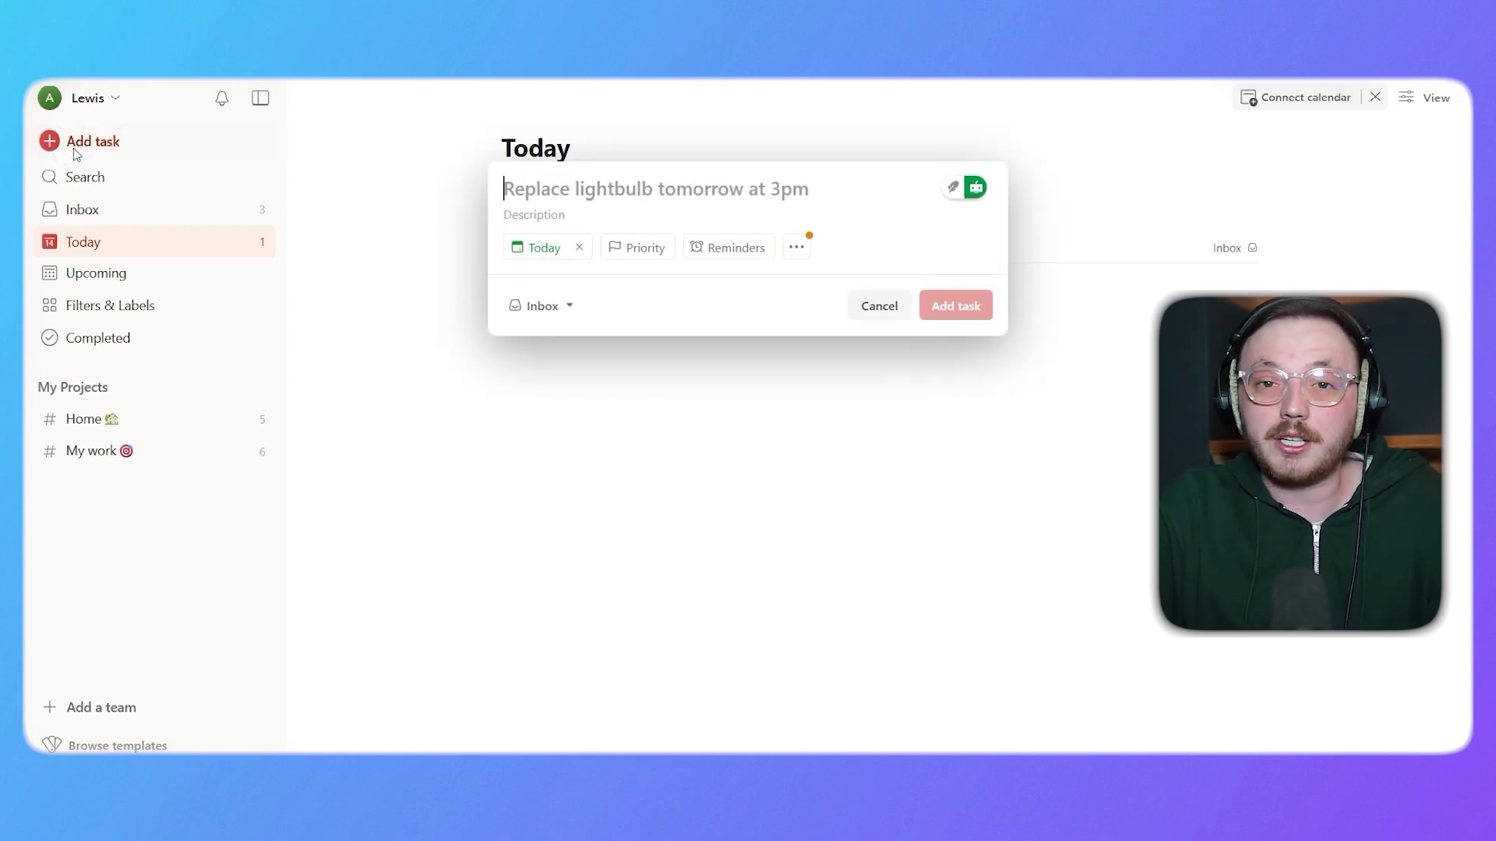
{"action": "left_click", "coordinate": [123, 178]}
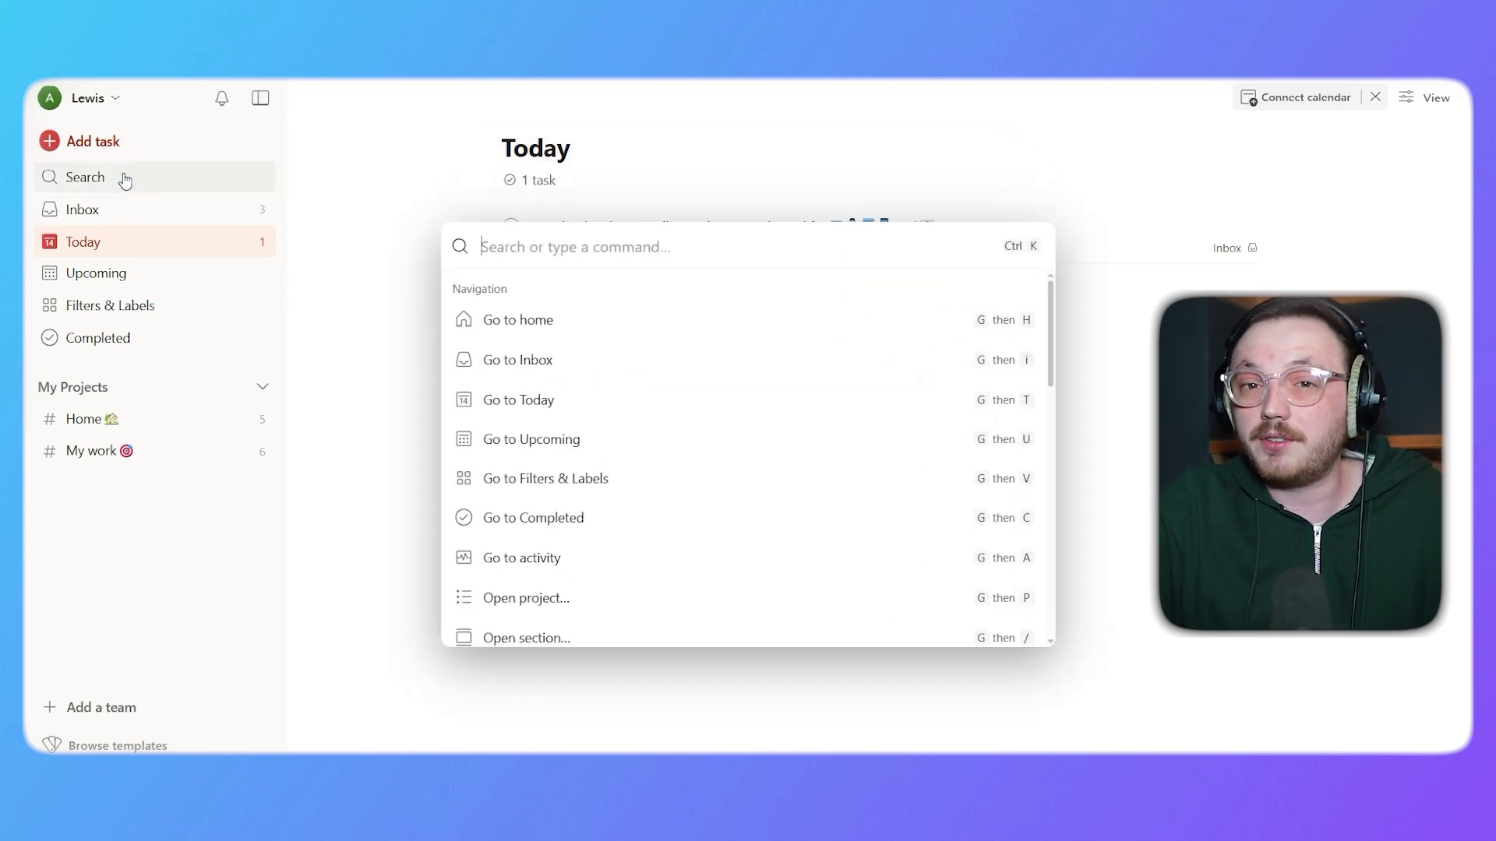
{"action": "left_click", "coordinate": [142, 210]}
{"action": "left_click", "coordinate": [144, 213]}
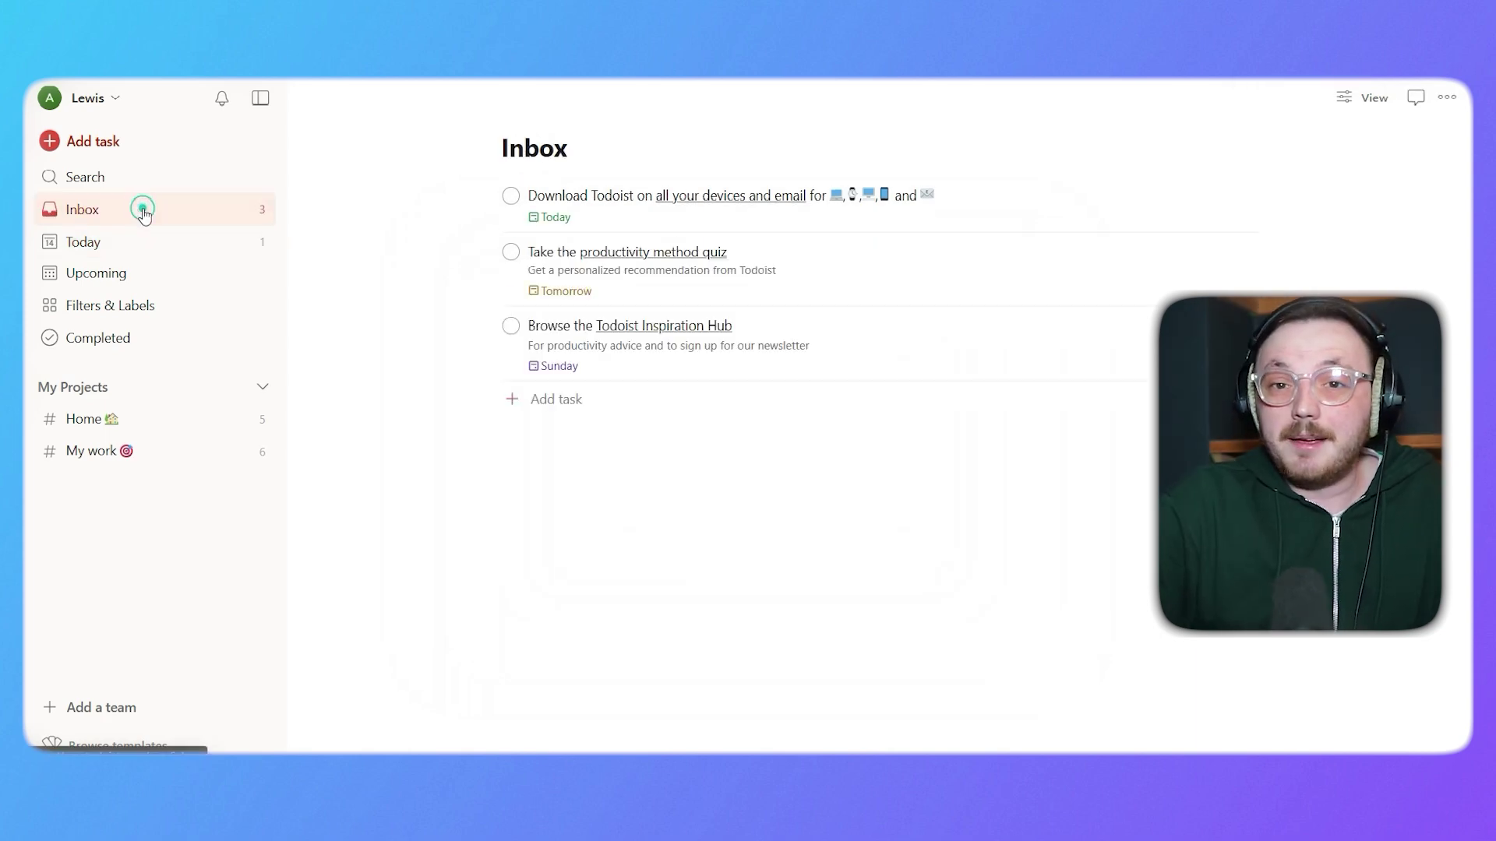
{"action": "left_click", "coordinate": [197, 370]}
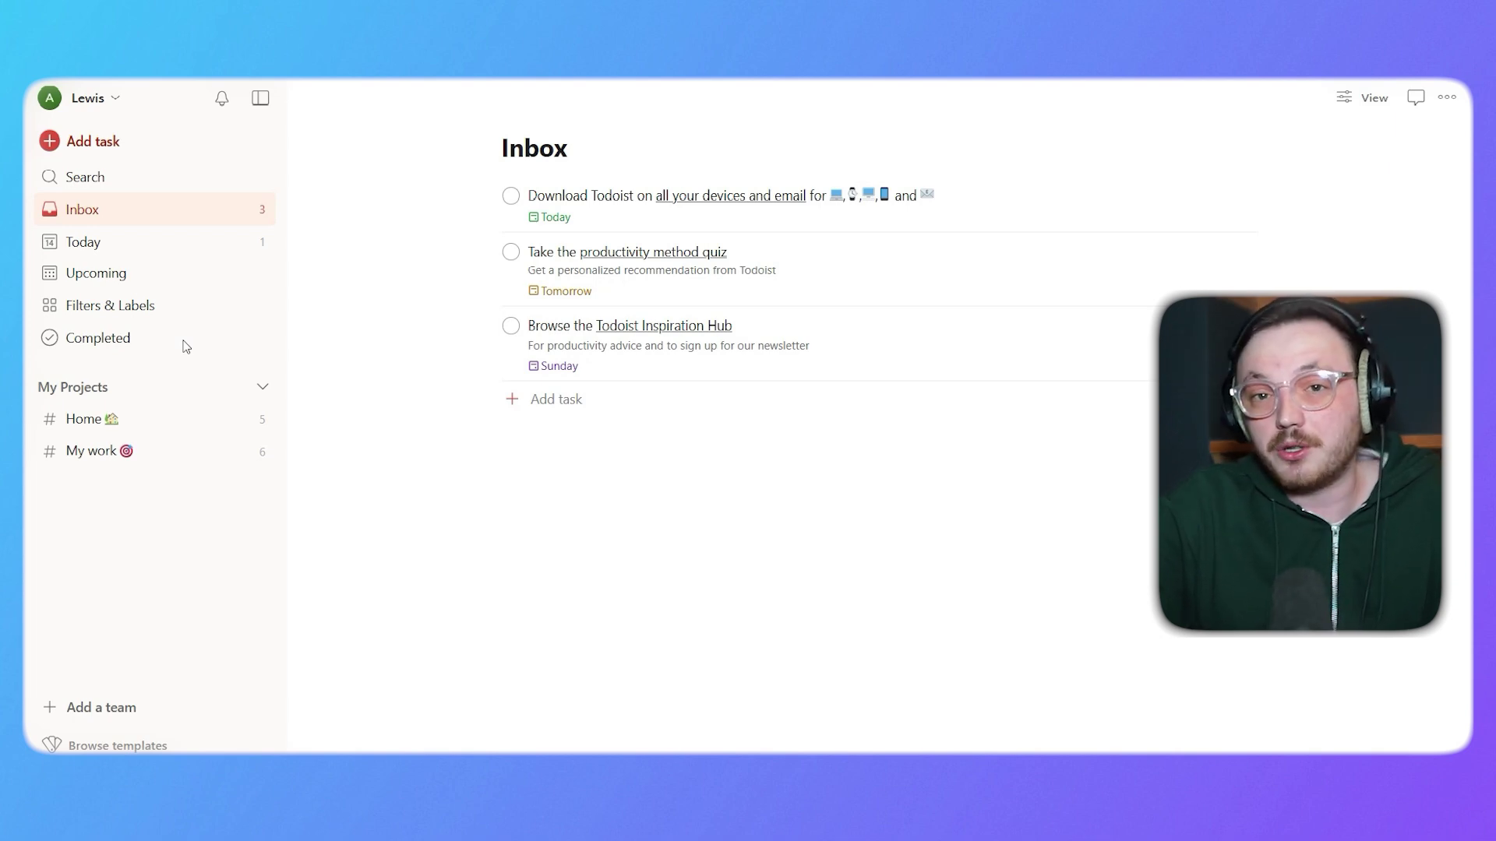
Step: Visit the Today, Upcoming, Filters & Labels and Completed views, dismissing the Upcoming tip
{"action": "left_click", "coordinate": [157, 250]}
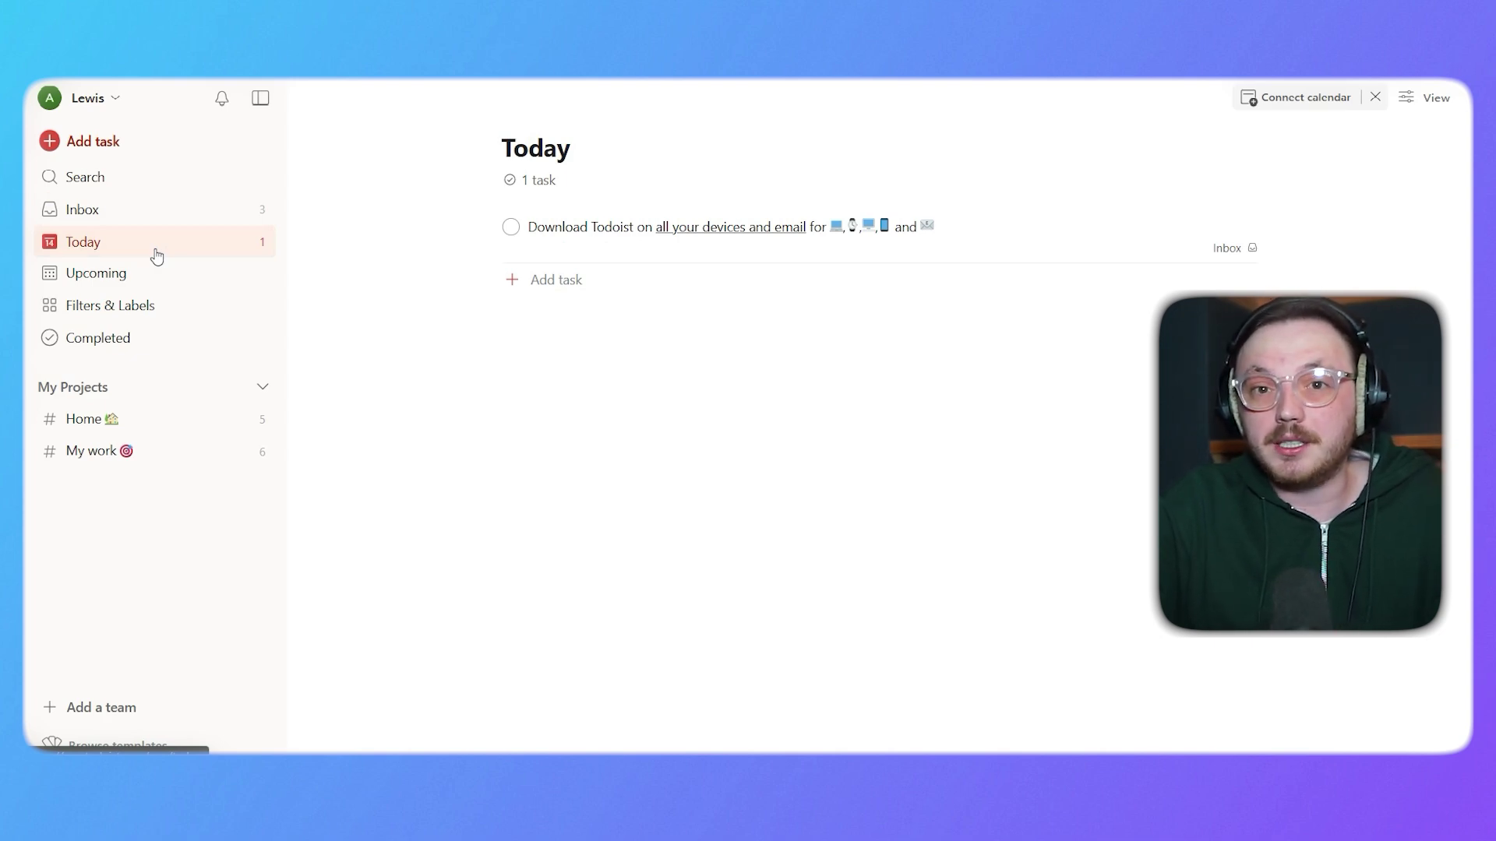
{"action": "left_click", "coordinate": [184, 269]}
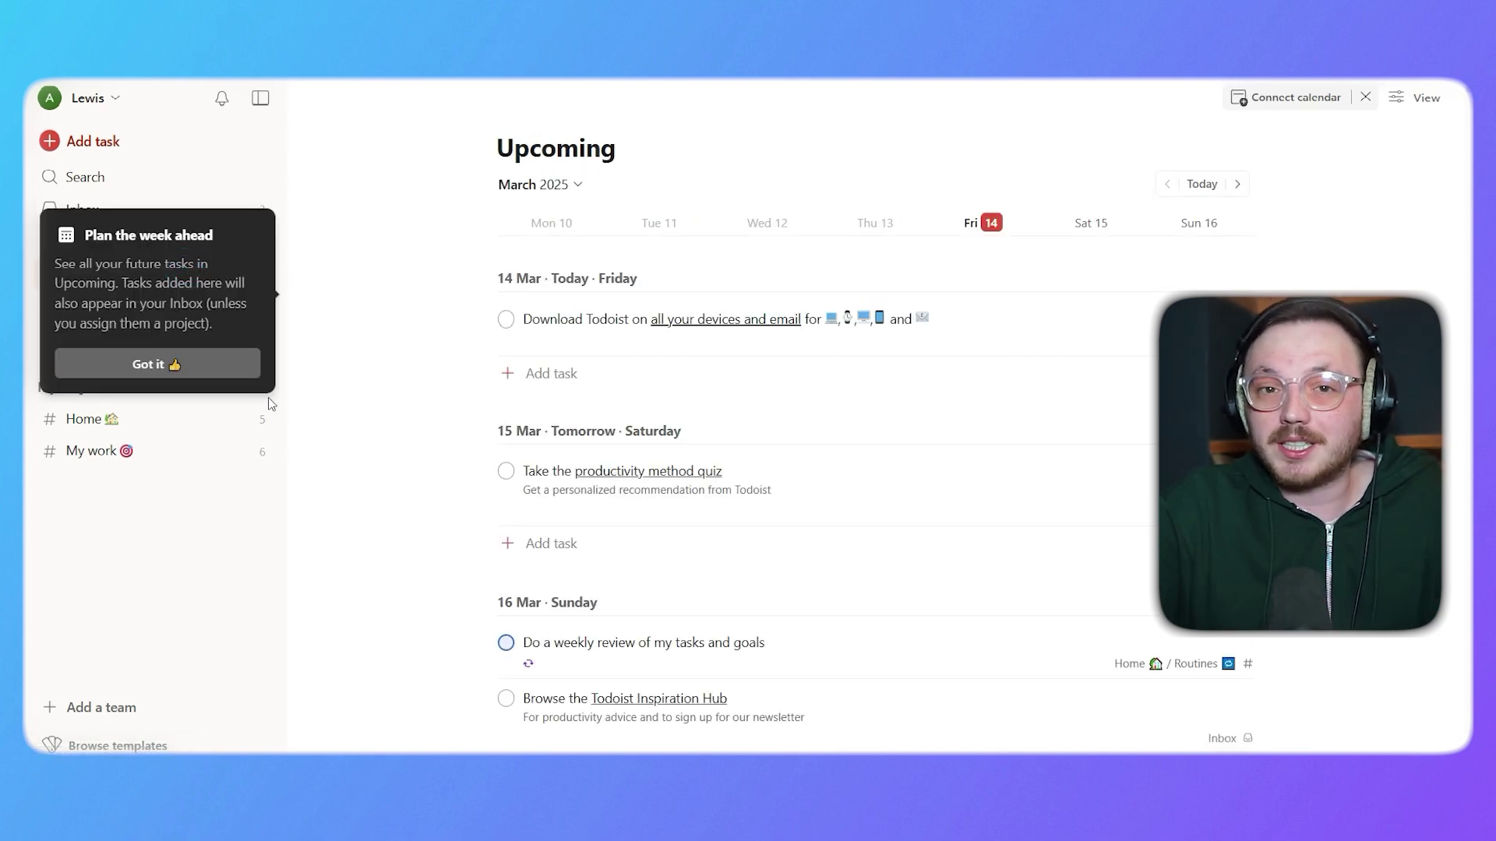
{"action": "left_click", "coordinate": [228, 363]}
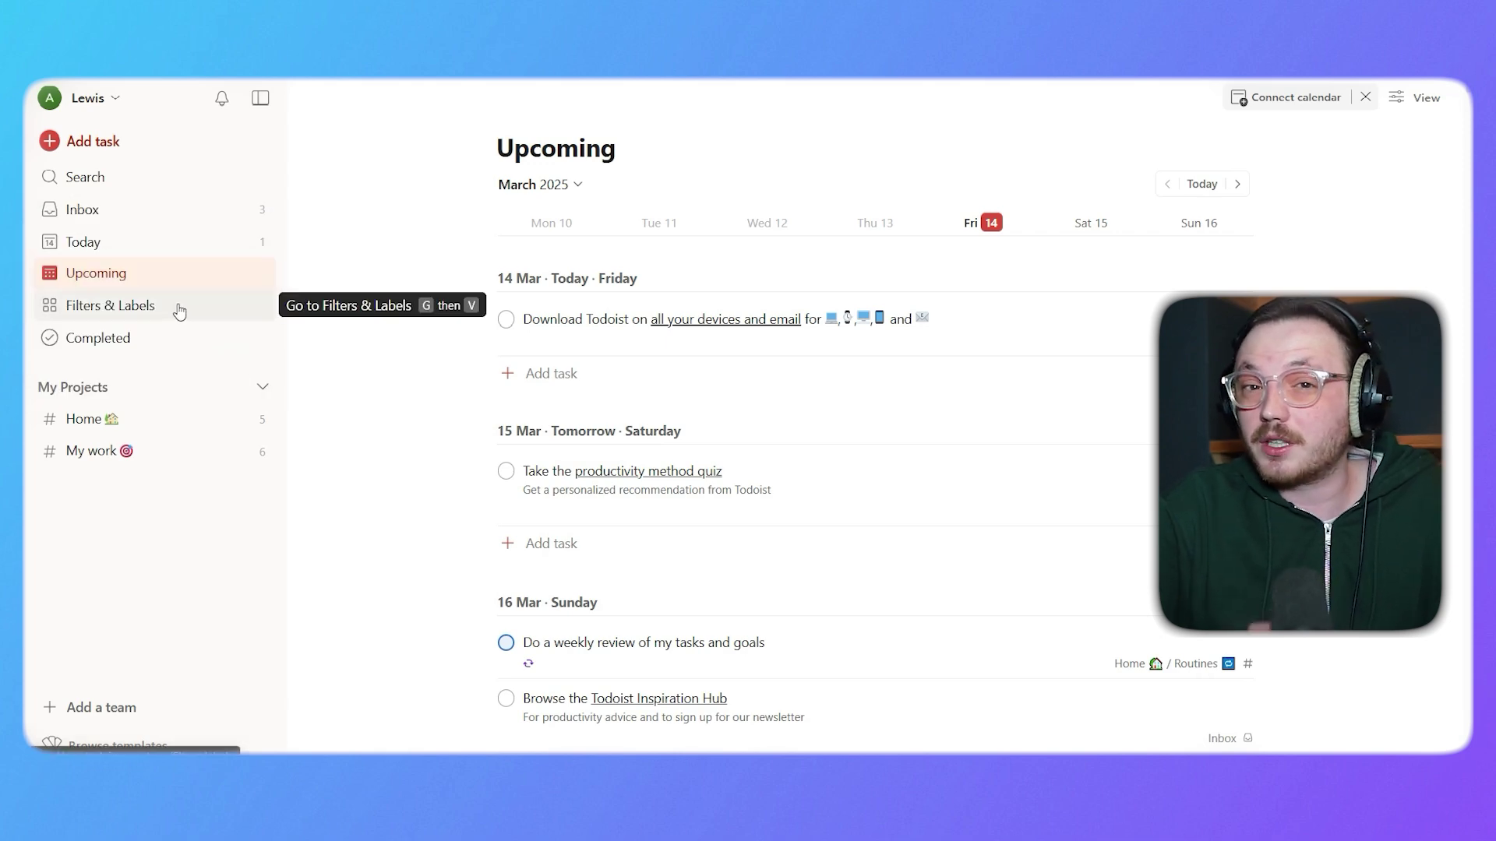
{"action": "left_click", "coordinate": [180, 311]}
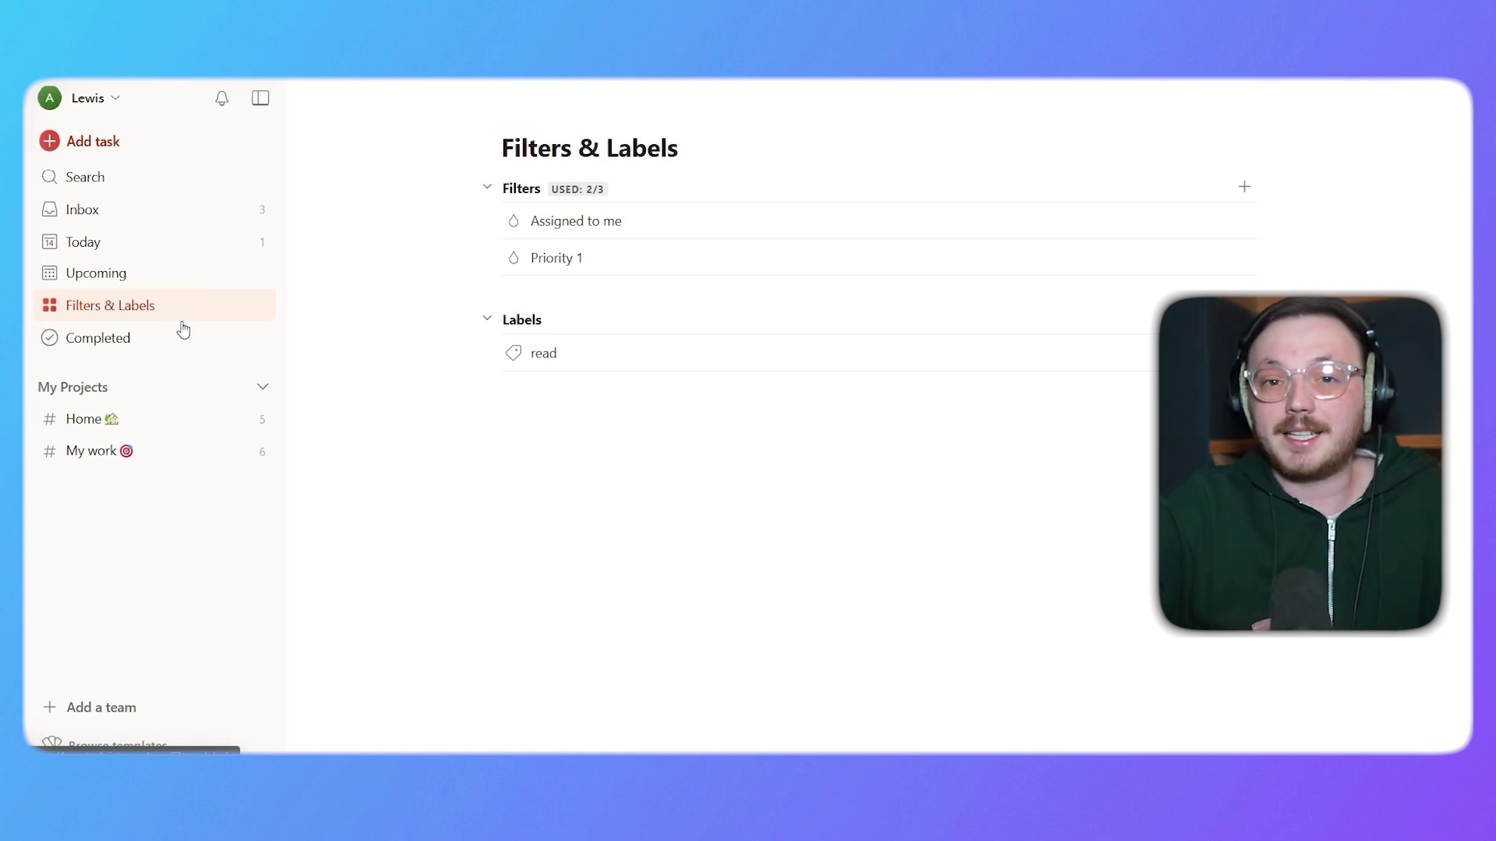
{"action": "left_click", "coordinate": [183, 334]}
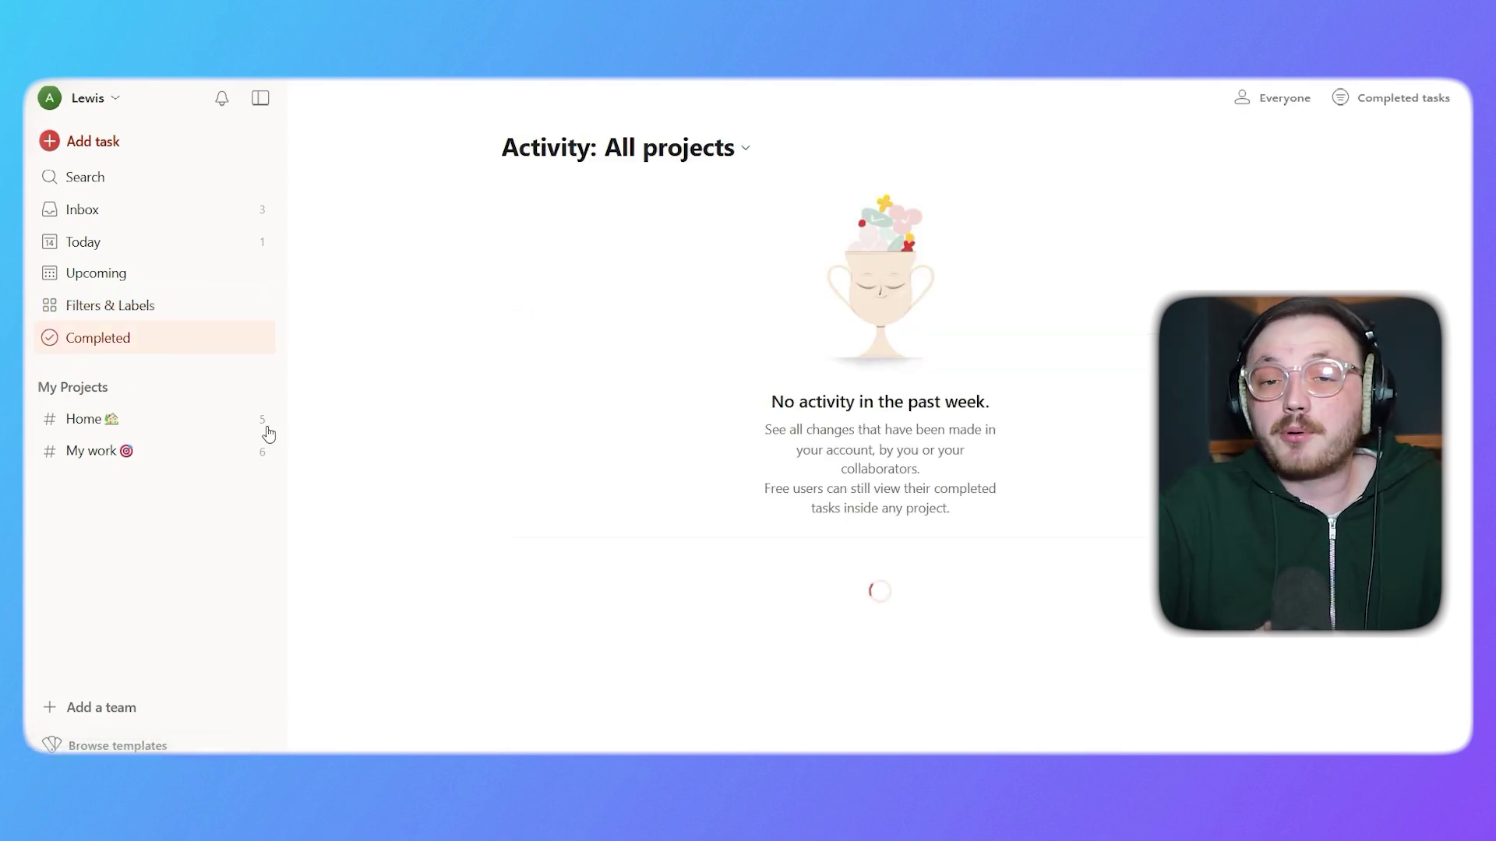
Step: Open the Home project, then the My work project, then the account menu
{"action": "left_click", "coordinate": [166, 418]}
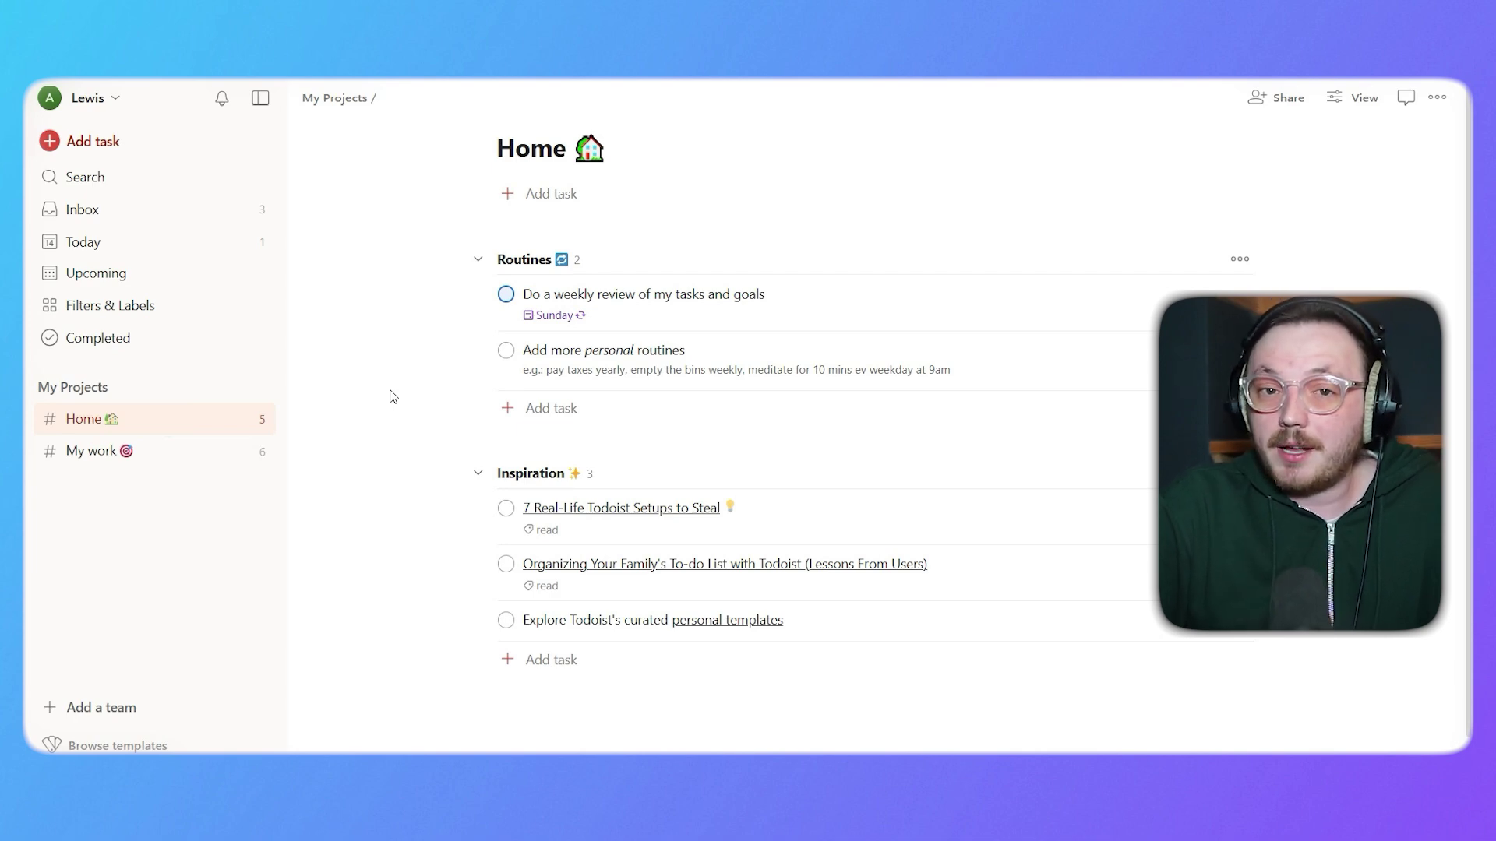
{"action": "left_click", "coordinate": [91, 451]}
{"action": "left_click", "coordinate": [78, 101]}
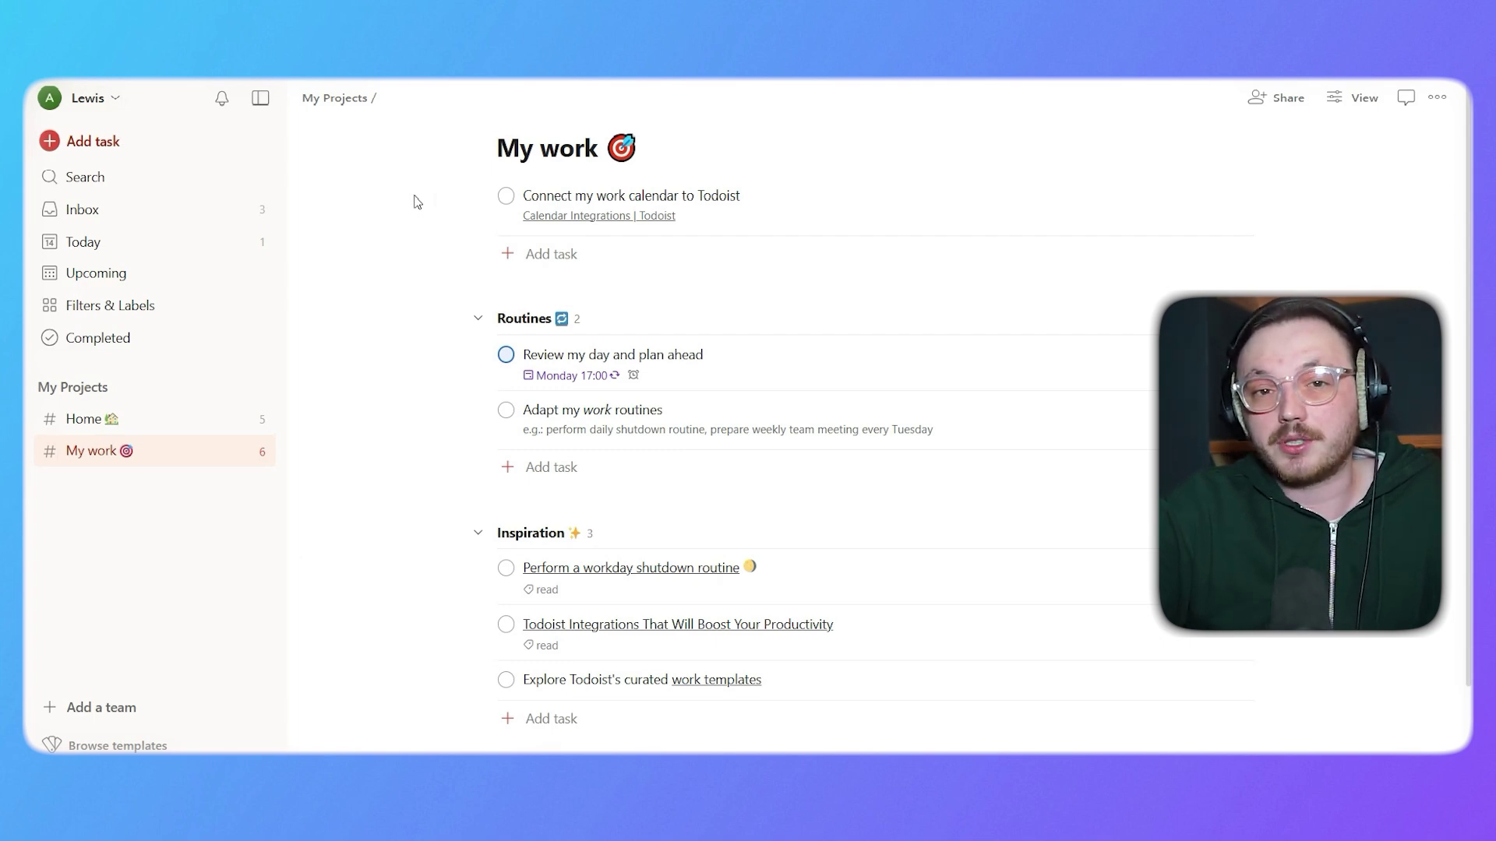
Step: Browse project templates from My Projects and view the Project Tracker template details
{"action": "left_click", "coordinate": [235, 387]}
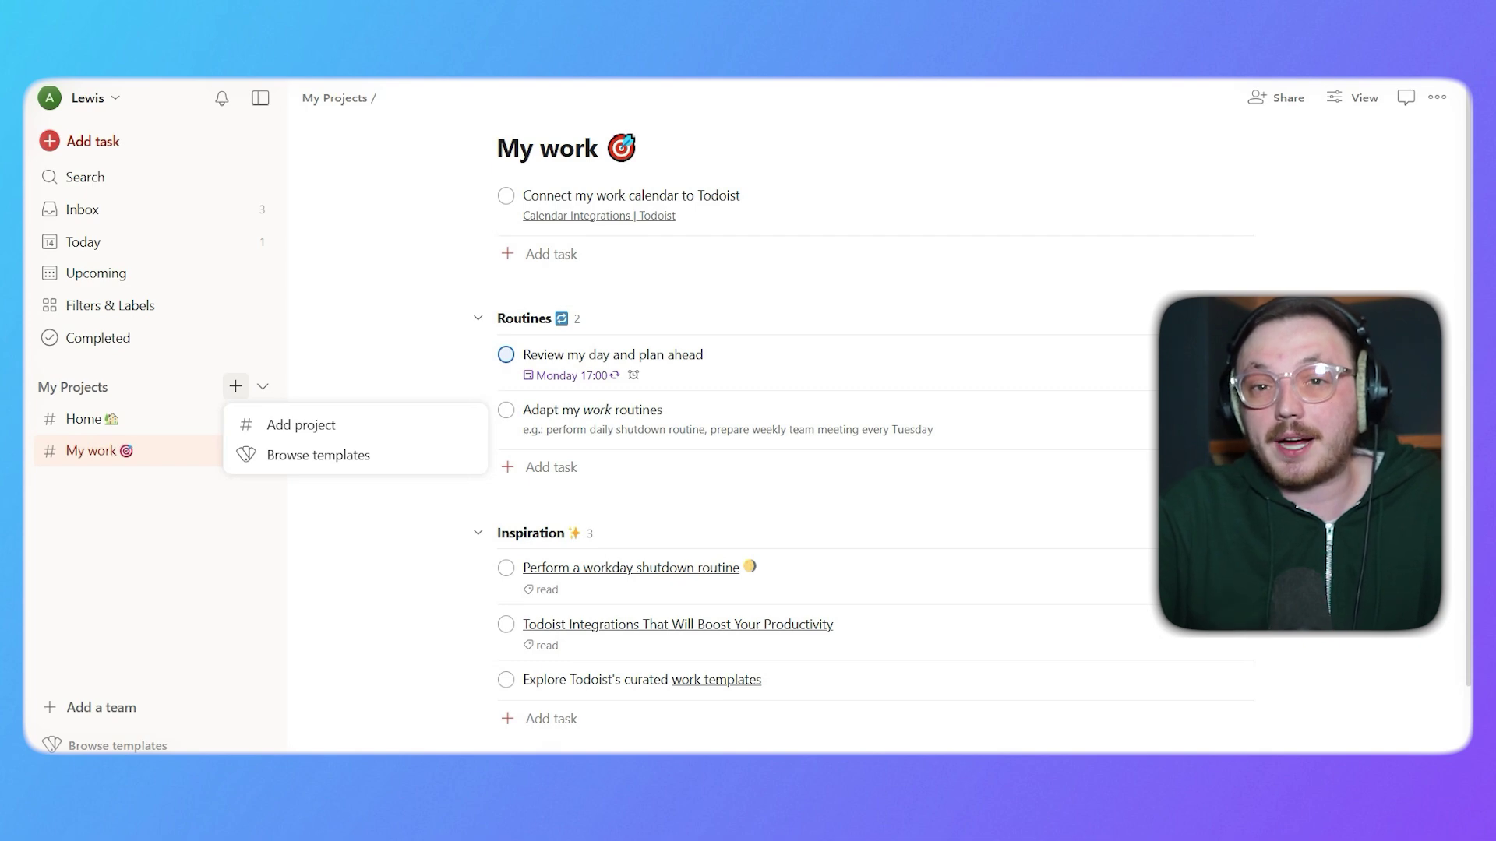
{"action": "left_click", "coordinate": [344, 456]}
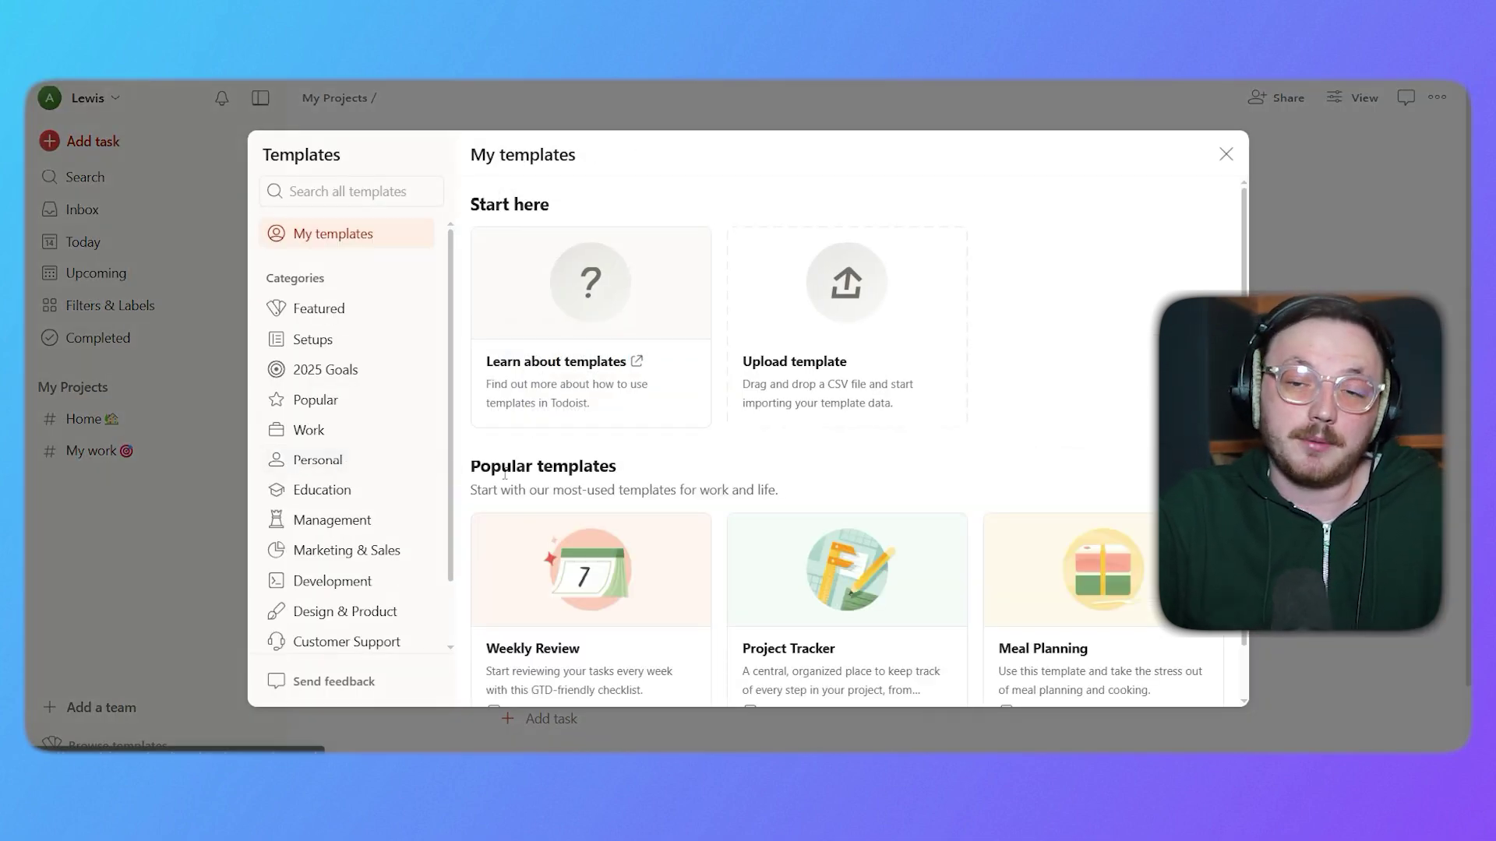
{"action": "scroll", "coordinate": [504, 473], "scroll_direction": "down", "scroll_amount": 1}
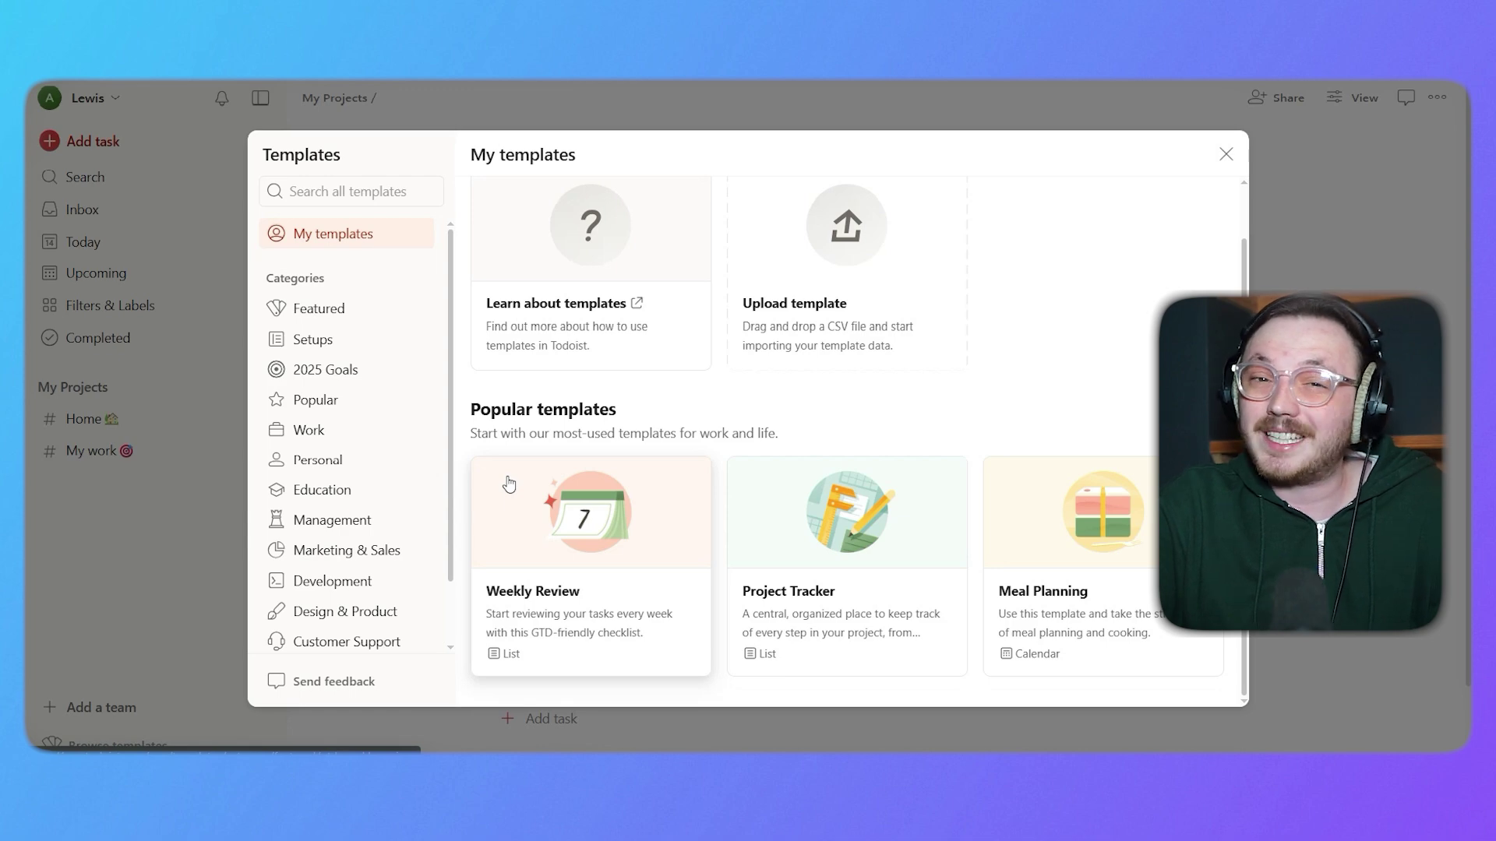
{"action": "left_click", "coordinate": [824, 546]}
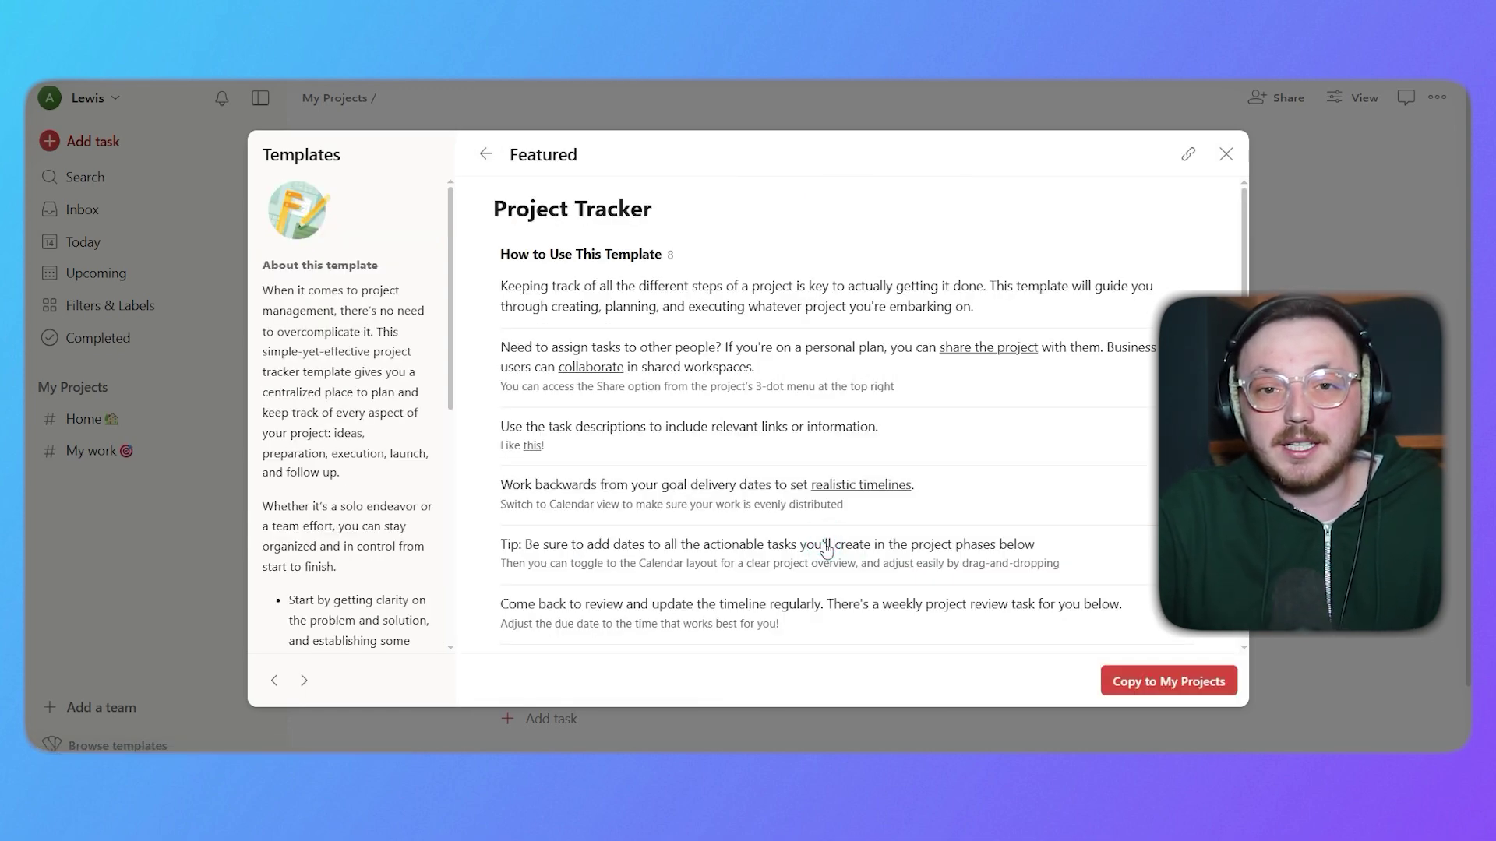
Step: Copy the Project Tracker template into My Projects, dismiss the confirmation, and start a new task
{"action": "scroll", "coordinate": [920, 554], "scroll_direction": "down", "scroll_amount": 15}
{"action": "scroll", "coordinate": [997, 560], "scroll_direction": "down", "scroll_amount": 12}
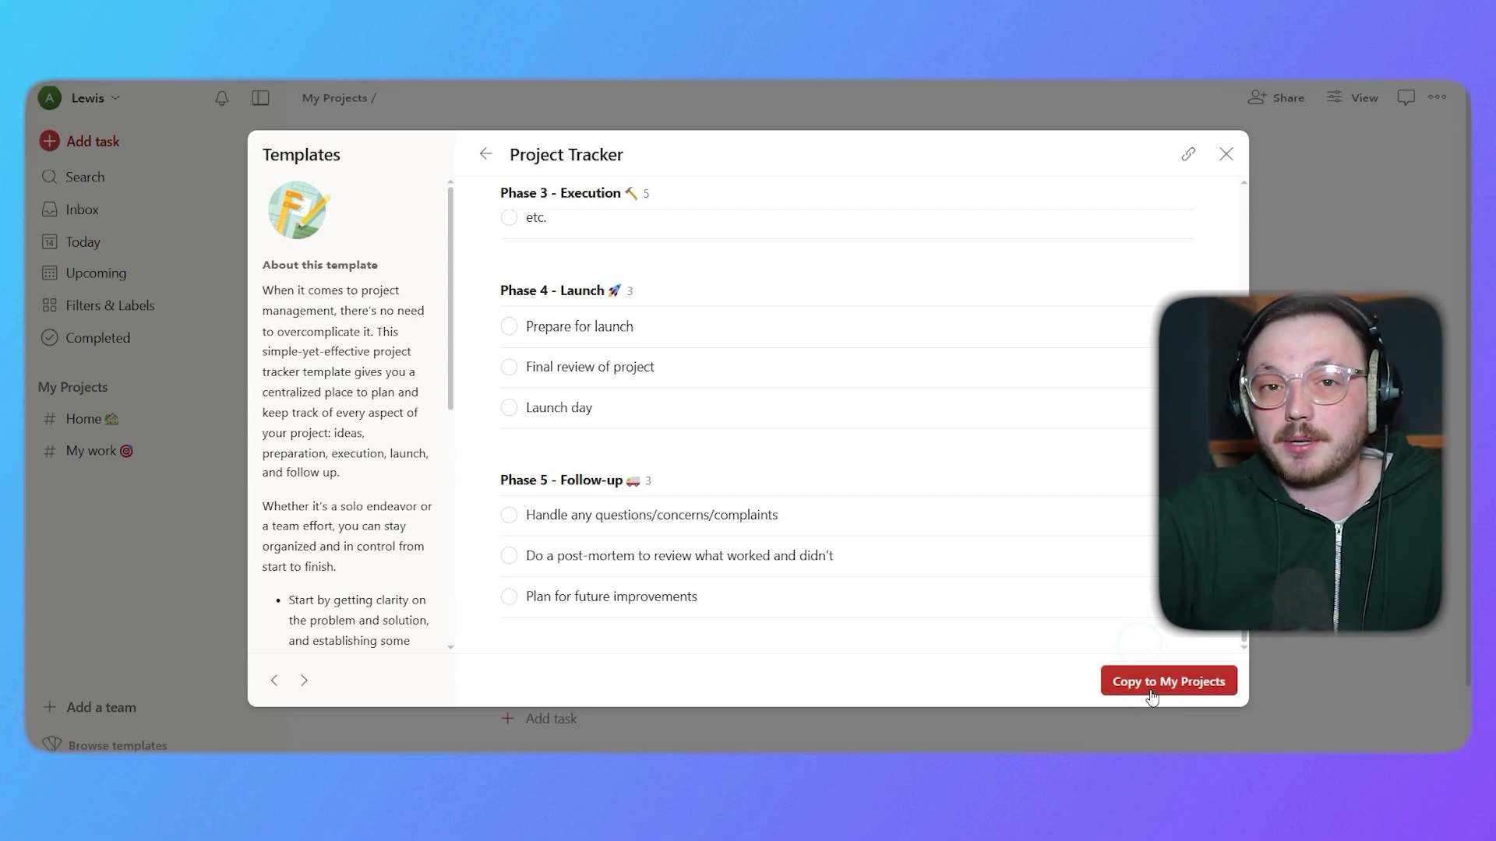
{"action": "left_click", "coordinate": [1148, 689]}
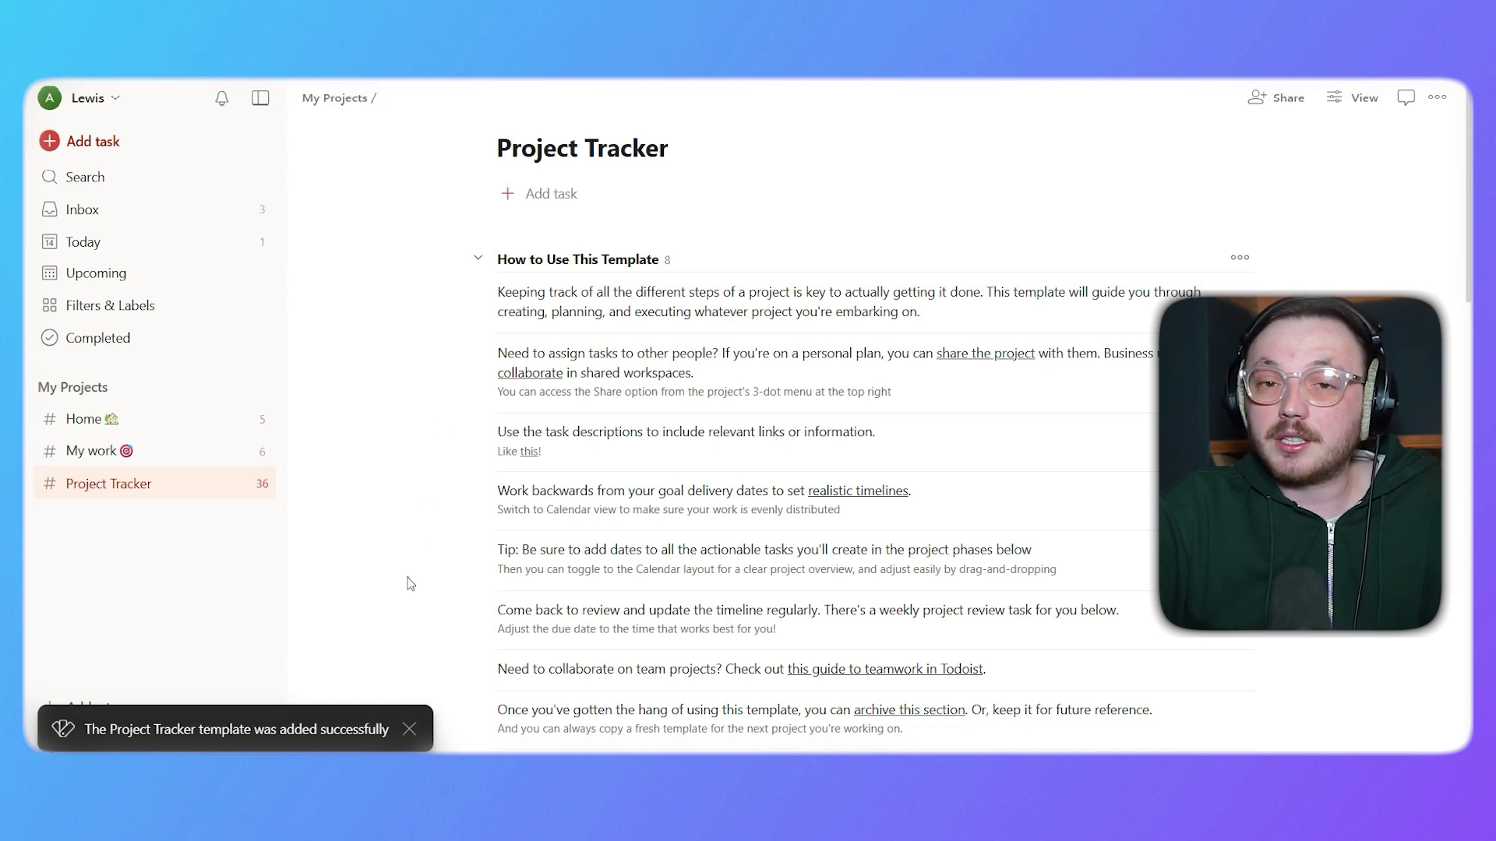
{"action": "left_click", "coordinate": [407, 728]}
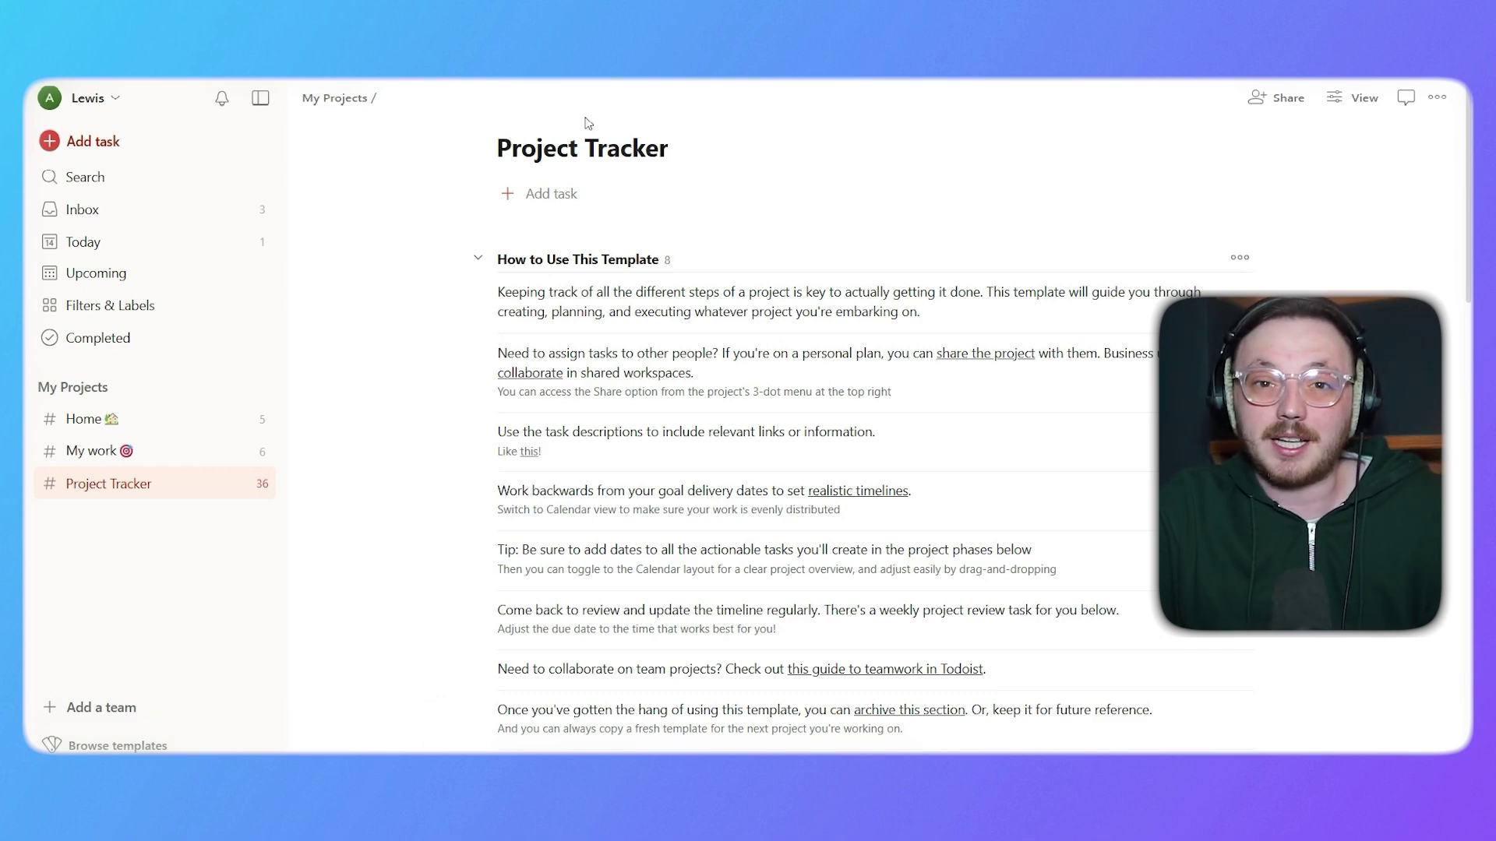
{"action": "left_click", "coordinate": [524, 194]}
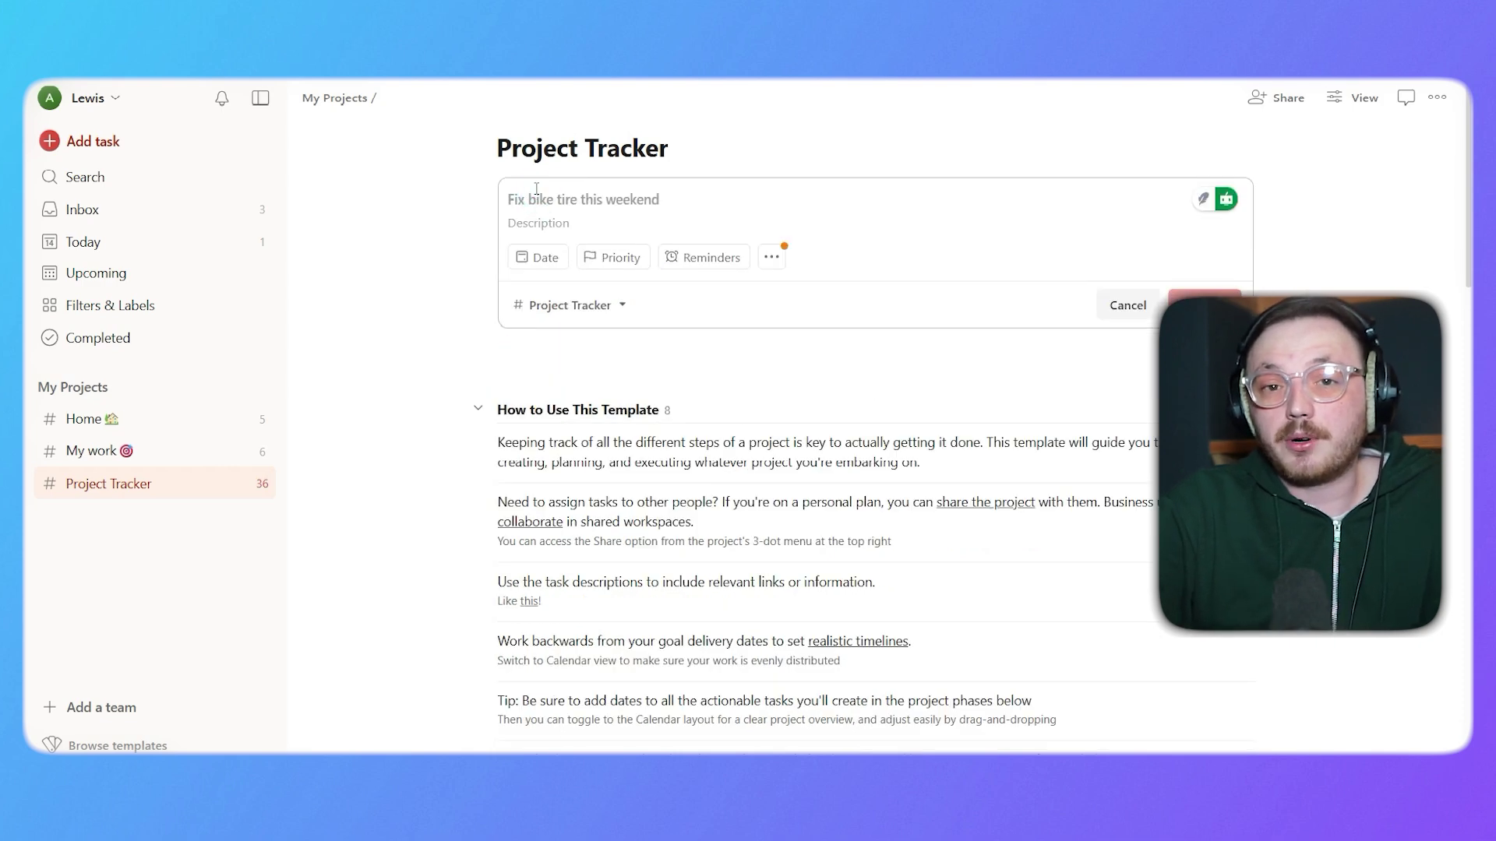
Step: Draft a 'Research articles' task in Project Tracker due Tomorrow 19:00
{"action": "left_click", "coordinate": [651, 312]}
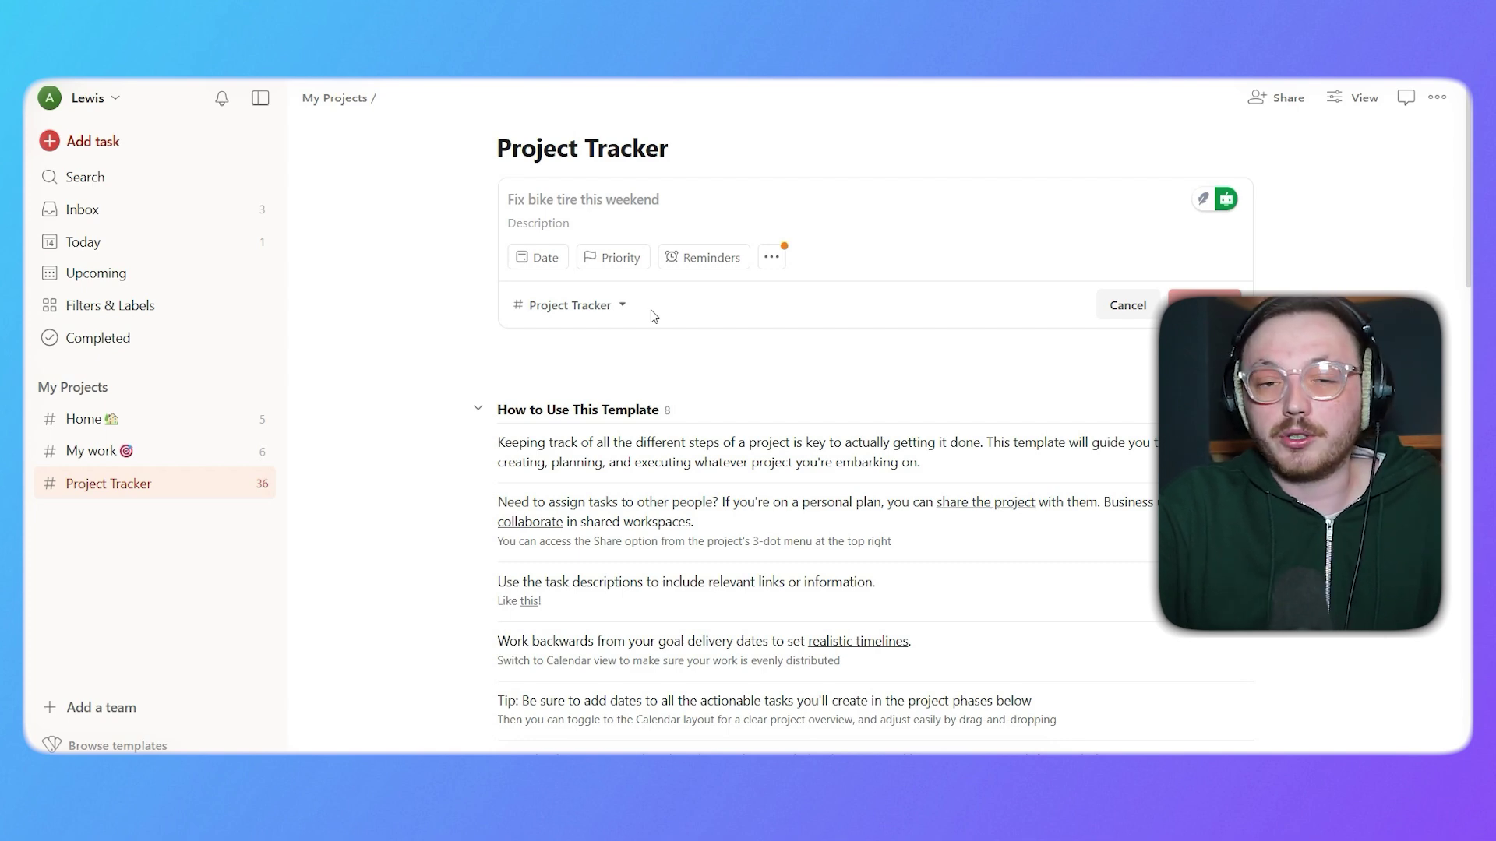
{"action": "left_click", "coordinate": [621, 209]}
{"action": "type", "text": "Research articles Saturday evening"}
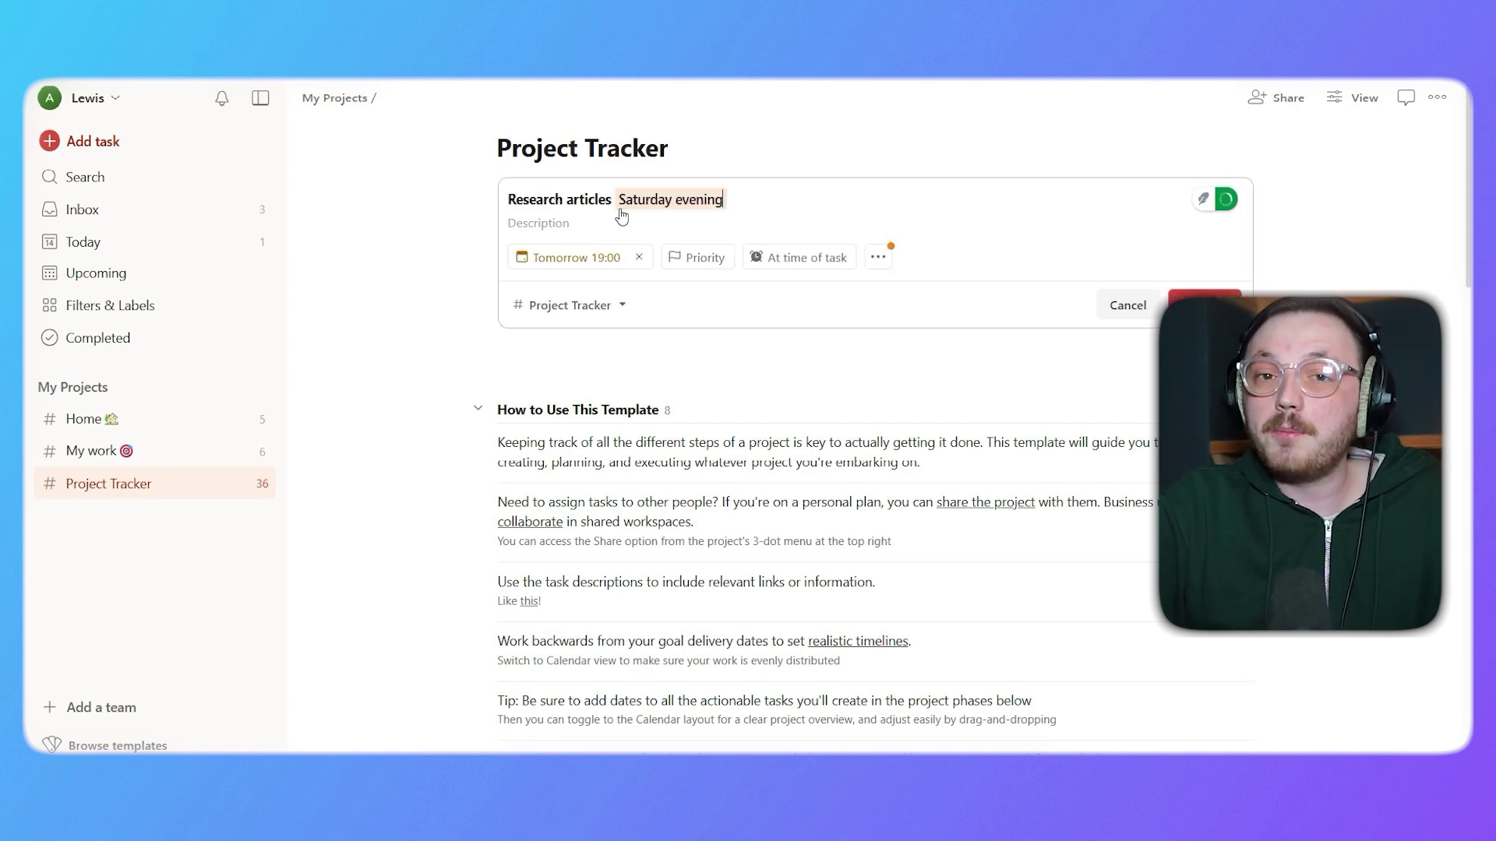
{"action": "left_click", "coordinate": [795, 173]}
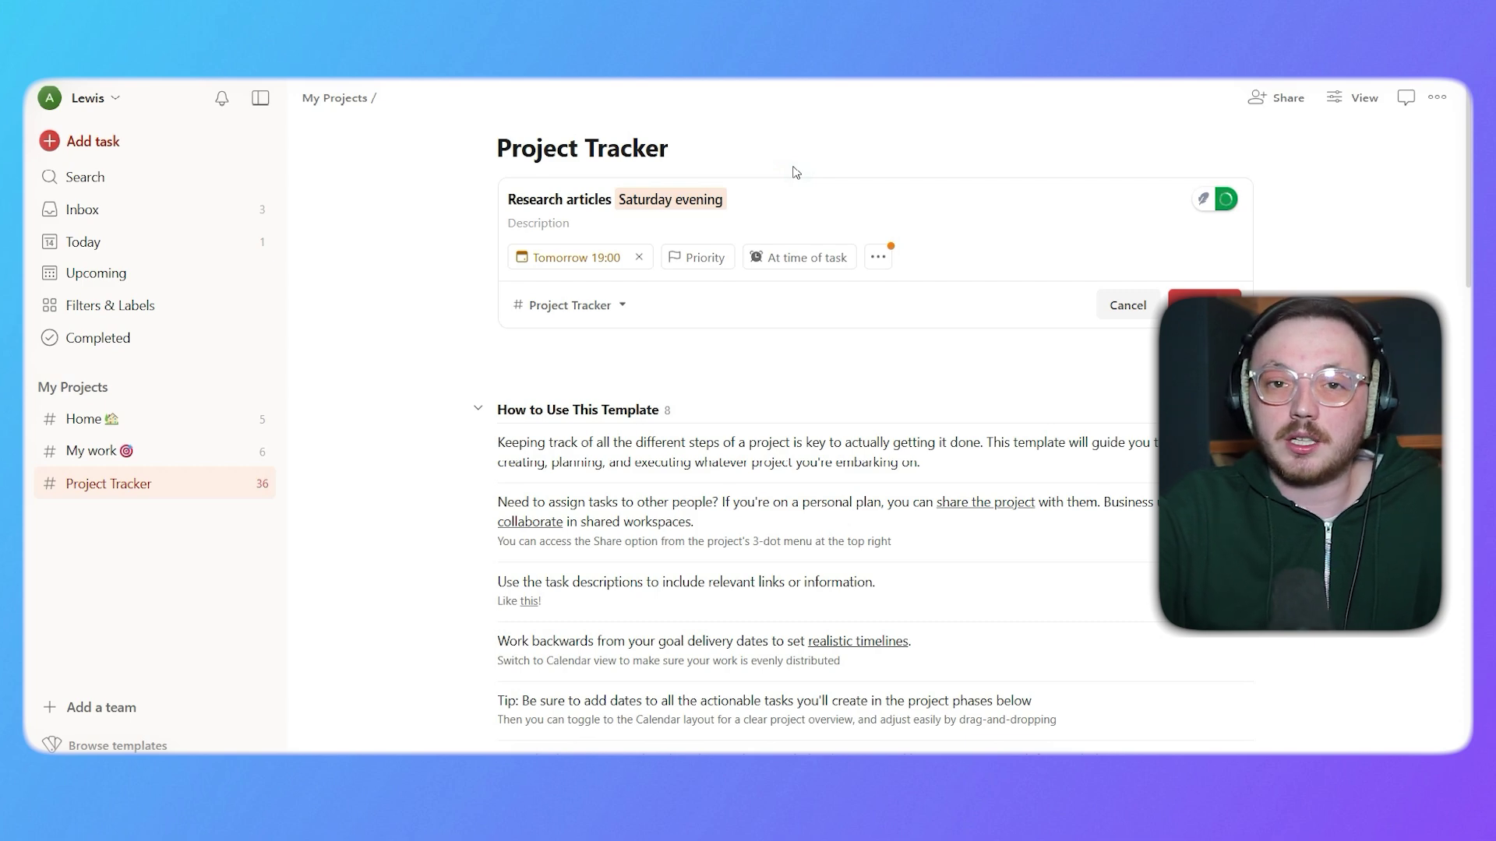
Step: Review the draft's Date, Priority and Reminders options, then bring up the Add a team offer
{"action": "left_click", "coordinate": [576, 260]}
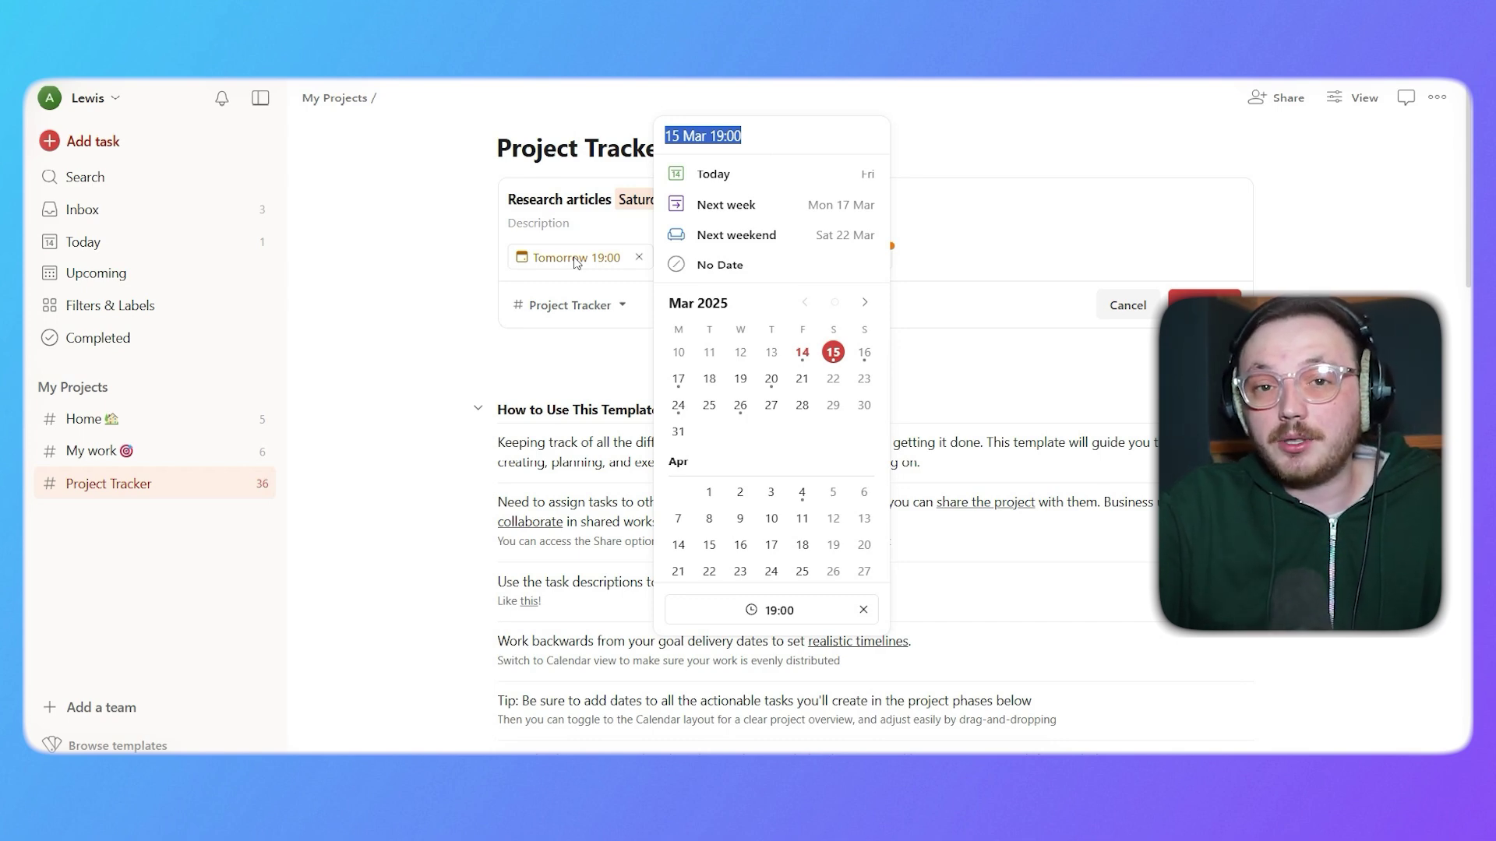
{"action": "left_click", "coordinate": [911, 293]}
{"action": "left_click", "coordinate": [699, 261]}
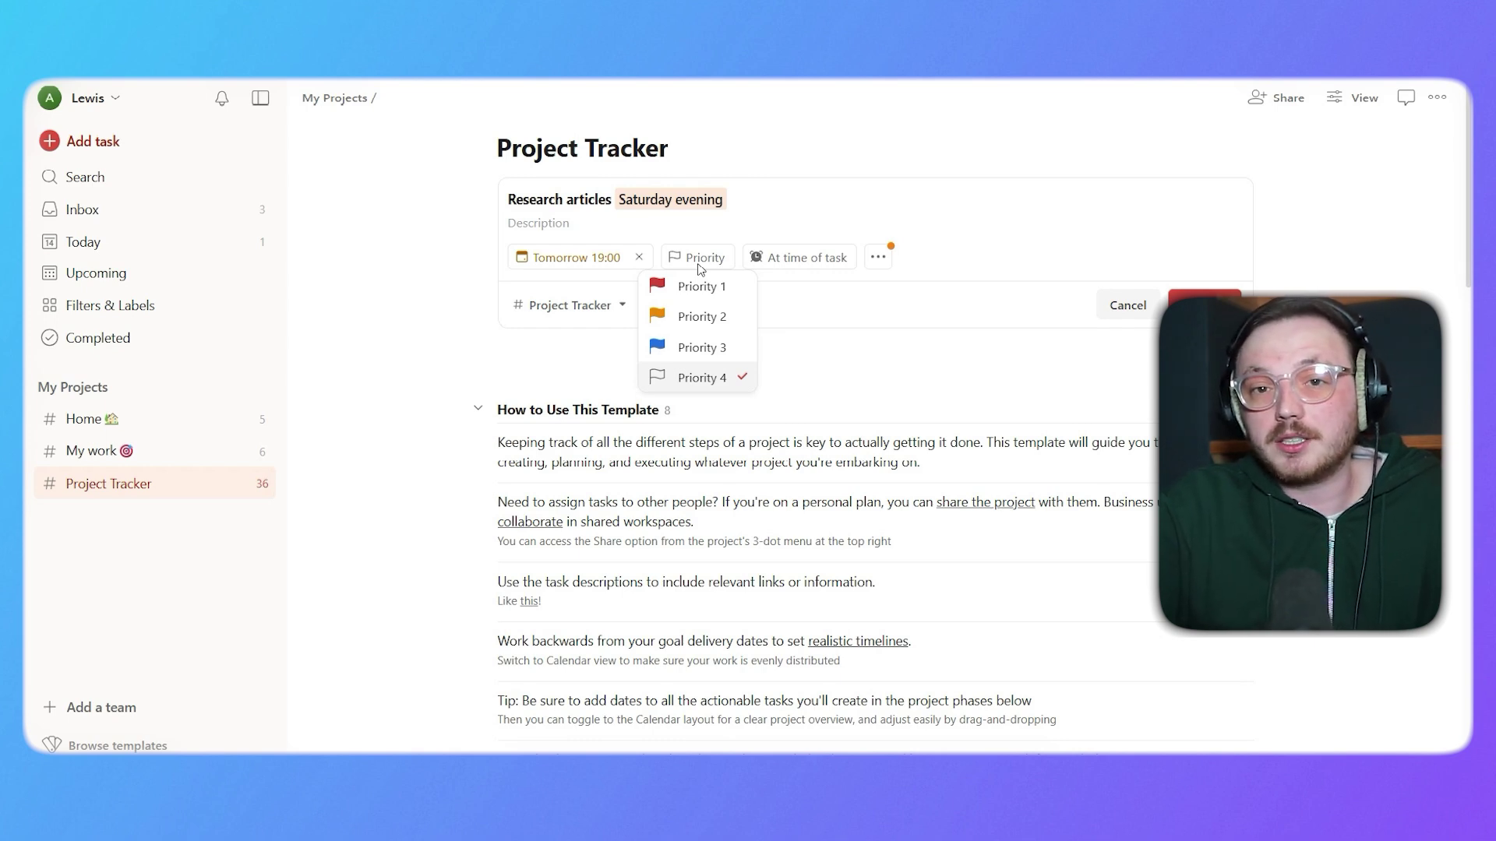
{"action": "left_click", "coordinate": [824, 257]}
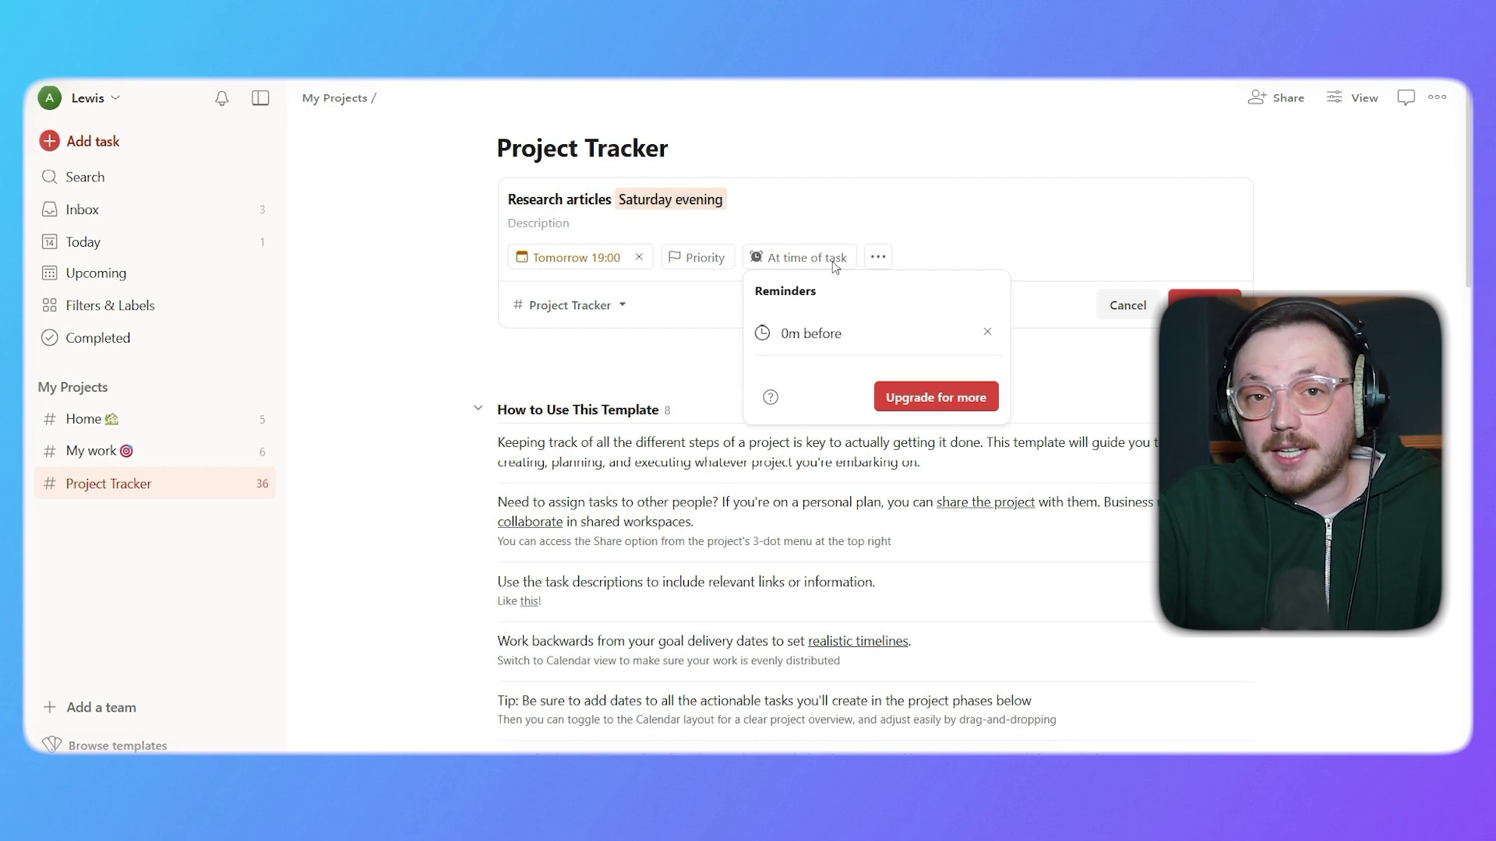
{"action": "left_click", "coordinate": [81, 707]}
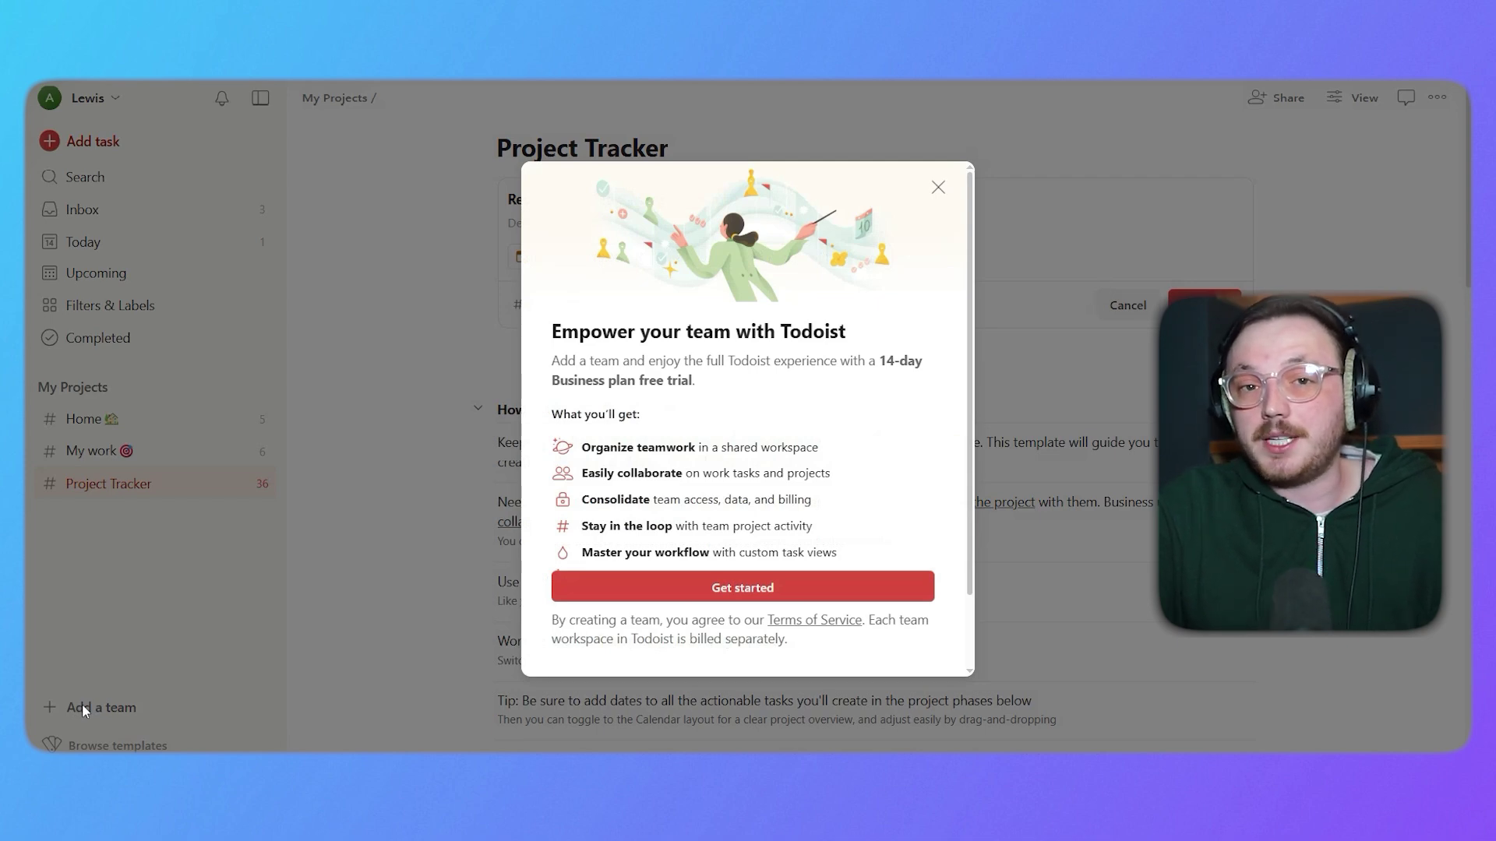
Step: Start the team setup and name the team 'My team'
{"action": "left_click", "coordinate": [609, 580]}
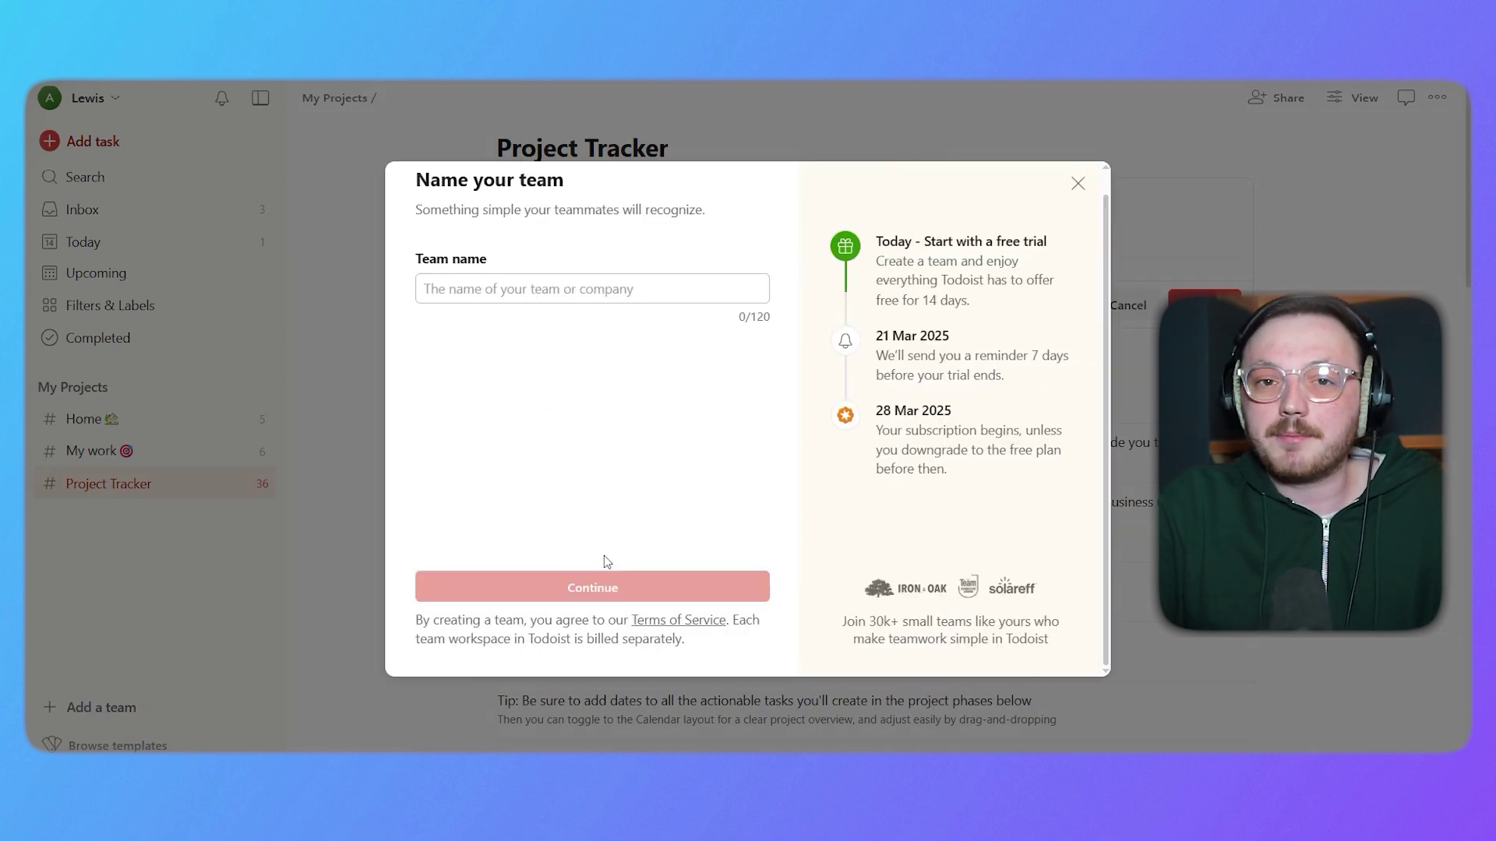
{"action": "left_click", "coordinate": [610, 287]}
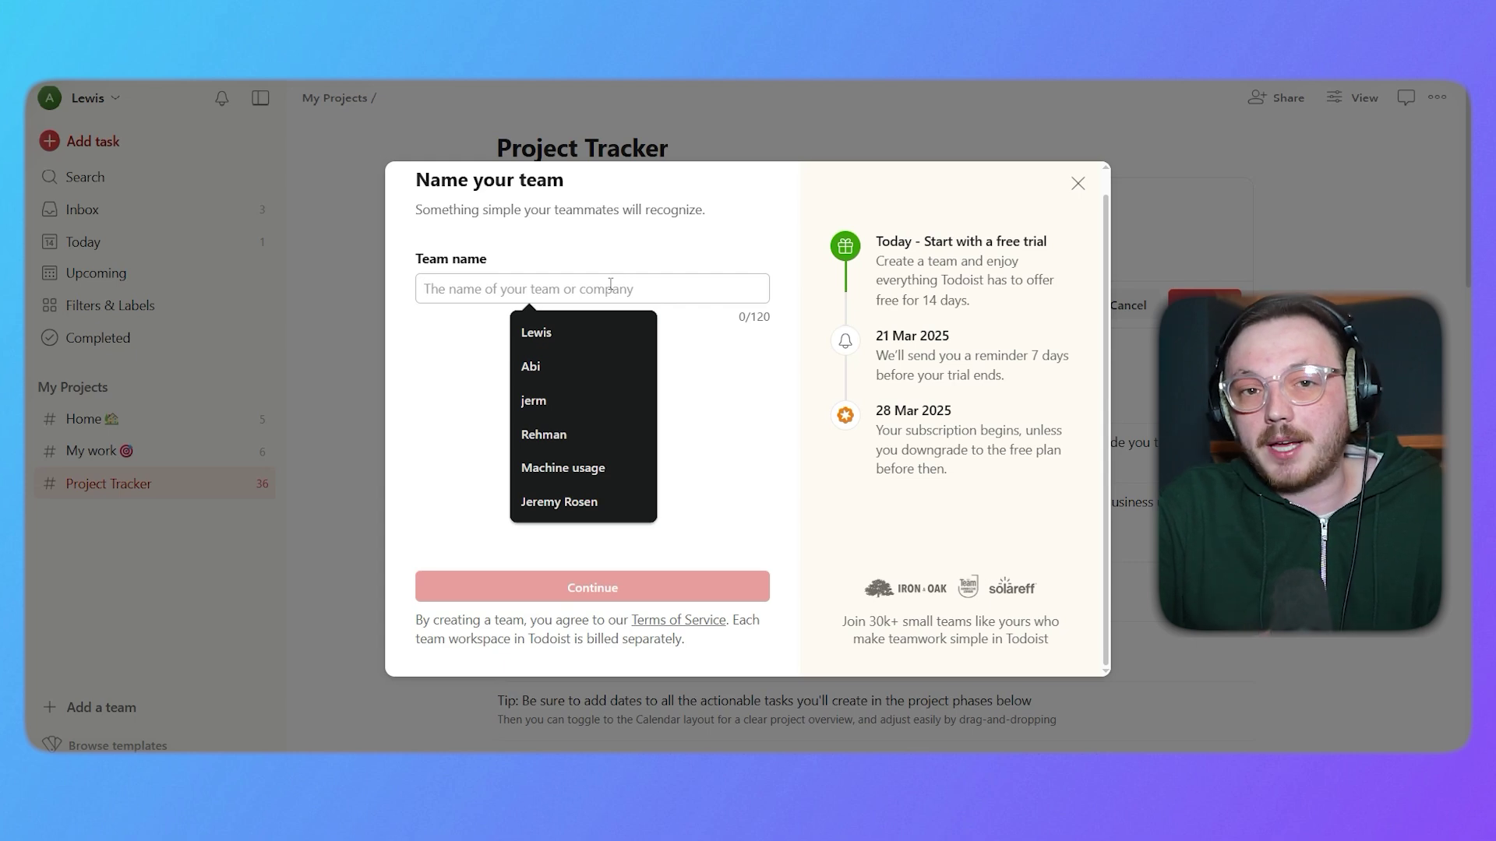
{"action": "type", "text": "My t"}
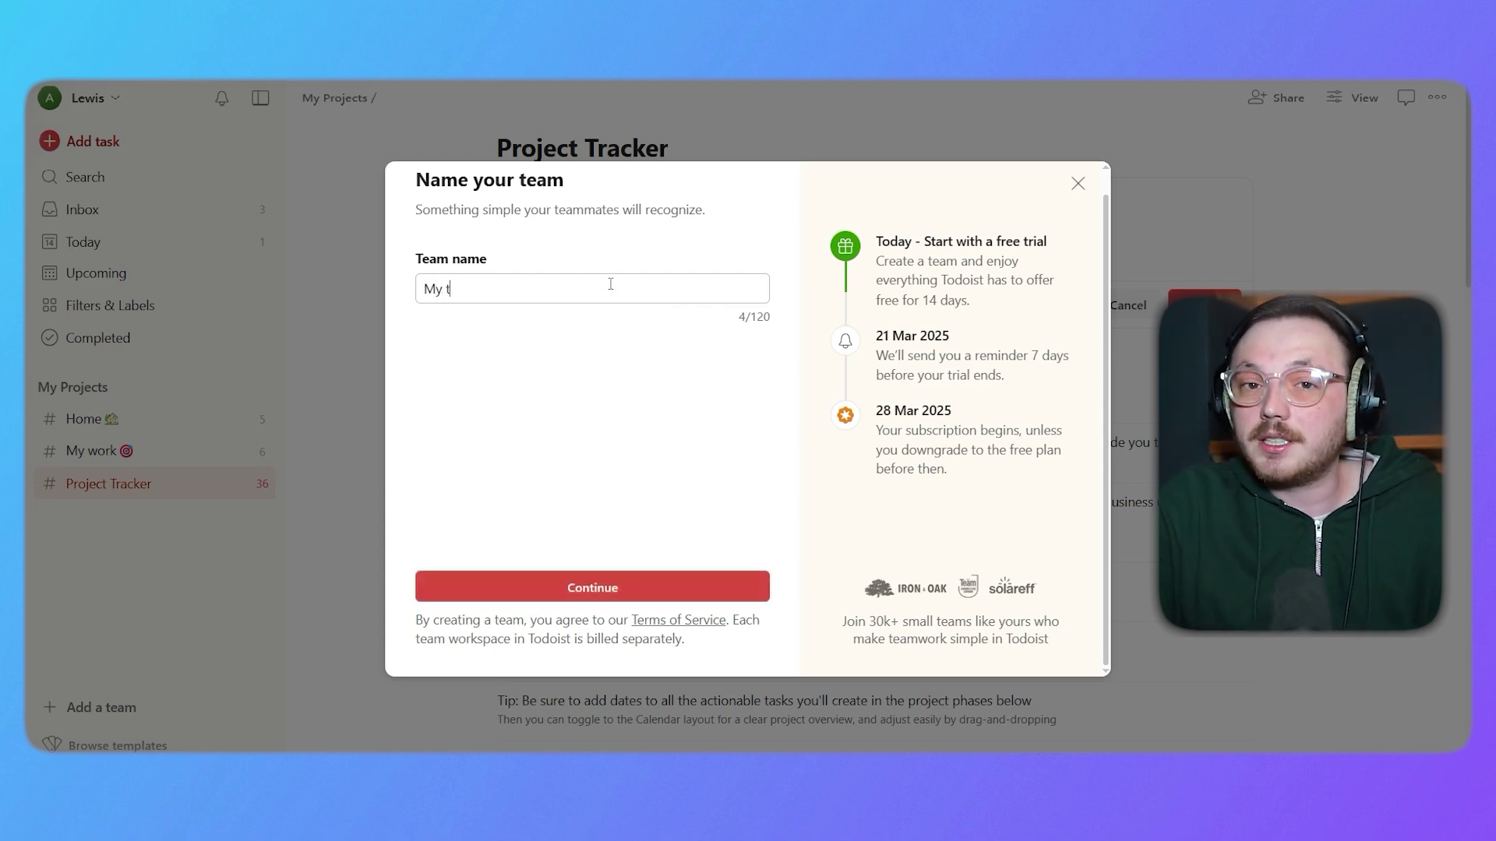
{"action": "type", "text": "eam"}
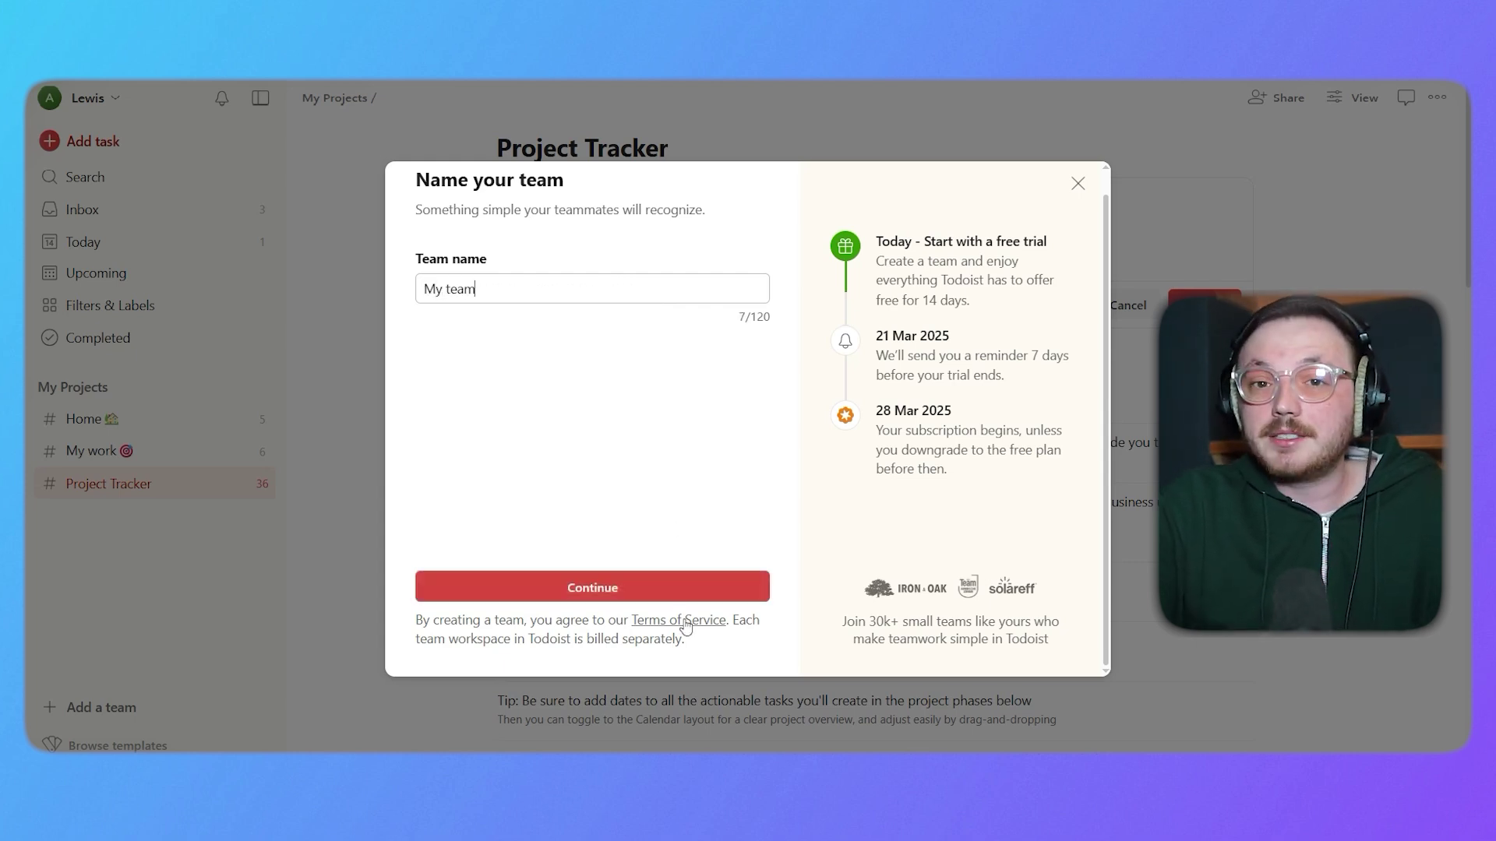
{"action": "left_click", "coordinate": [672, 588]}
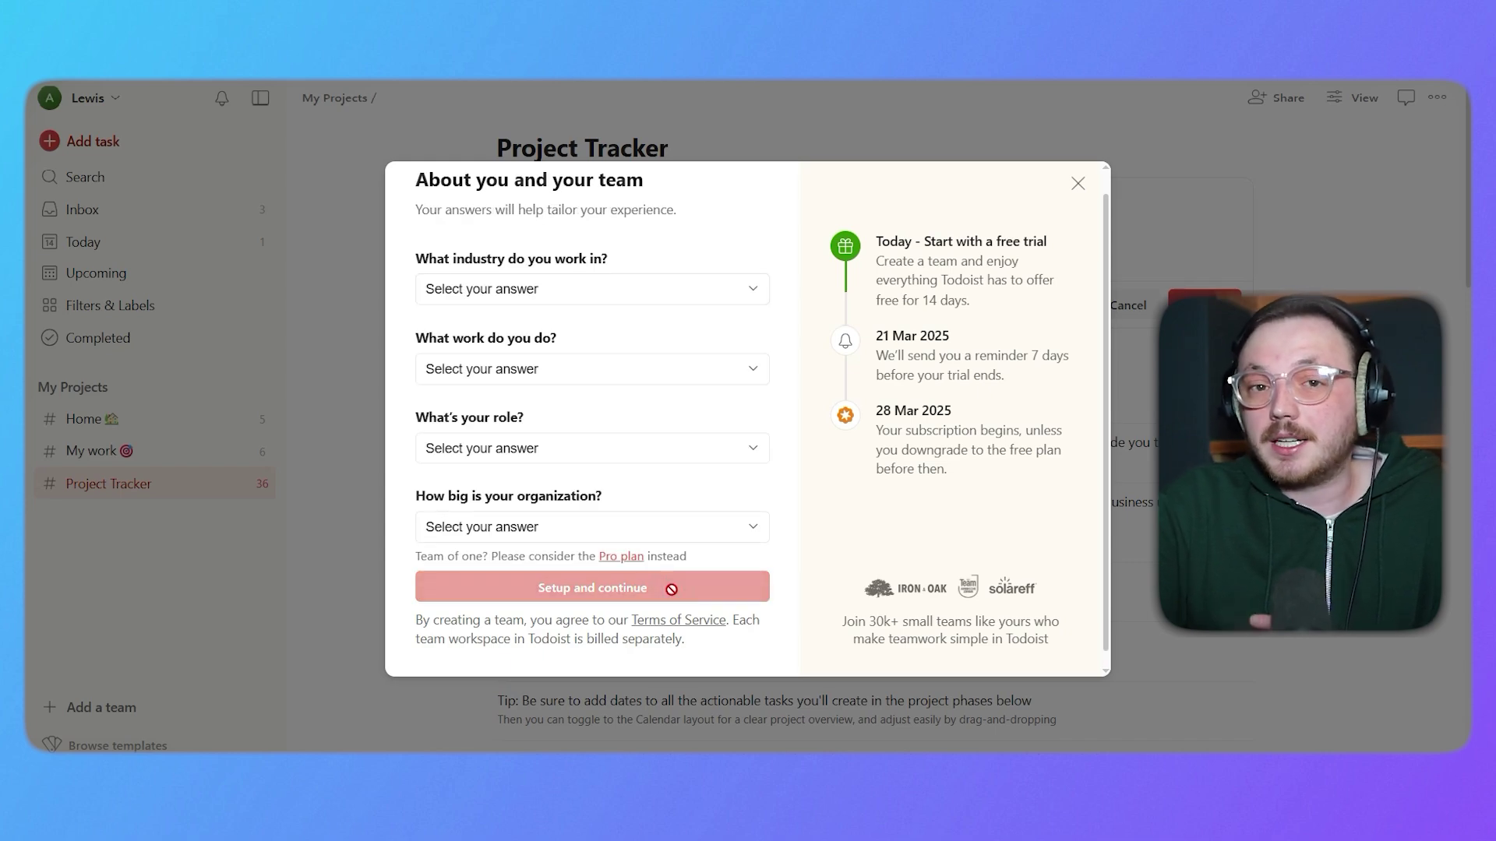
Step: Set industry Agriculture, work Customer Service, role company owner, size 1, and continue
{"action": "scroll", "coordinate": [652, 396], "scroll_direction": "down", "scroll_amount": 1}
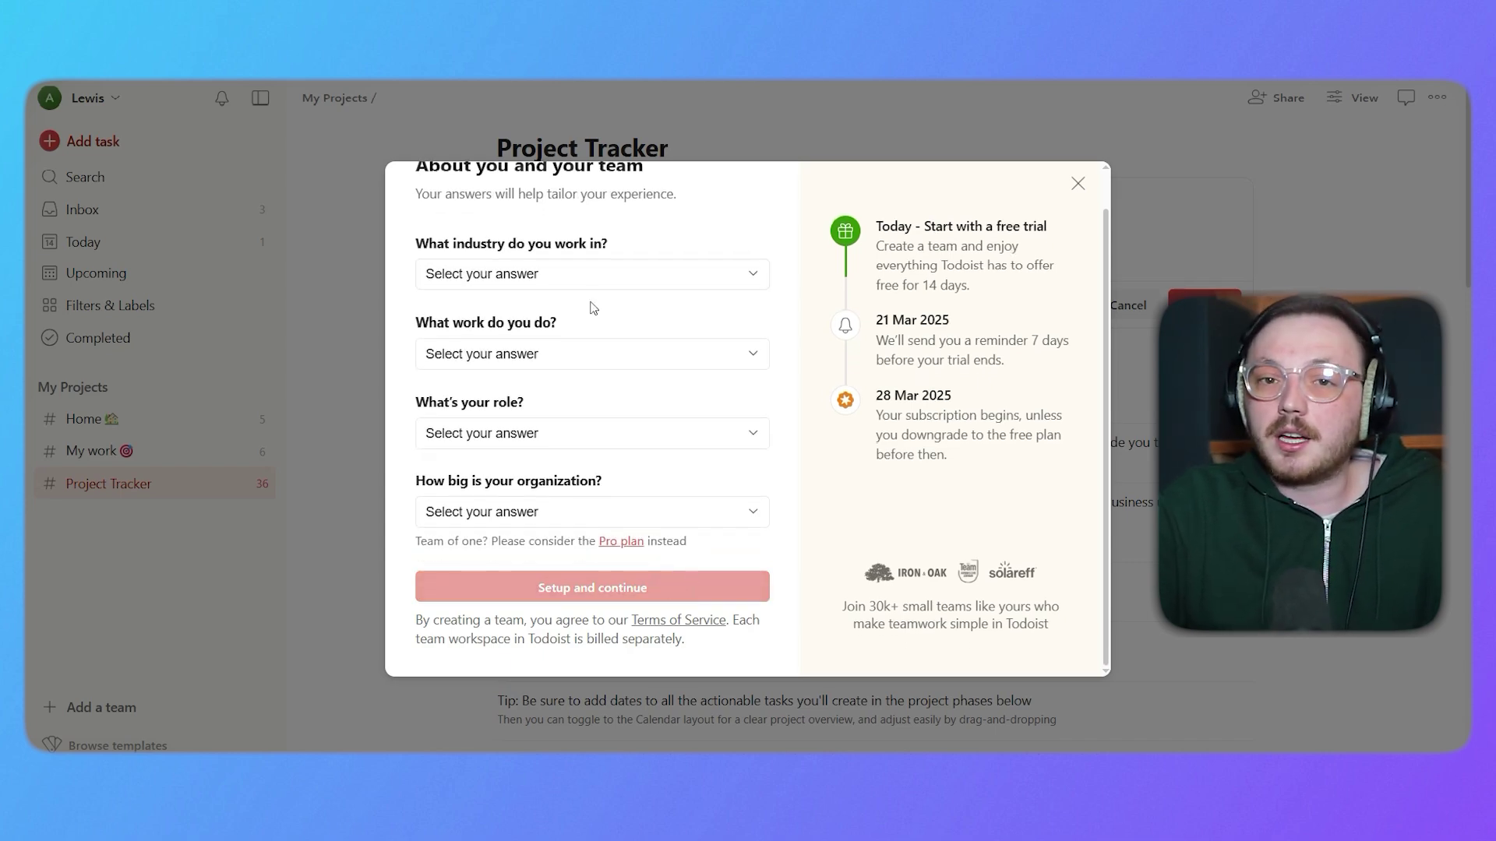
{"action": "left_click", "coordinate": [577, 281]}
{"action": "left_click", "coordinate": [577, 324]}
{"action": "left_click", "coordinate": [598, 352]}
{"action": "left_click", "coordinate": [615, 427]}
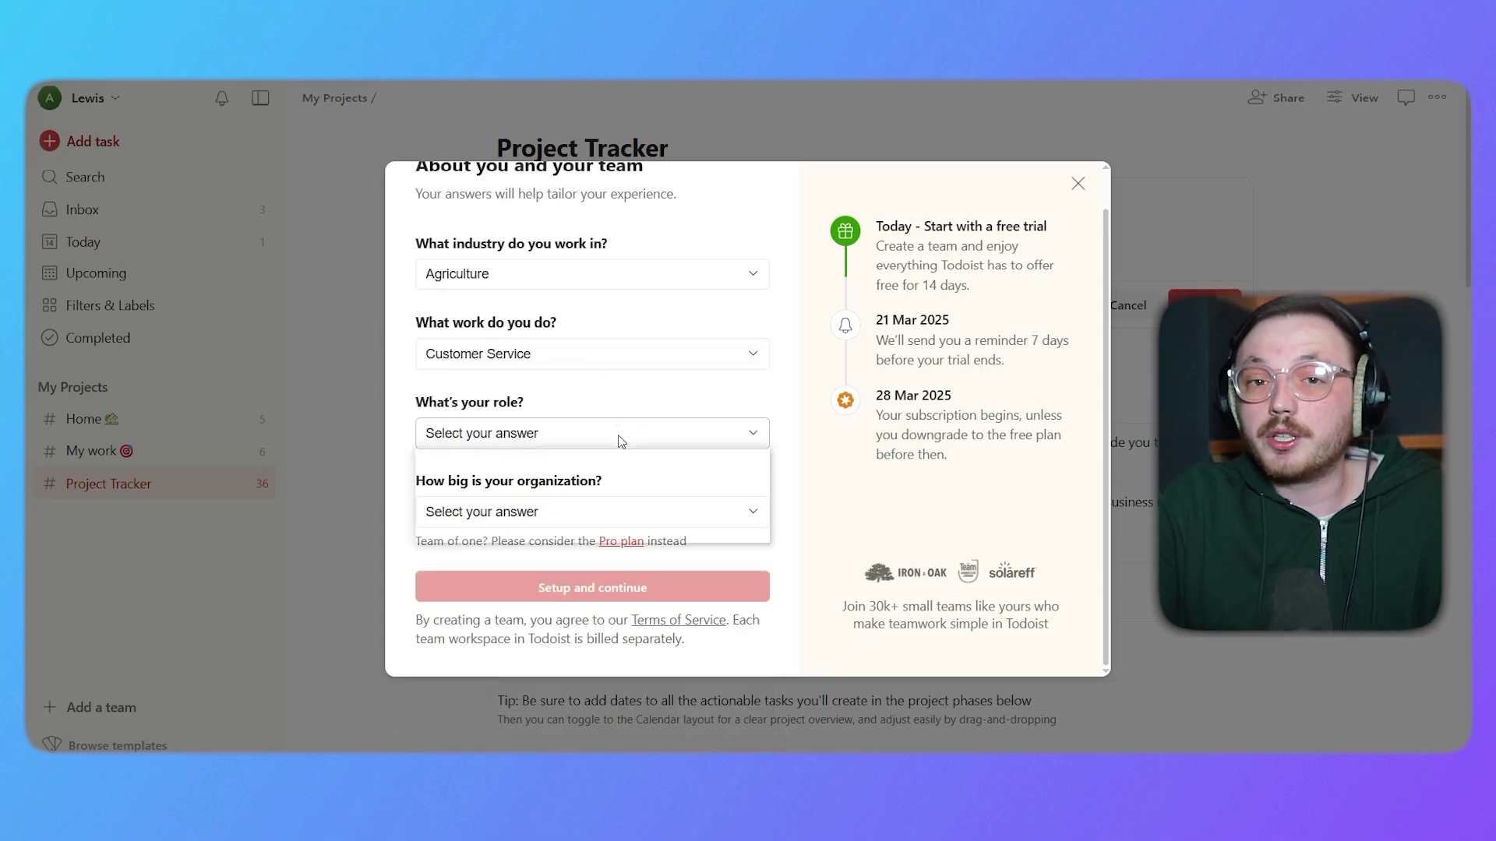
{"action": "left_click", "coordinate": [617, 434]}
{"action": "left_click", "coordinate": [631, 484]}
{"action": "left_click", "coordinate": [634, 508]}
{"action": "left_click", "coordinate": [650, 561]}
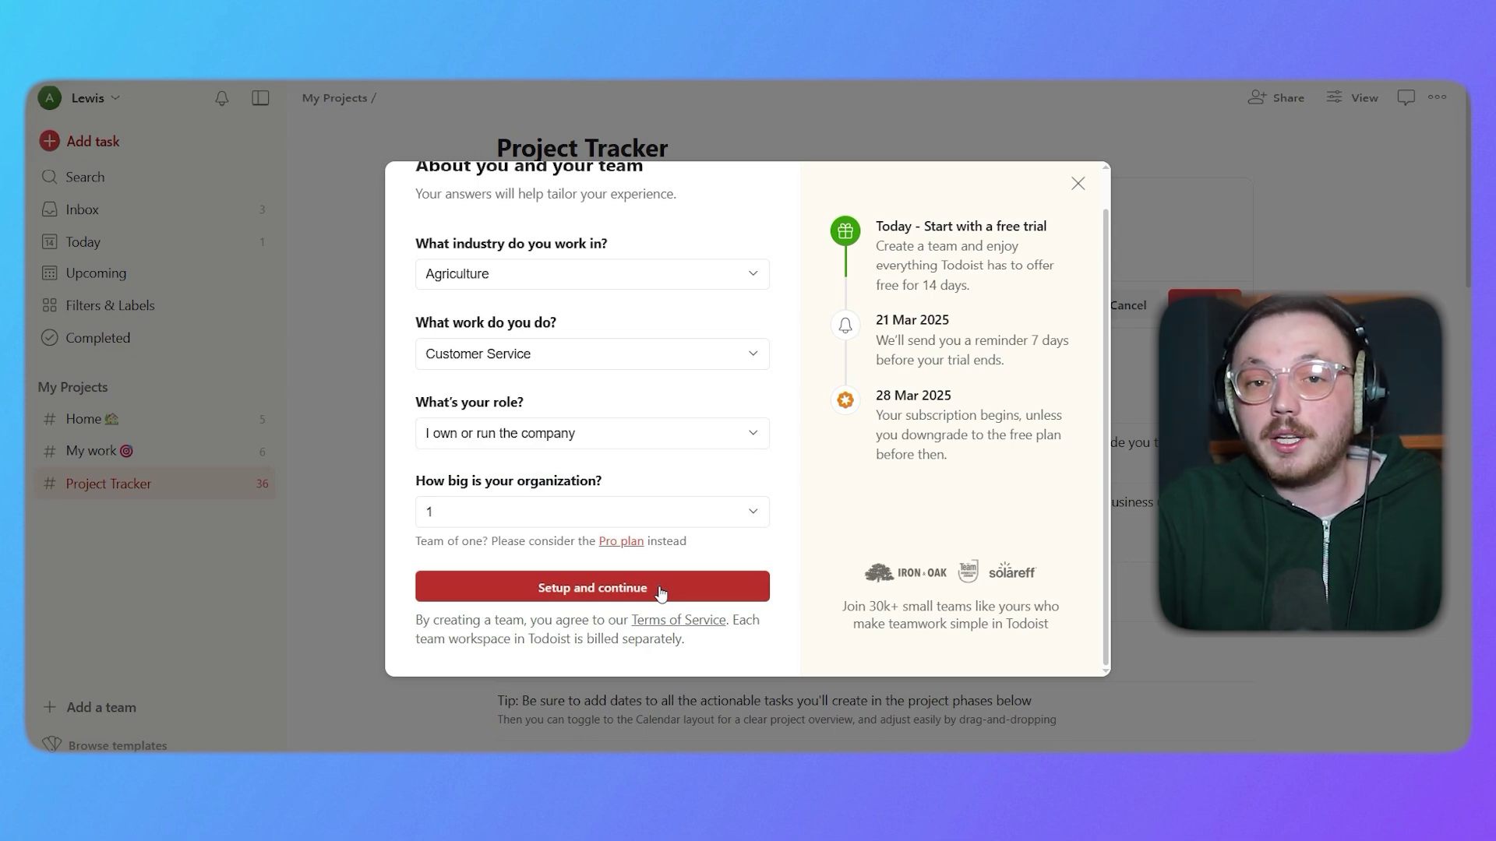
{"action": "left_click", "coordinate": [660, 595]}
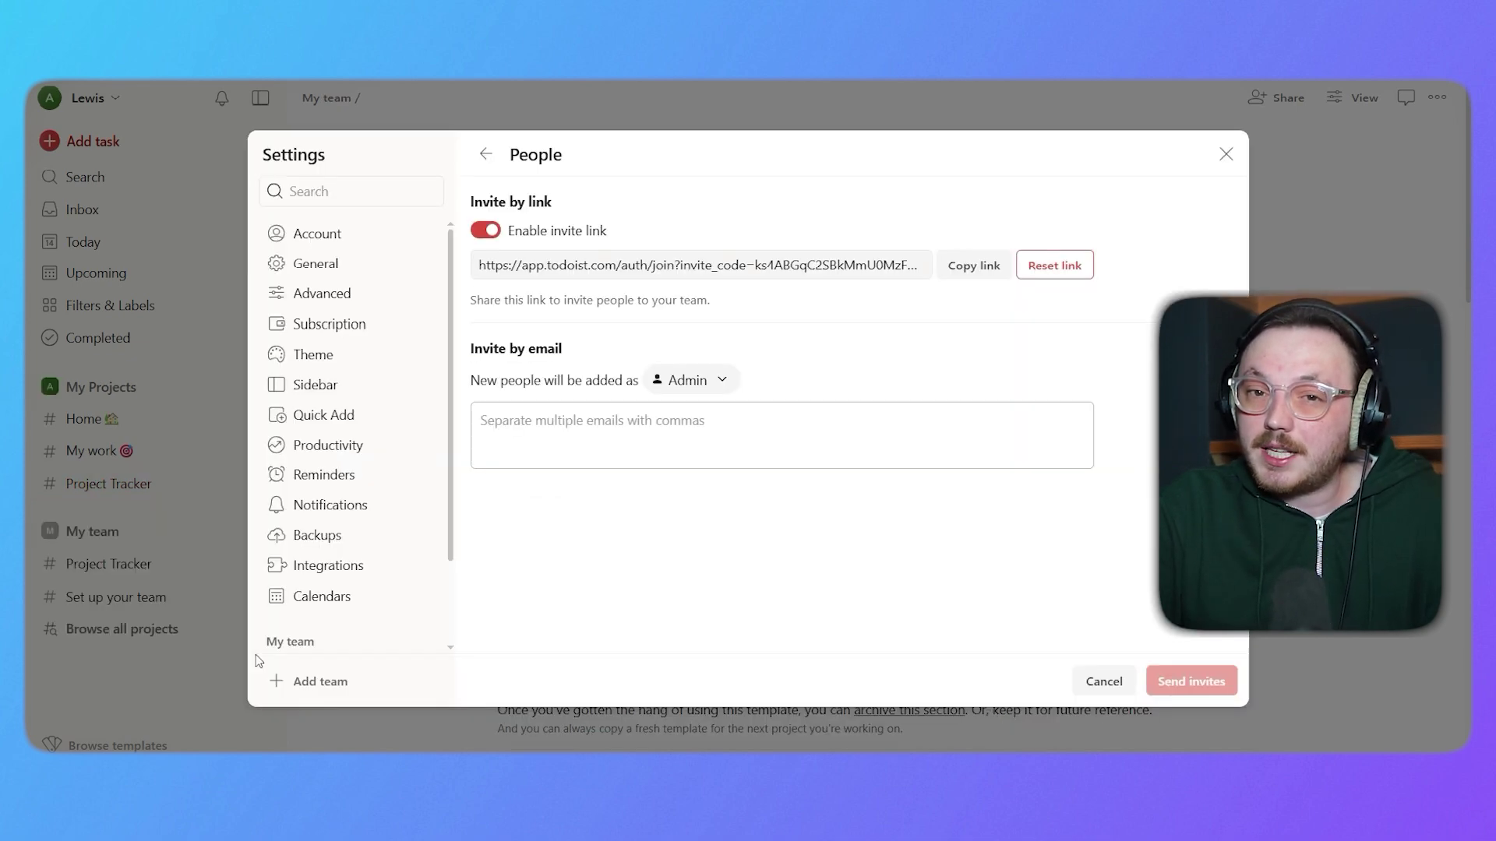
Step: Turn the My team invite link off and back on in People settings
{"action": "left_click", "coordinate": [743, 224]}
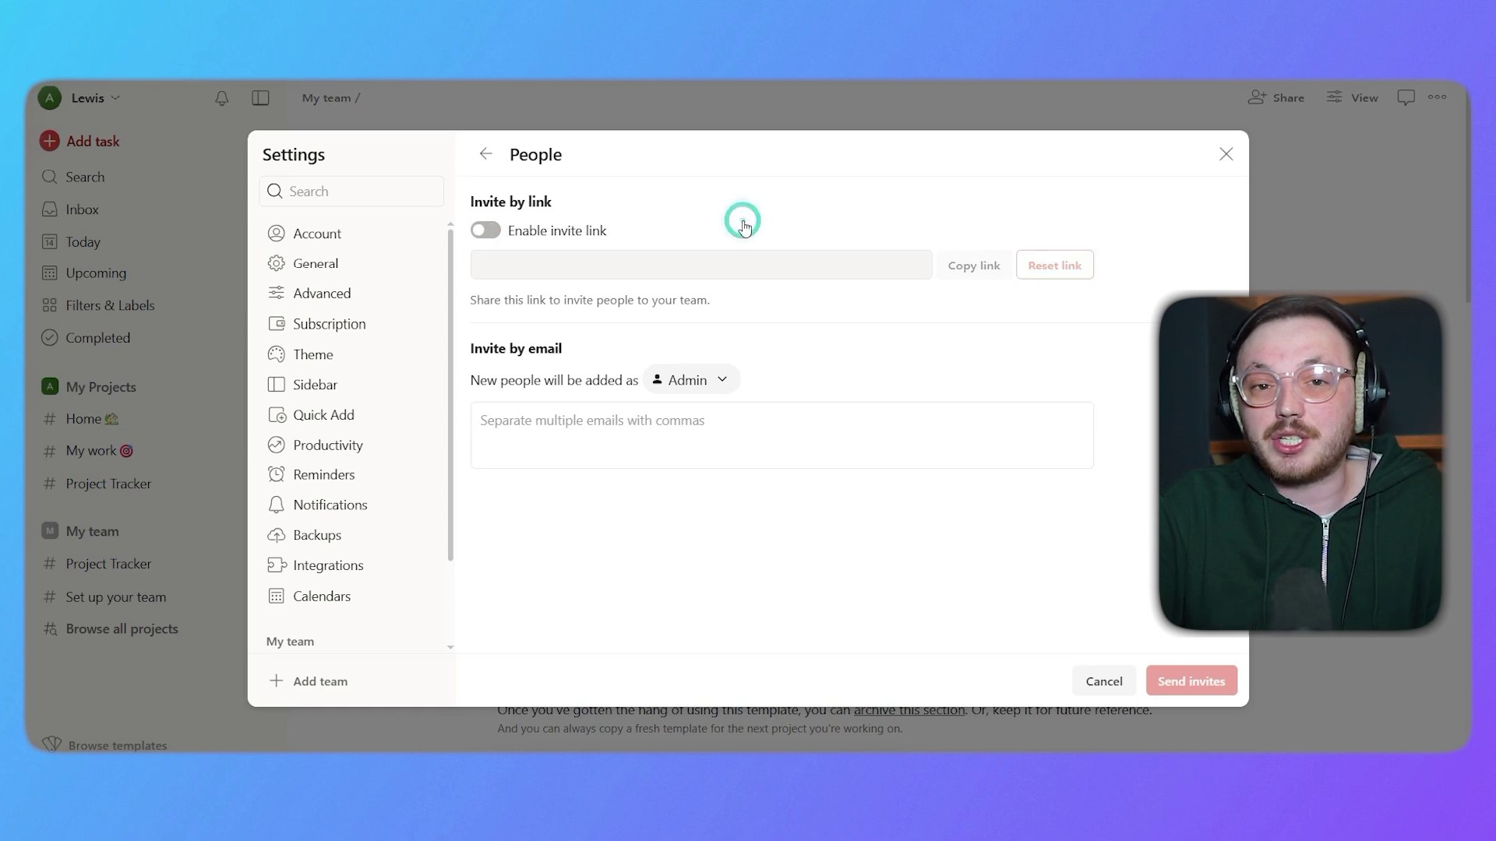
{"action": "left_click", "coordinate": [657, 220]}
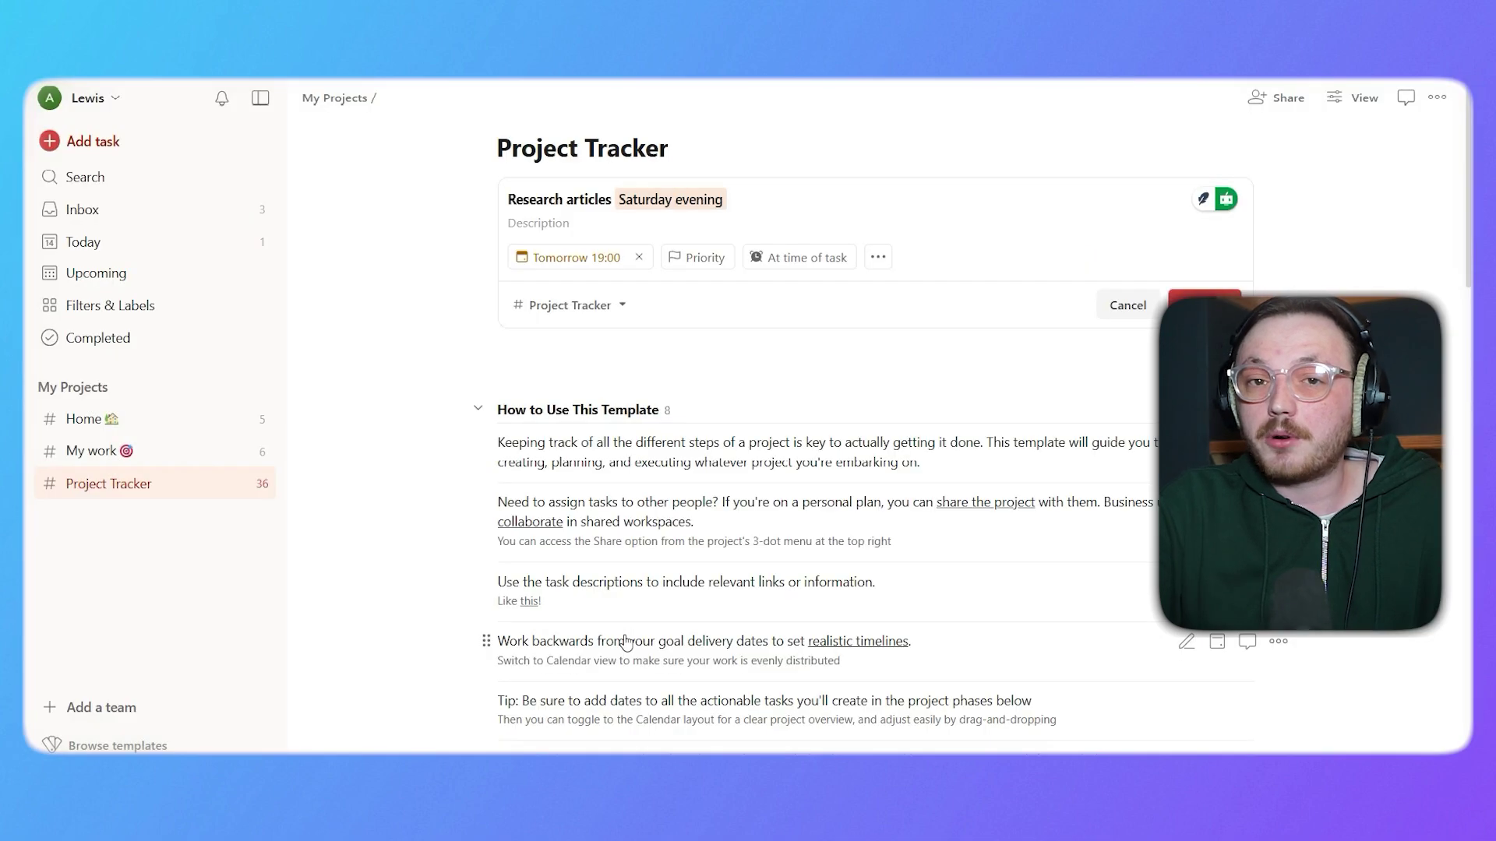
Step: Go to Today, then open Settings > Integrations from the account menu
{"action": "left_click", "coordinate": [117, 241]}
{"action": "left_click", "coordinate": [88, 99]}
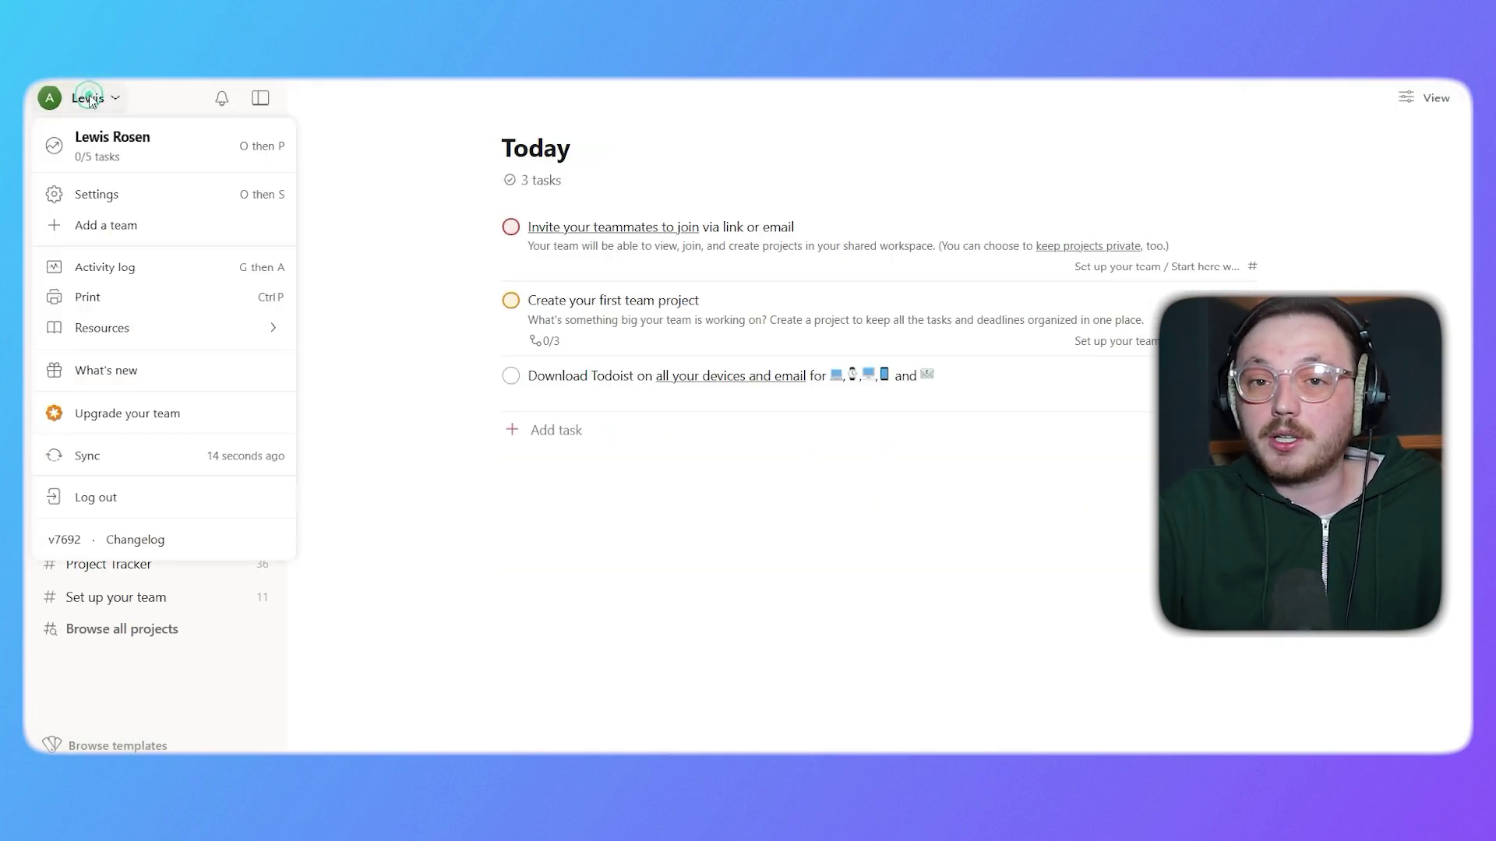
{"action": "left_click", "coordinate": [114, 196]}
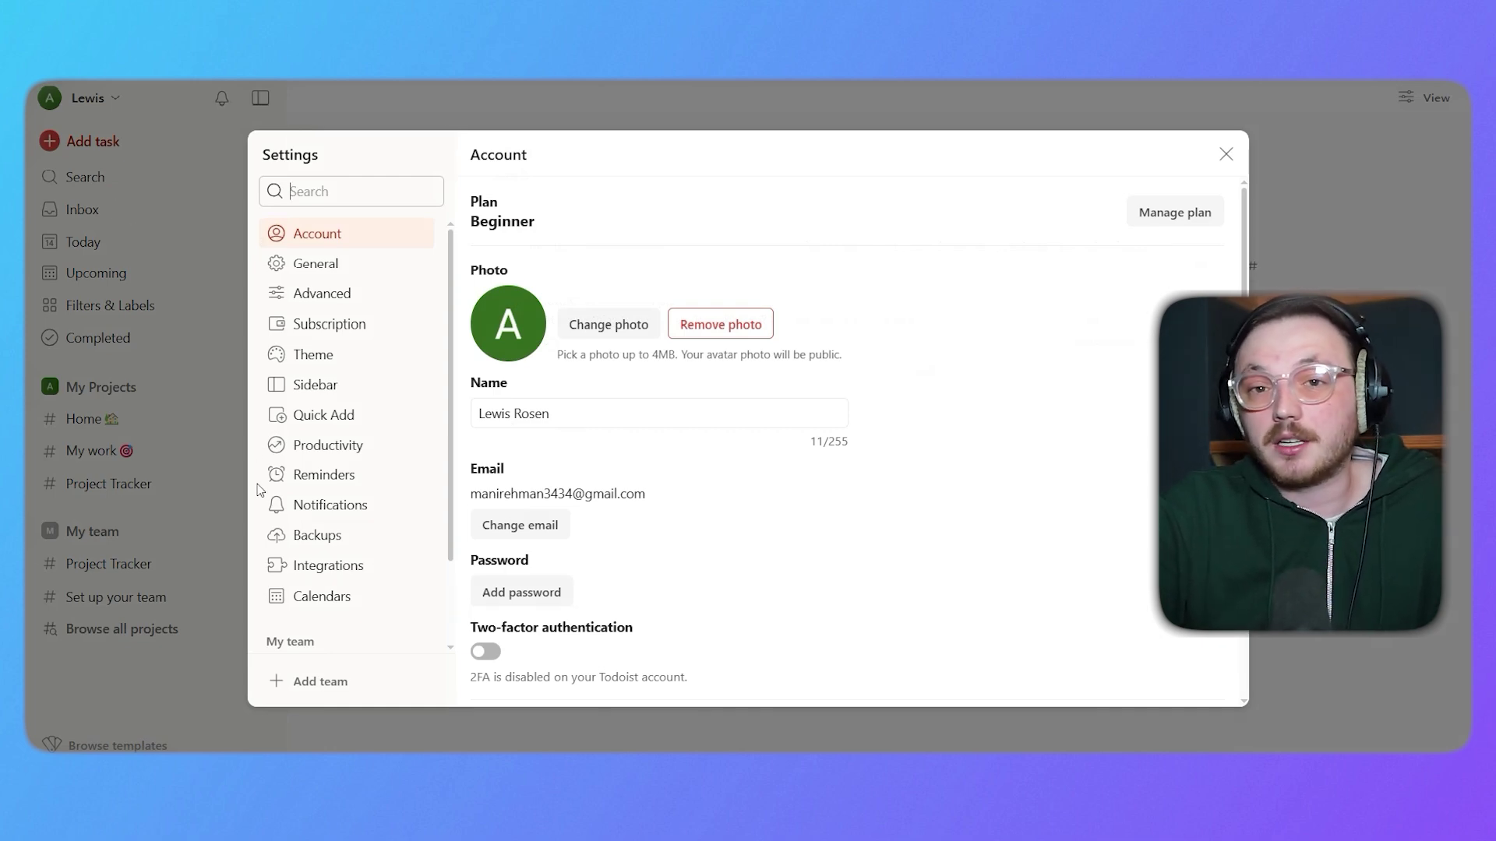
{"action": "left_click", "coordinate": [299, 565]}
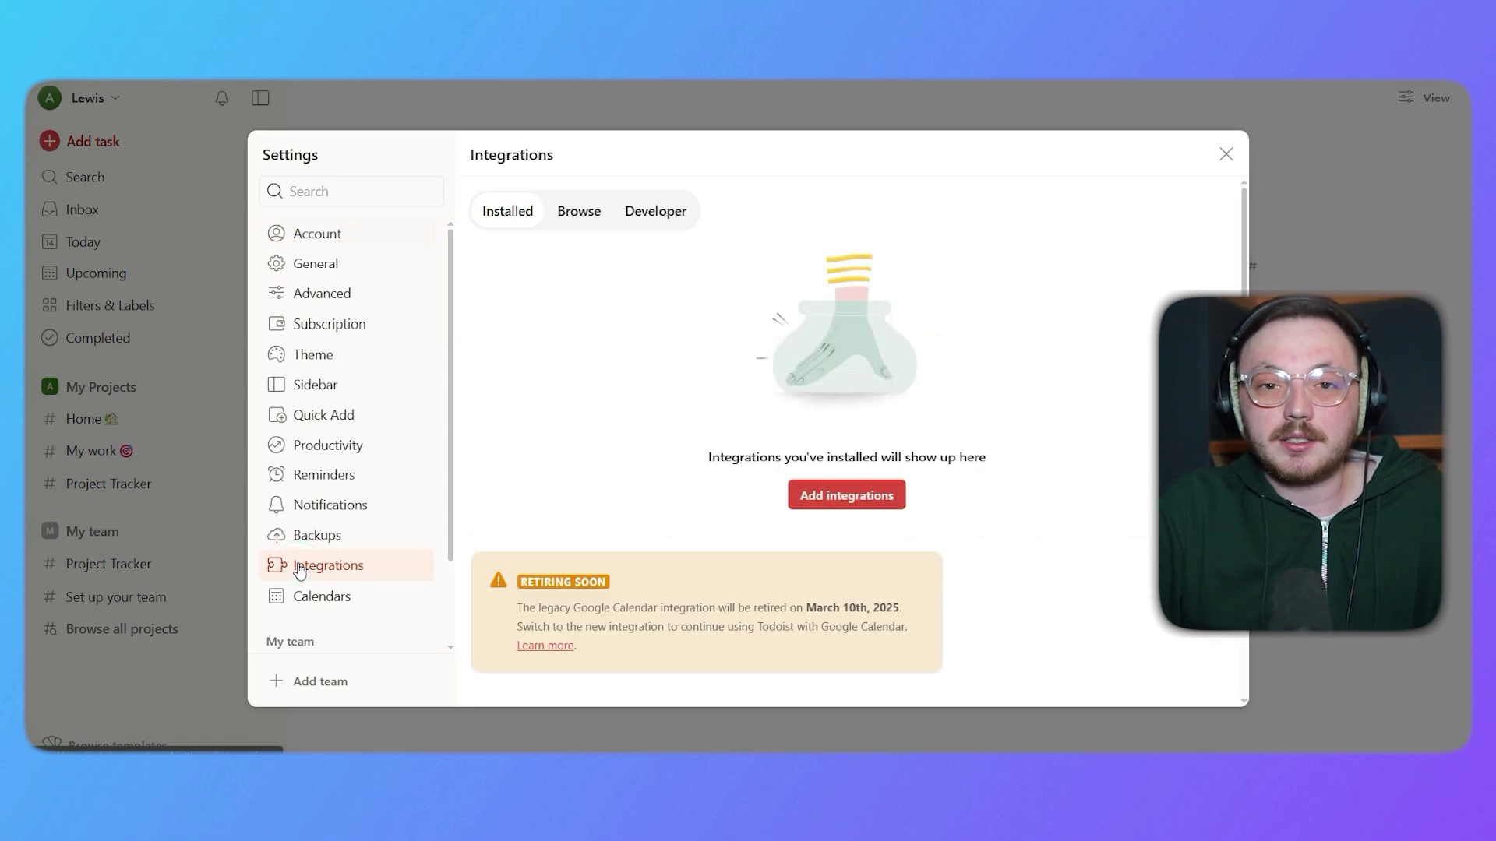
Step: Check the Browse and Developer tabs, then open the AI Assistant integration's details
{"action": "left_click", "coordinate": [579, 211]}
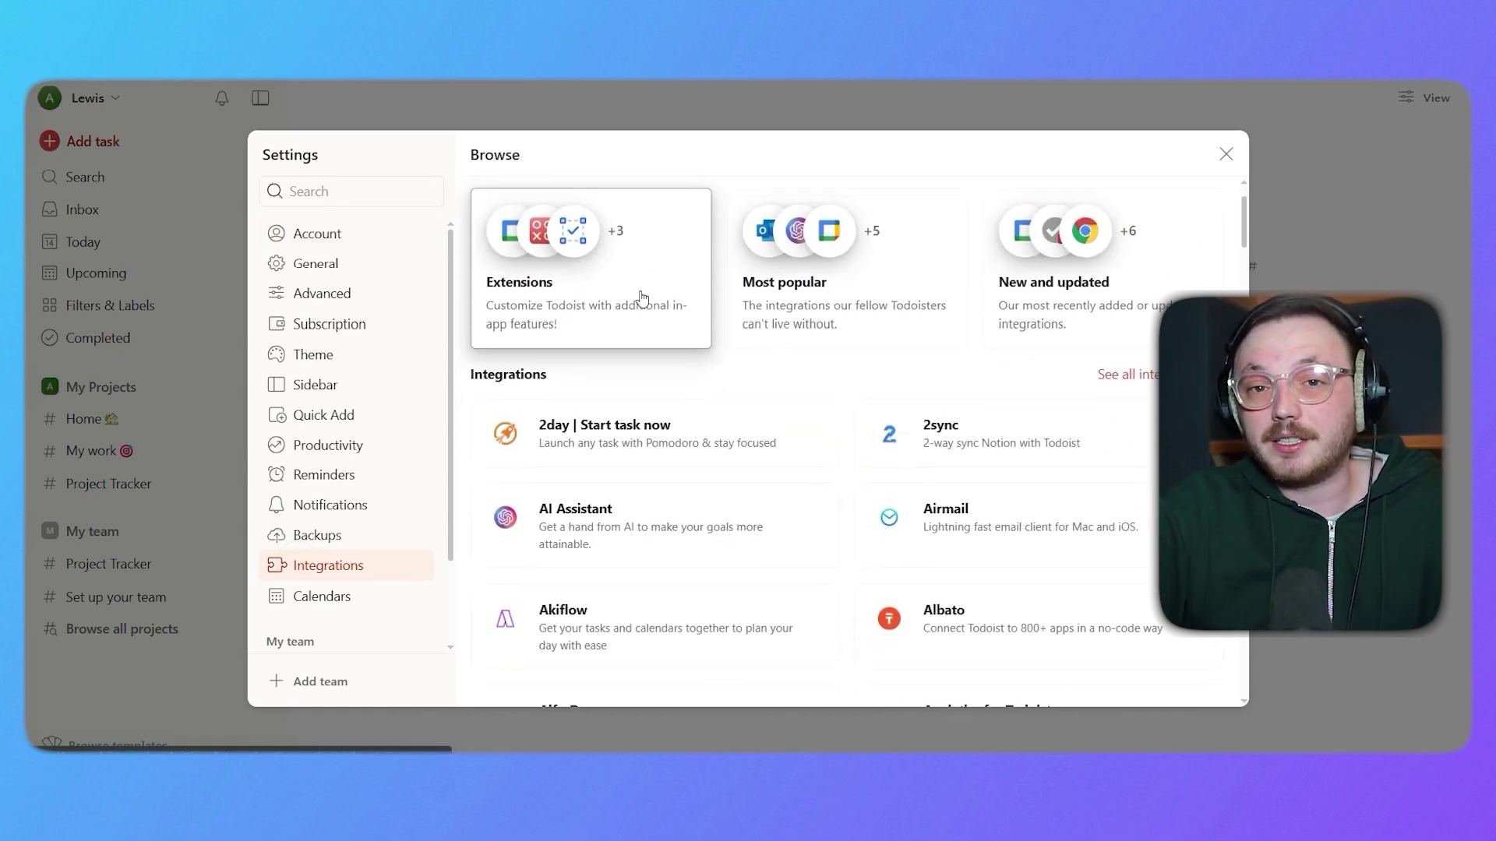
{"action": "left_click", "coordinate": [669, 221]}
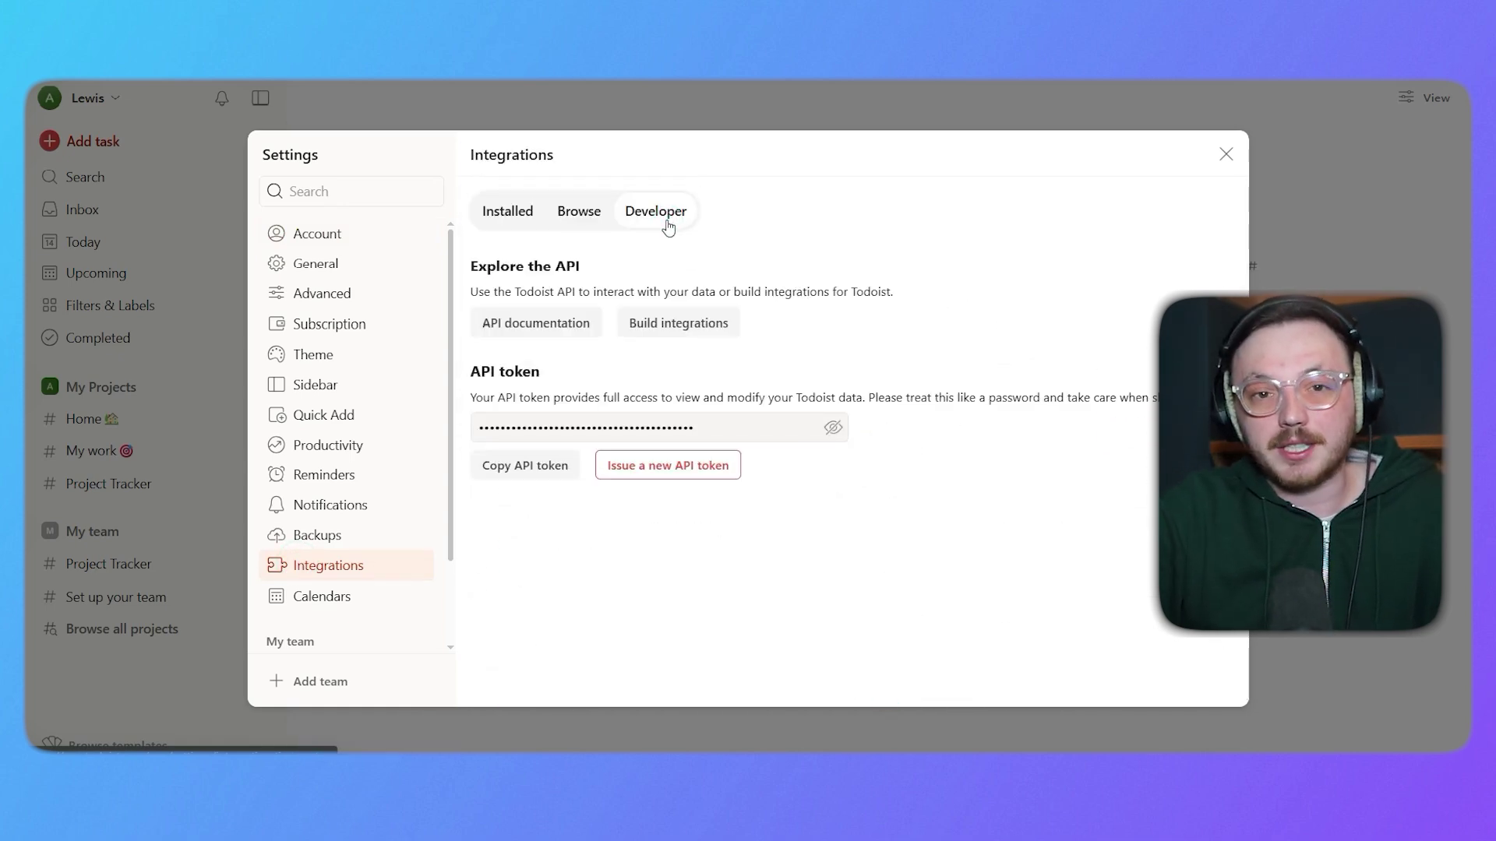
{"action": "left_click", "coordinate": [567, 218]}
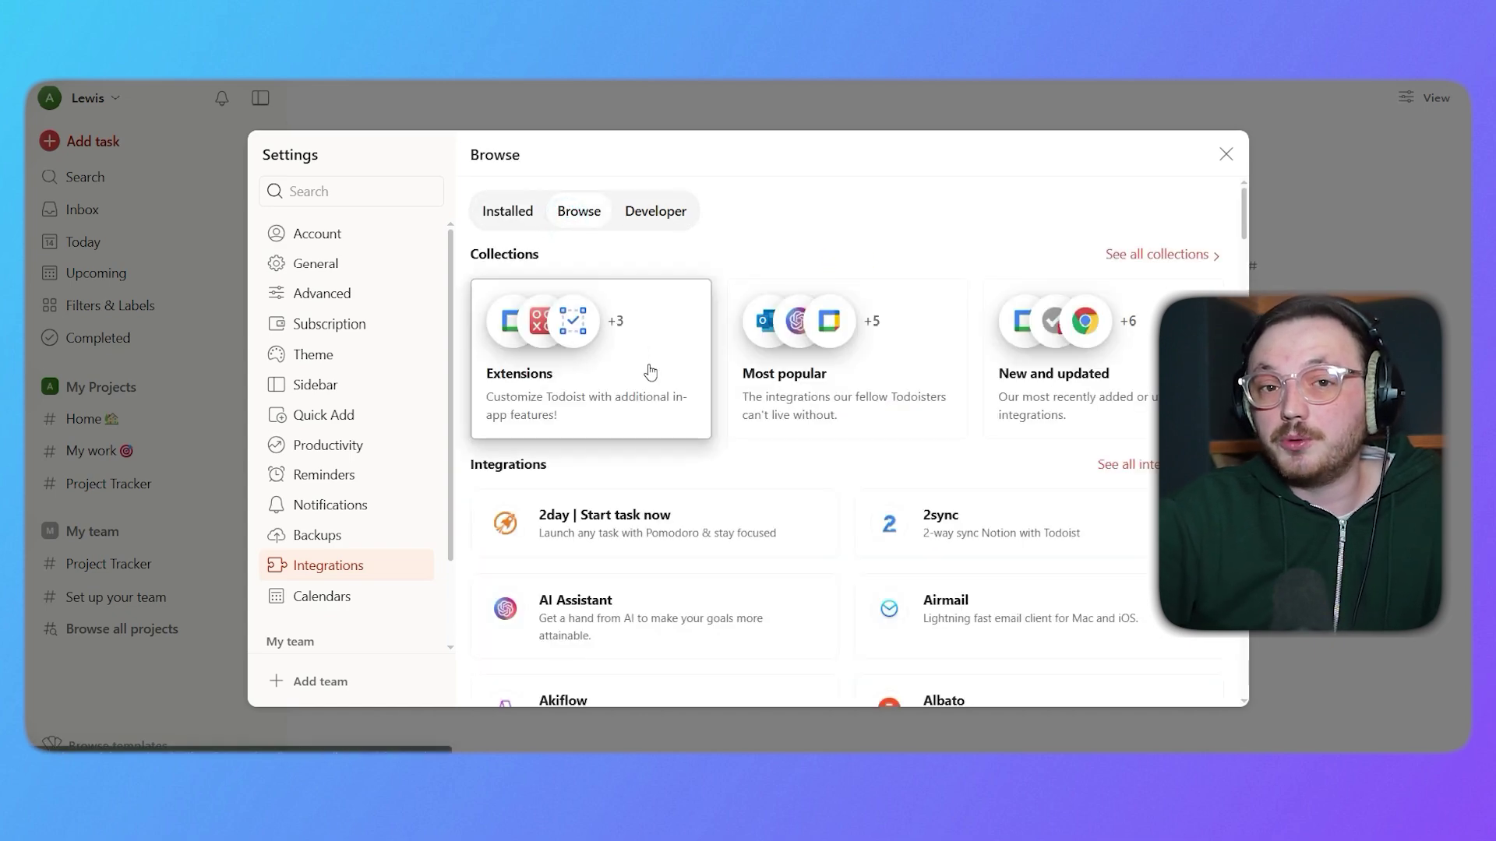
{"action": "scroll", "coordinate": [905, 421], "scroll_direction": "down", "scroll_amount": 4}
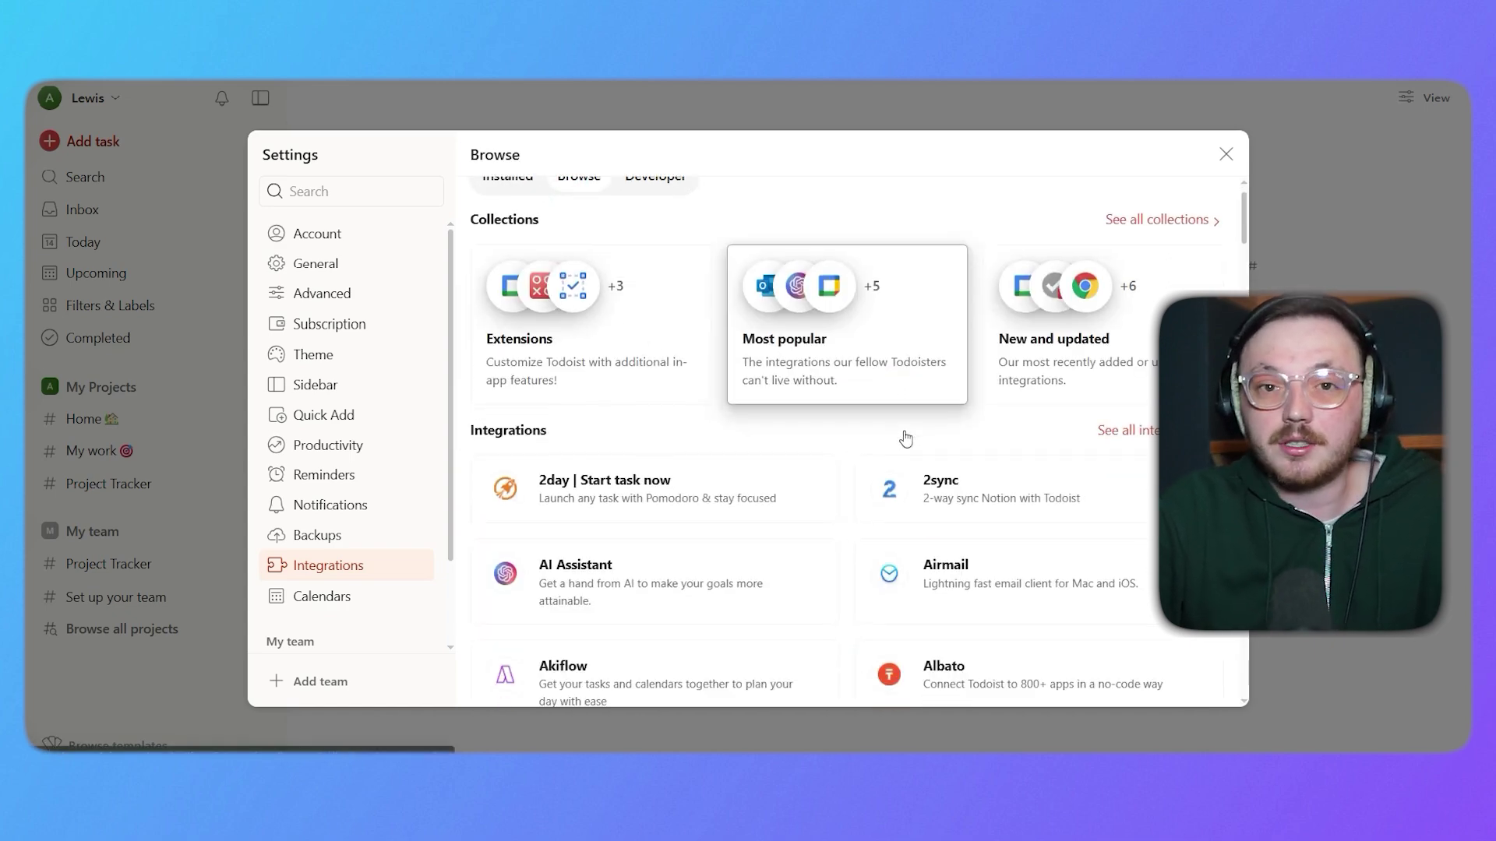
{"action": "scroll", "coordinate": [819, 474], "scroll_direction": "down", "scroll_amount": 2}
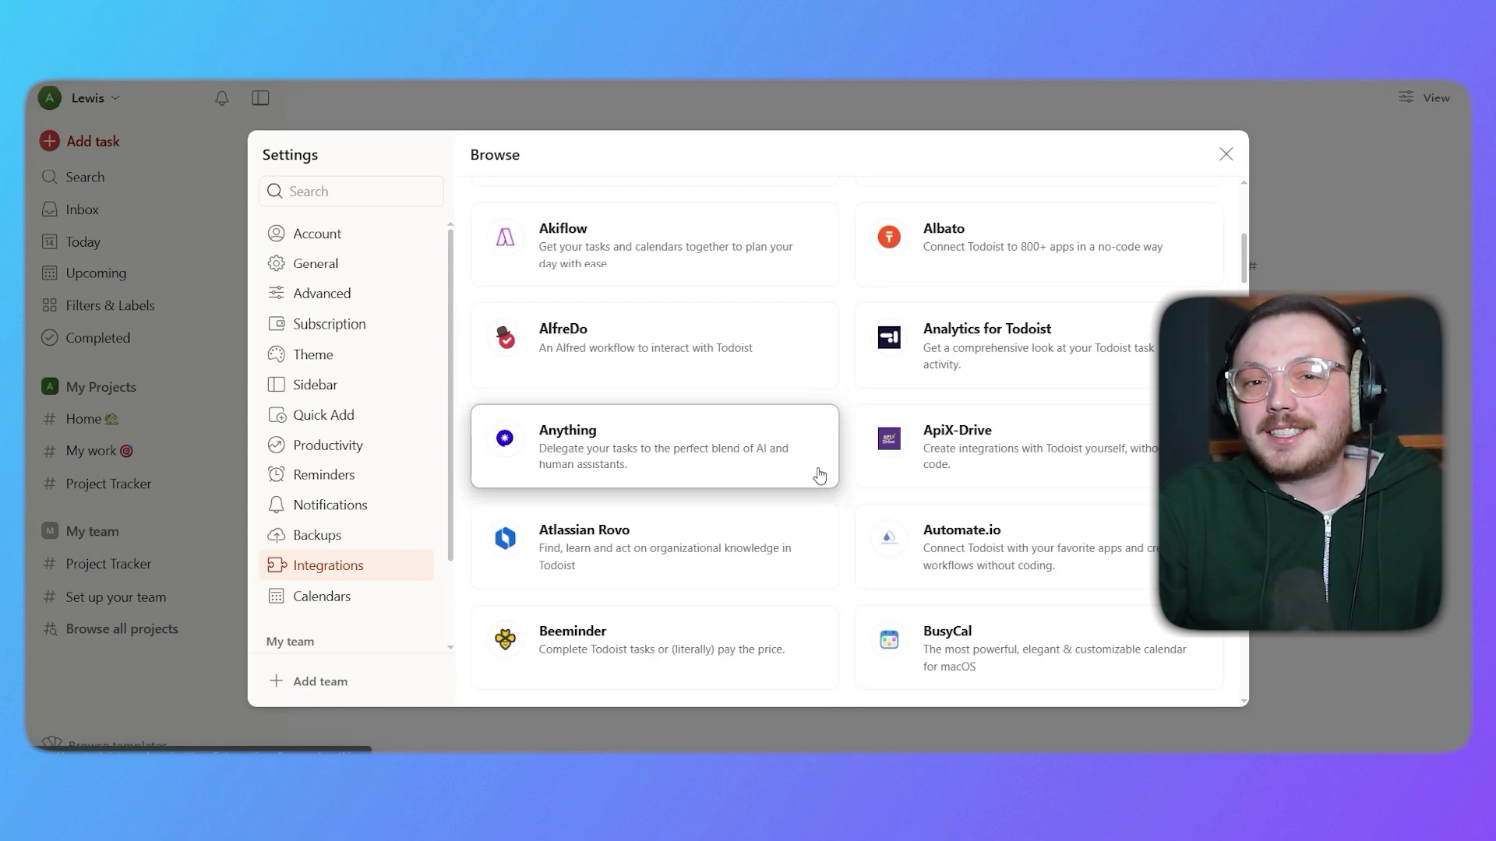
{"action": "scroll", "coordinate": [819, 475], "scroll_direction": "up", "scroll_amount": 3}
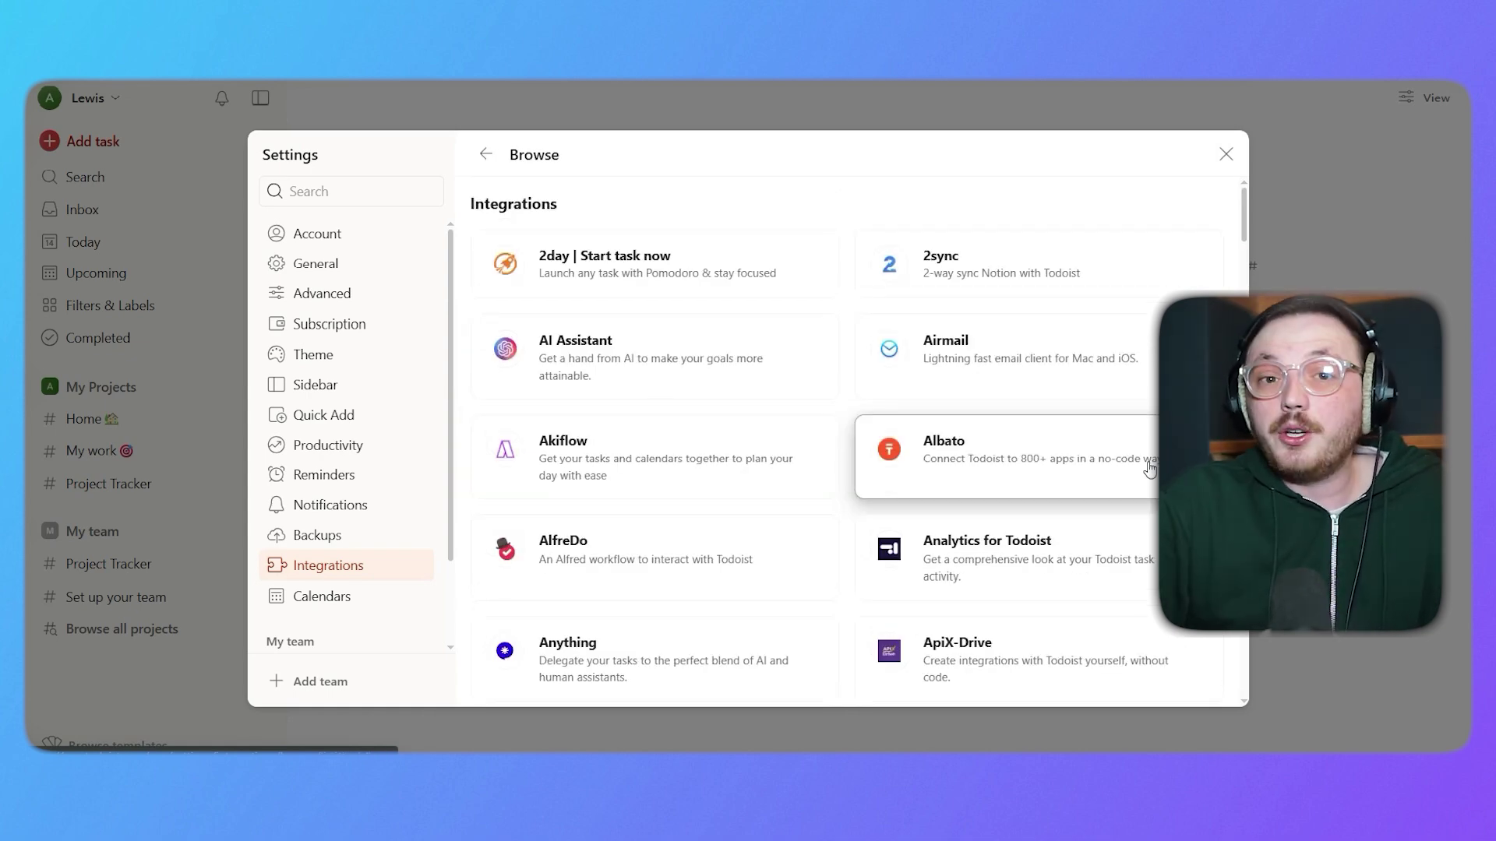
{"action": "left_click", "coordinate": [656, 340]}
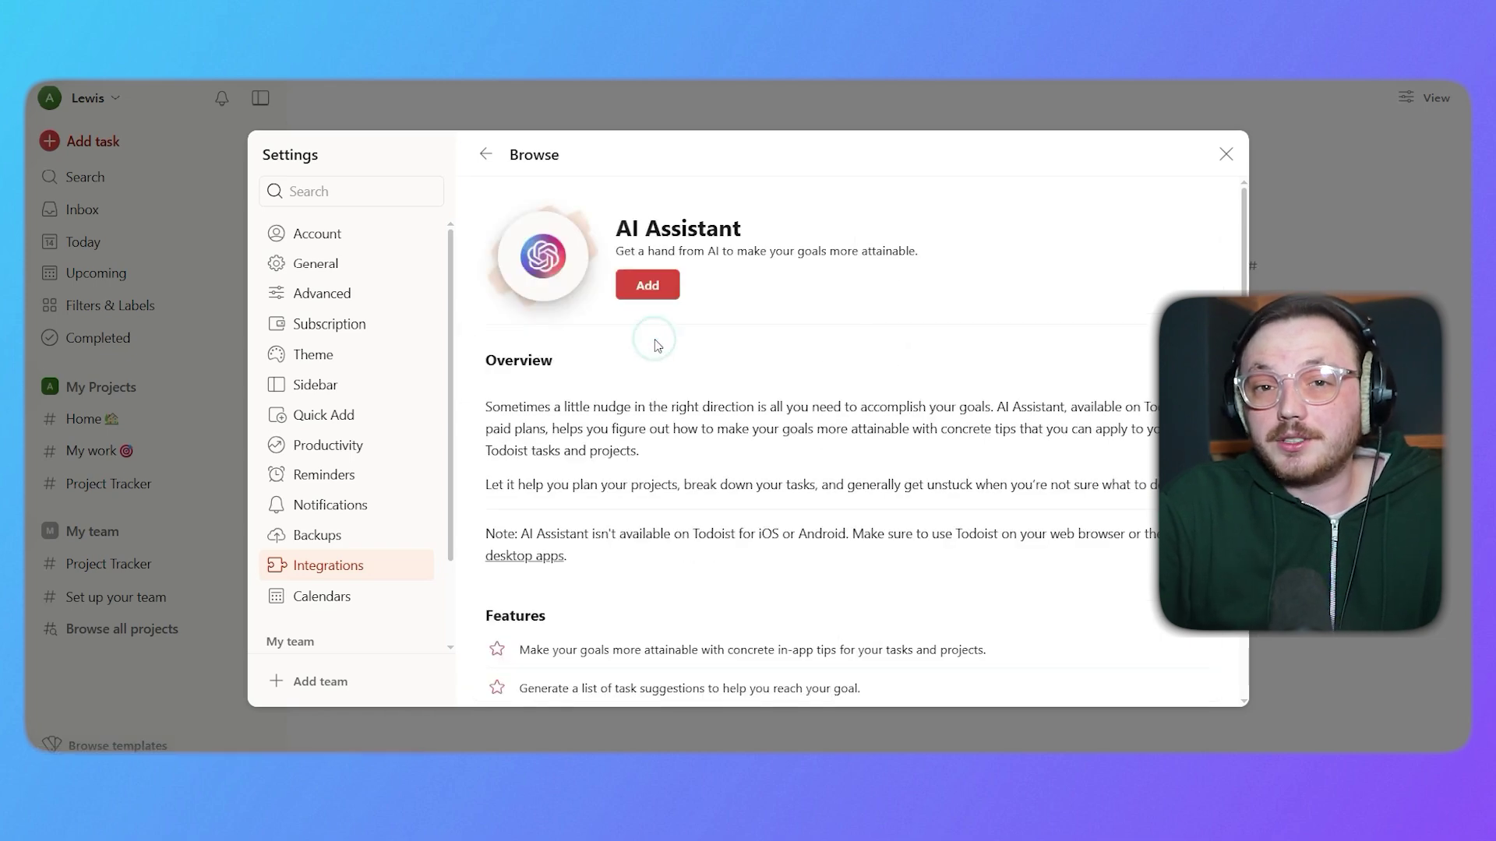
Step: Add and confirm the AI Assistant integration, then view it on the Installed tab
{"action": "left_click", "coordinate": [638, 287]}
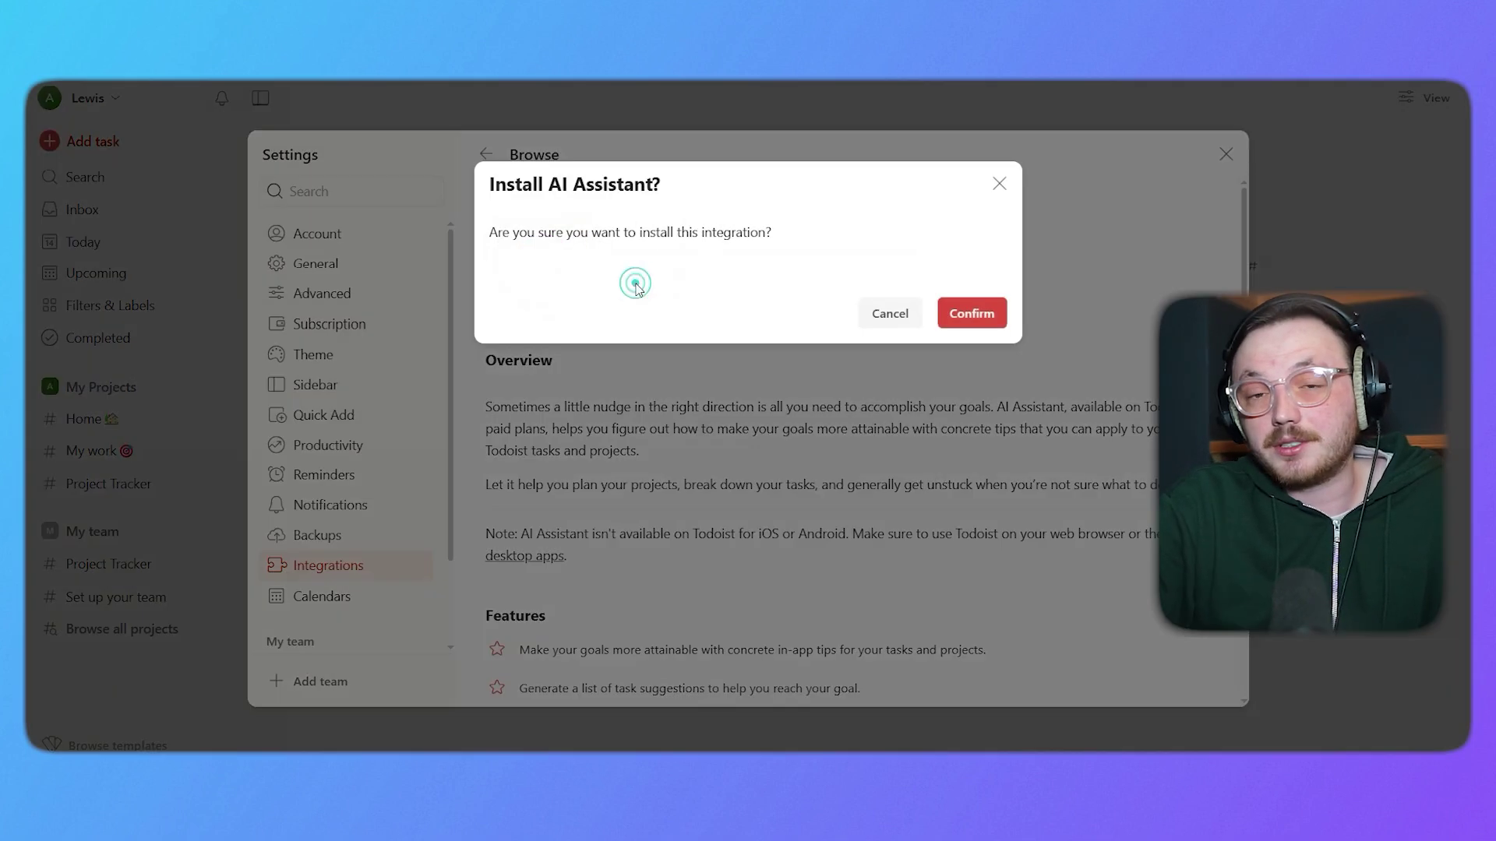
{"action": "left_click", "coordinate": [970, 313]}
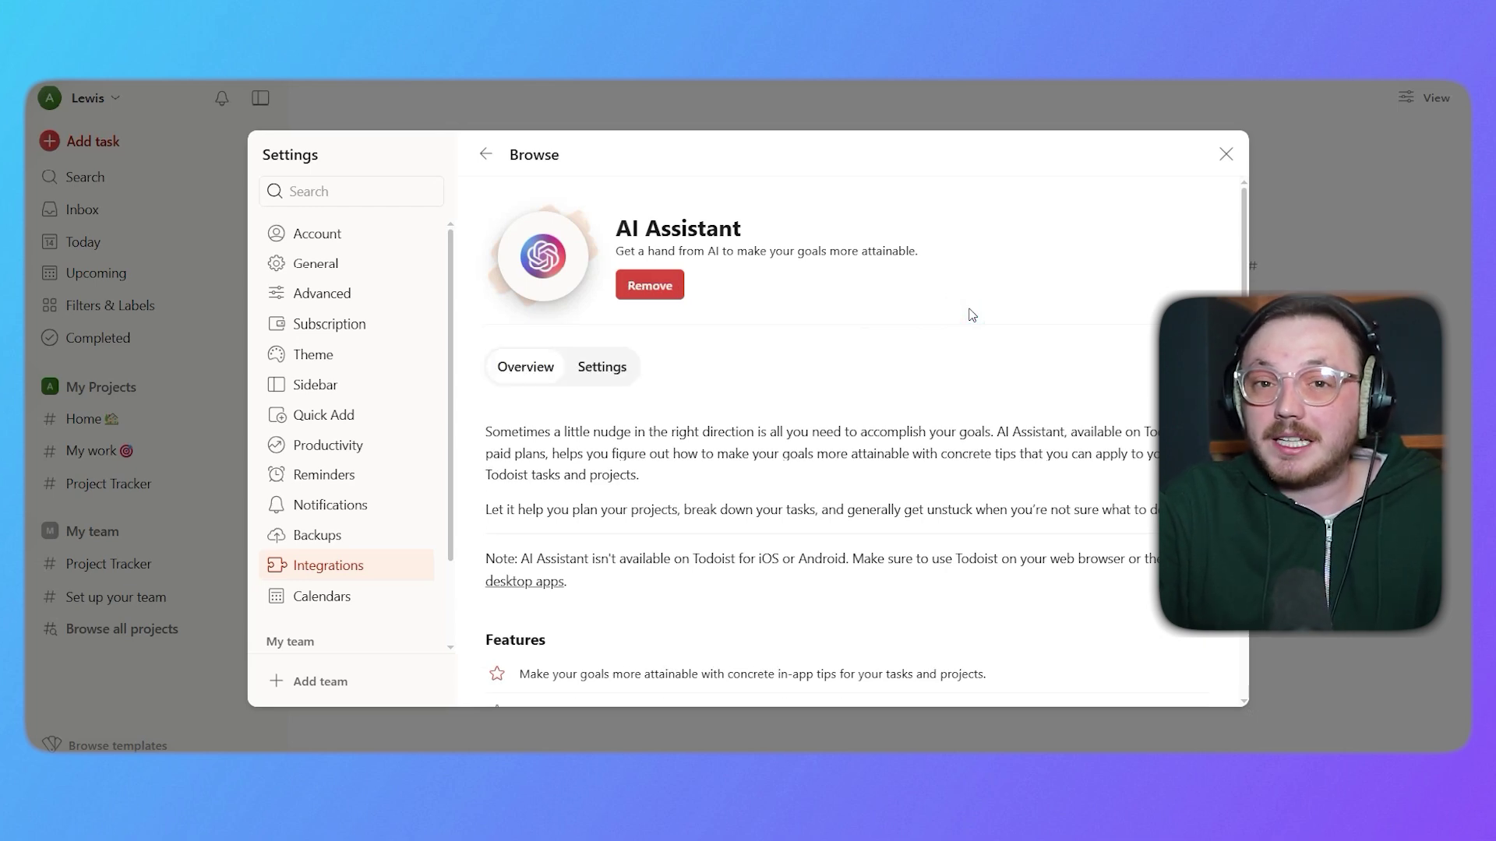
{"action": "left_click", "coordinate": [486, 154]}
{"action": "left_click", "coordinate": [507, 210]}
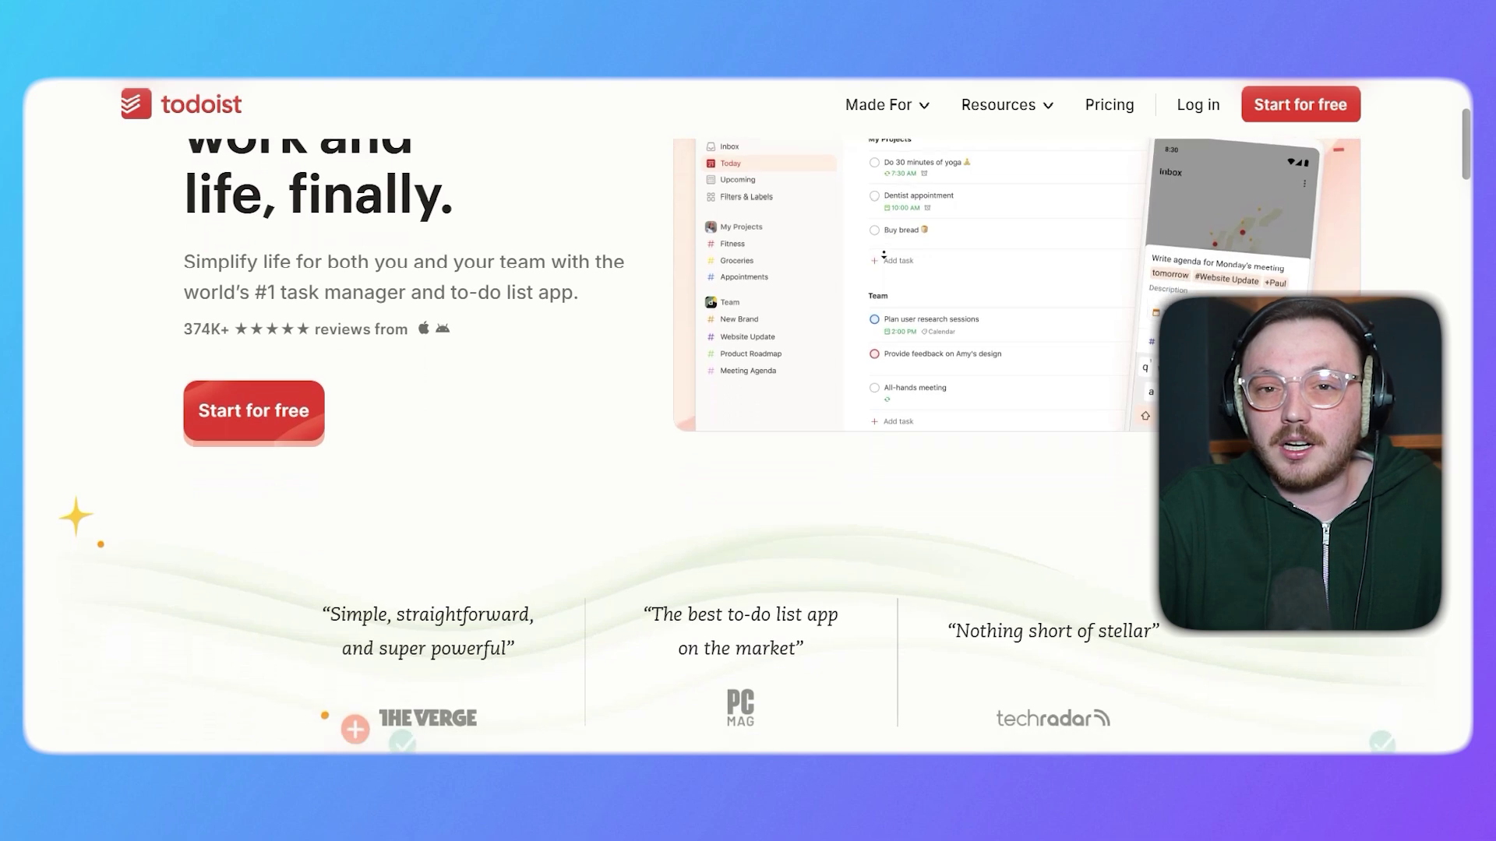
{"action": "scroll", "coordinate": [884, 254], "scroll_direction": "down", "scroll_amount": 8}
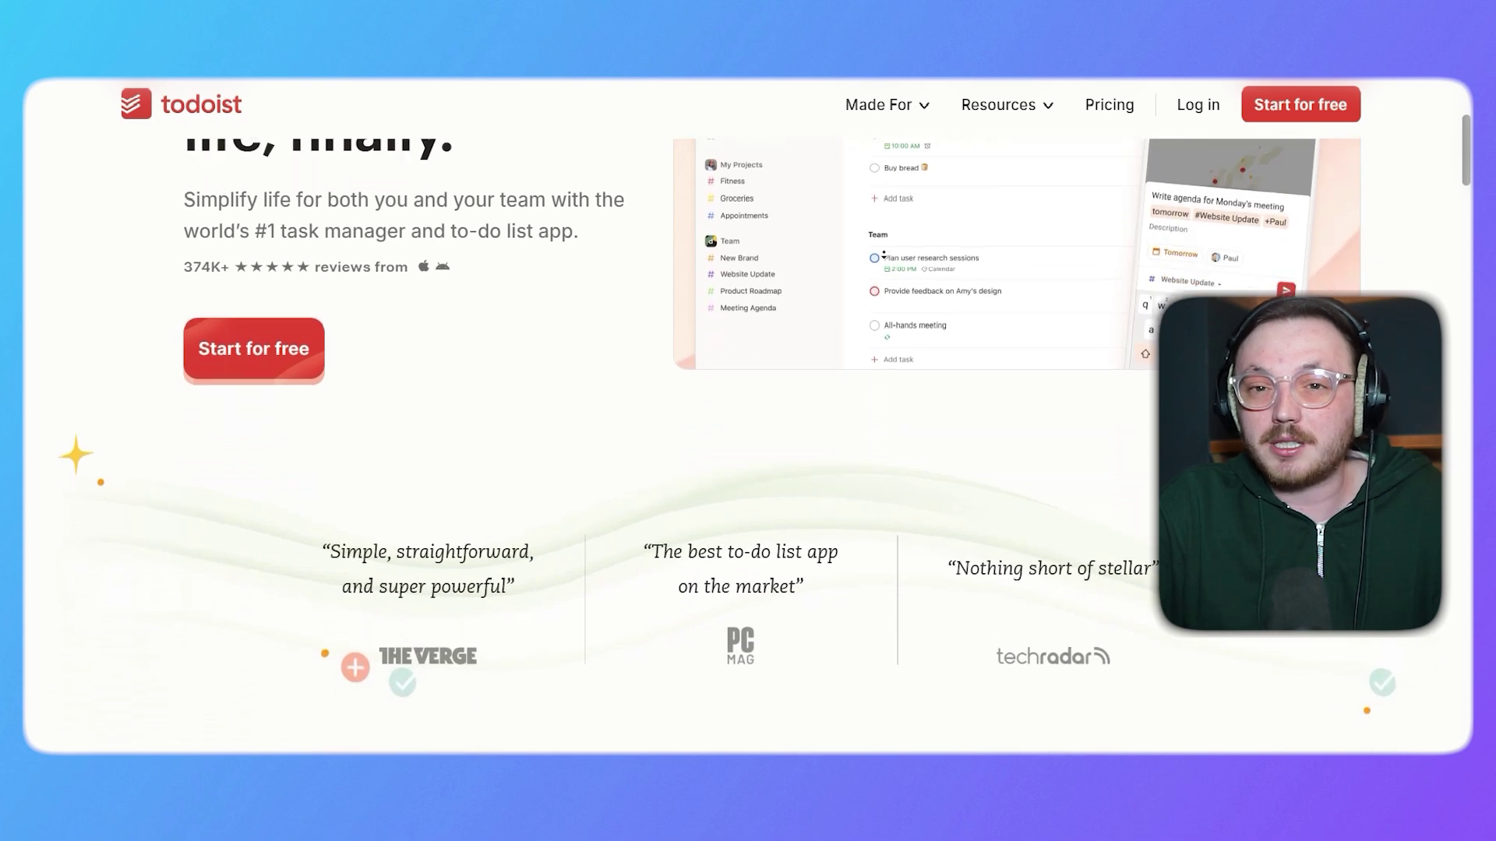
{"action": "scroll", "coordinate": [883, 254], "scroll_direction": "down", "scroll_amount": 4}
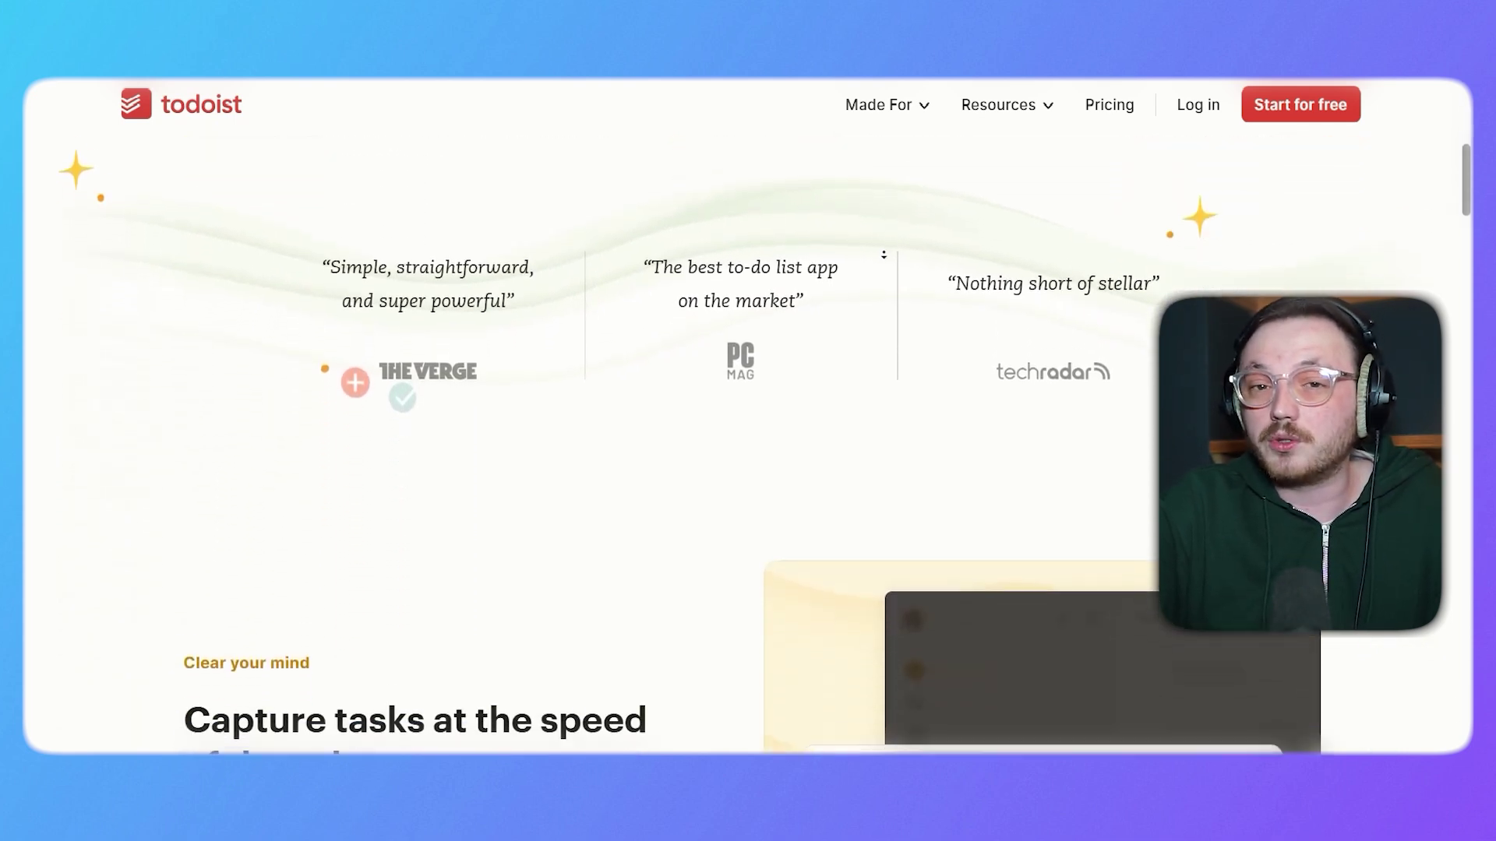
{"action": "scroll", "coordinate": [884, 254], "scroll_direction": "down", "scroll_amount": 5}
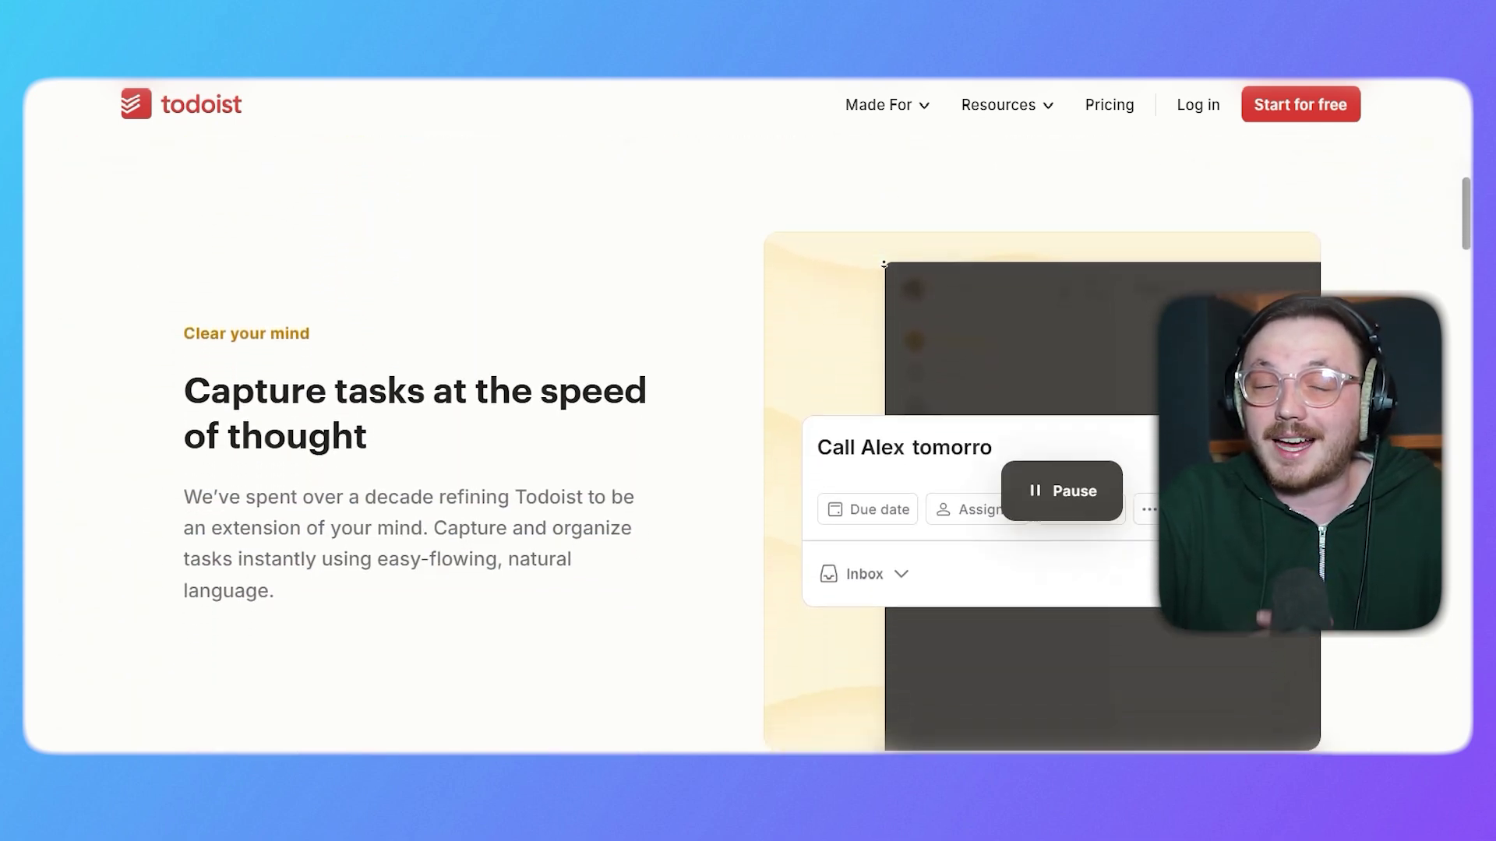
{"action": "scroll", "coordinate": [883, 265], "scroll_direction": "down", "scroll_amount": 10}
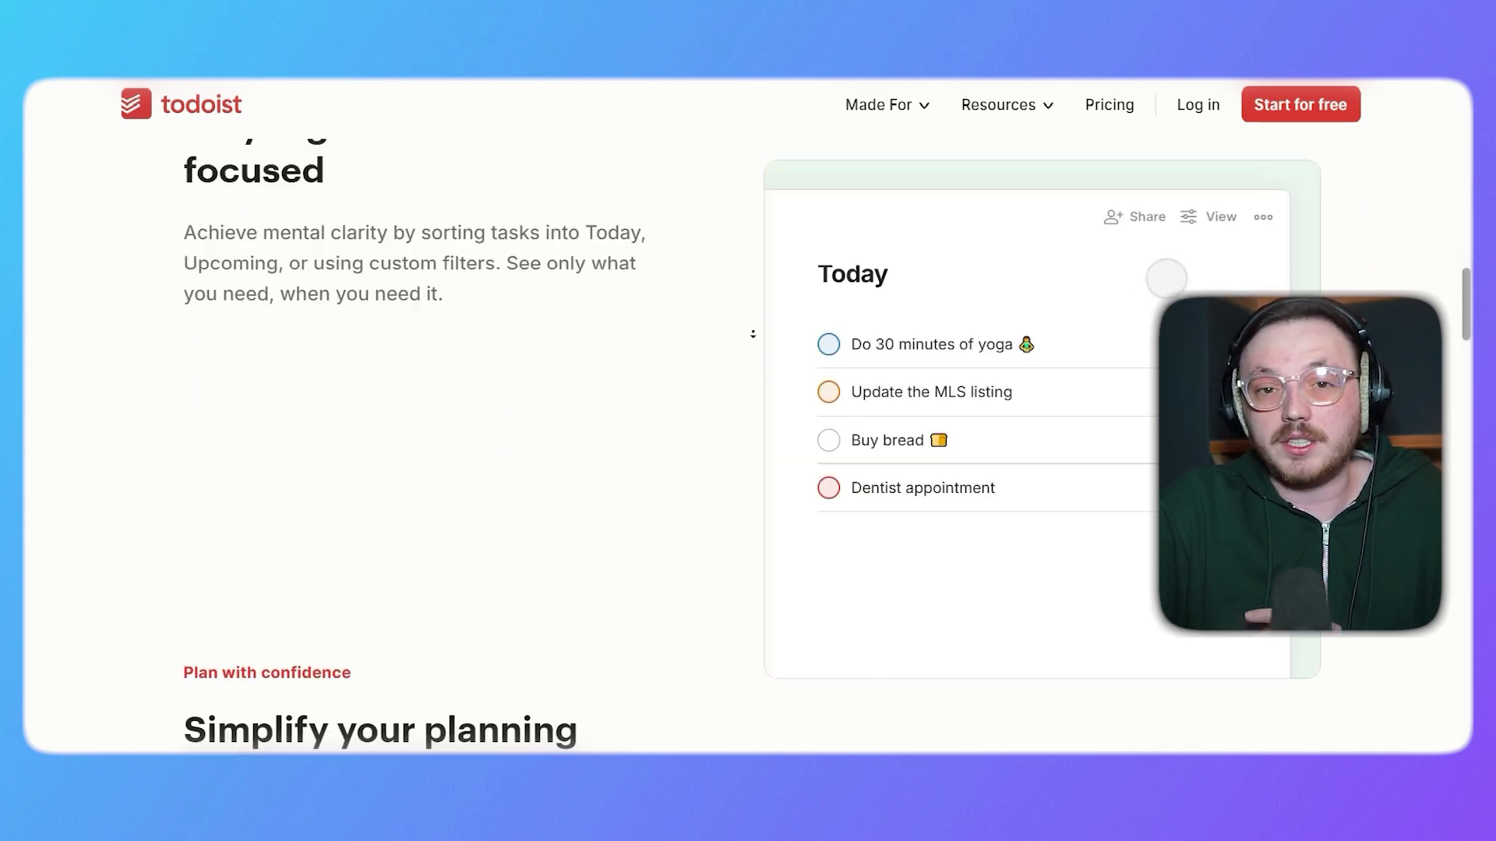
{"action": "scroll", "coordinate": [757, 310], "scroll_direction": "down", "scroll_amount": 8}
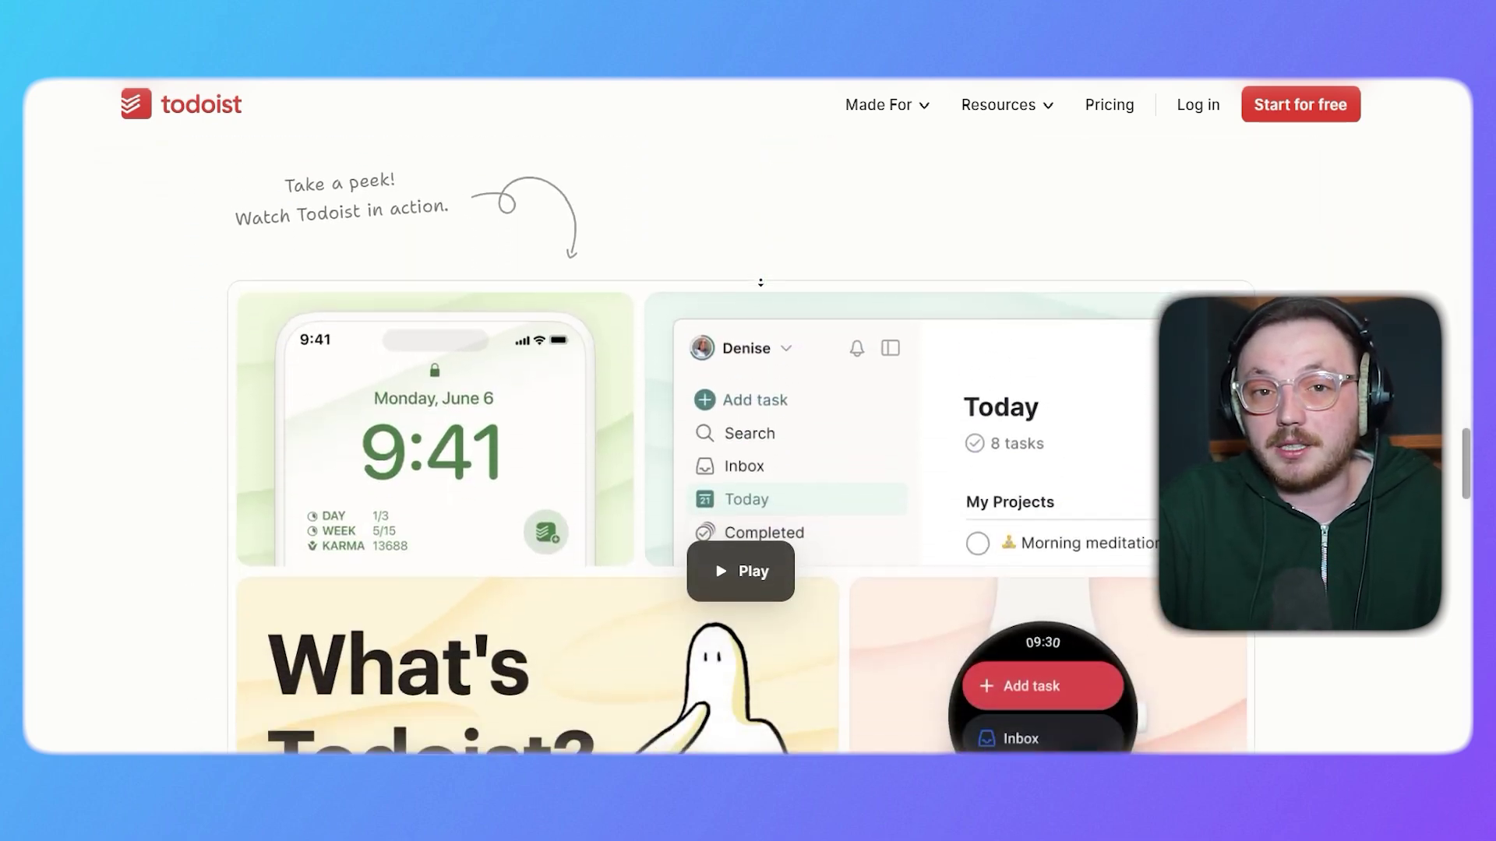
{"action": "scroll", "coordinate": [764, 268], "scroll_direction": "down", "scroll_amount": 8}
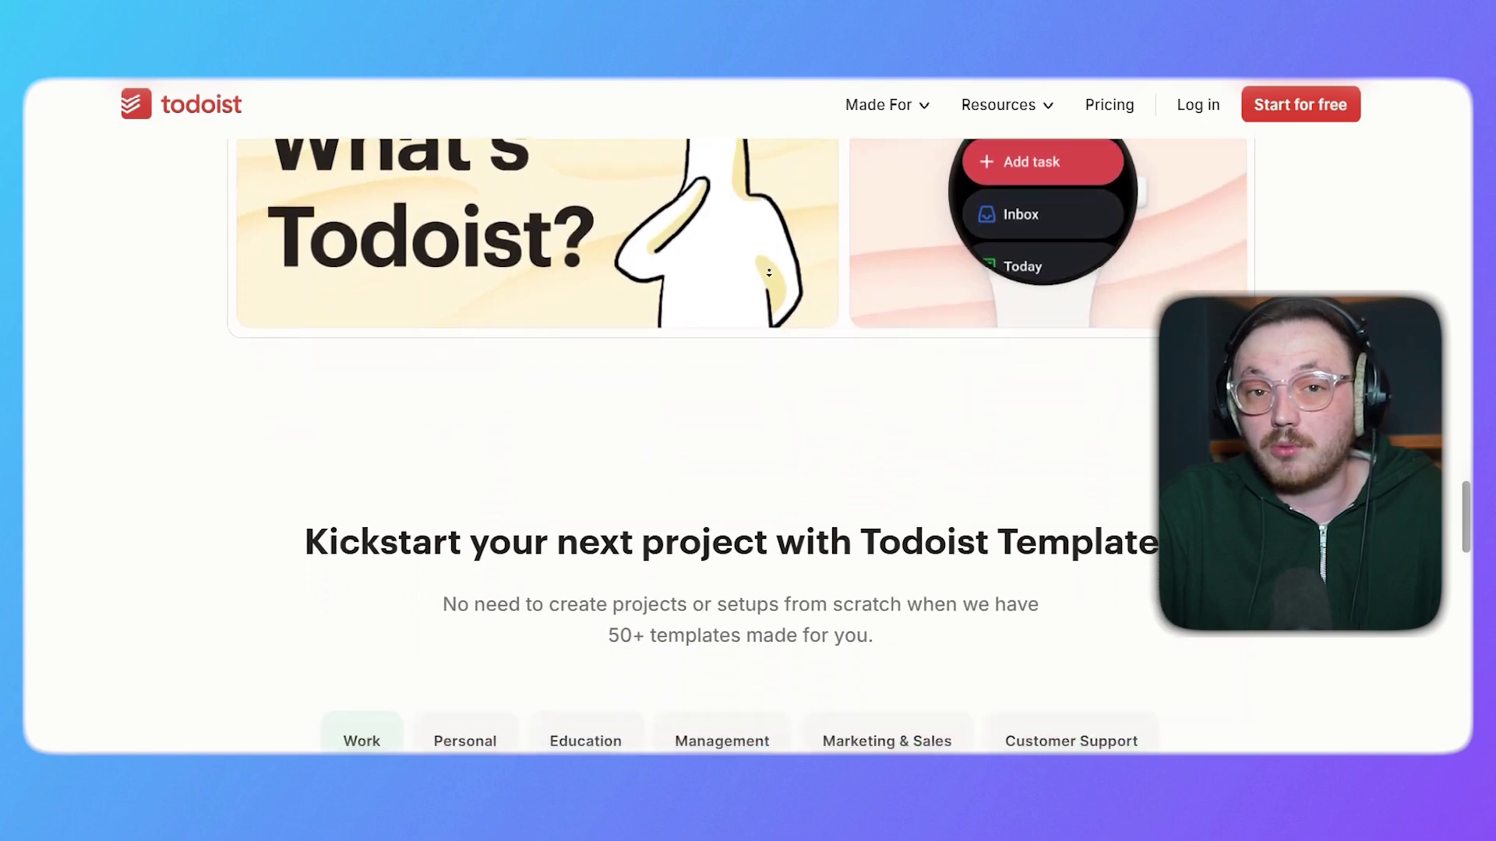
{"action": "scroll", "coordinate": [774, 275], "scroll_direction": "down", "scroll_amount": 7}
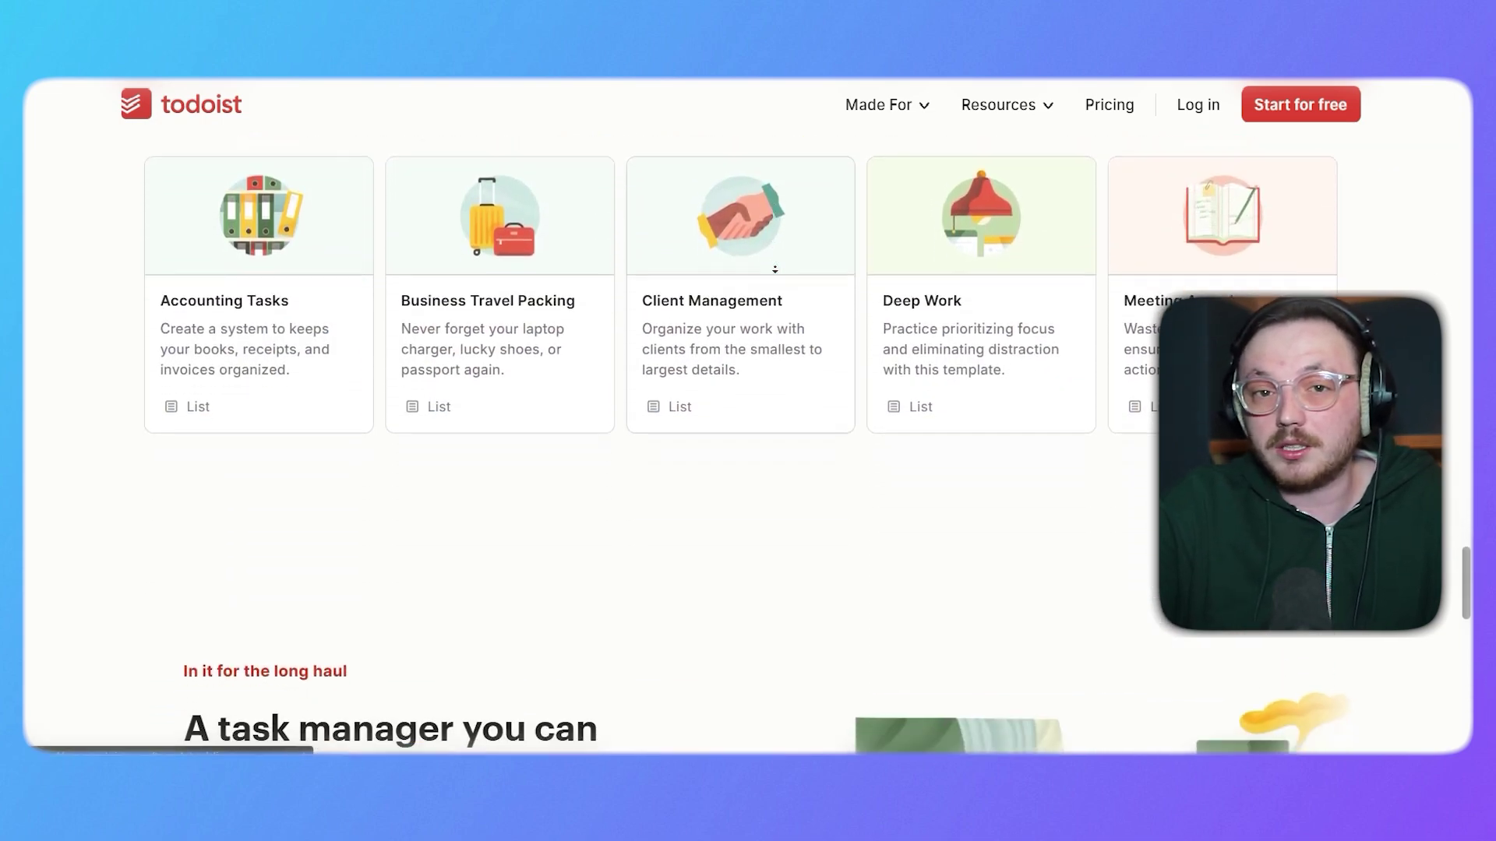
{"action": "scroll", "coordinate": [774, 272], "scroll_direction": "down", "scroll_amount": 8}
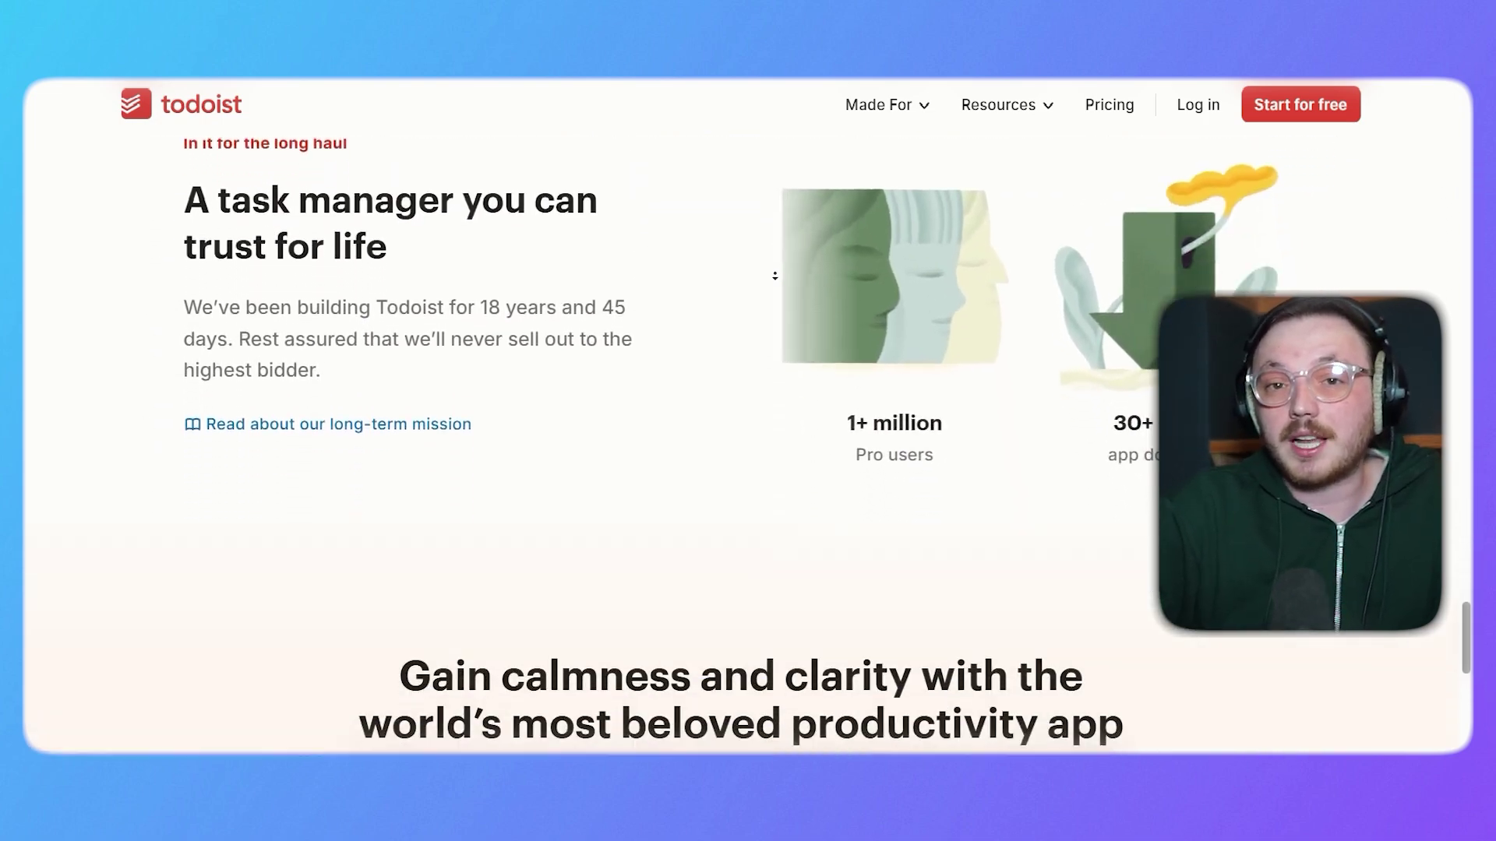
{"action": "scroll", "coordinate": [775, 275], "scroll_direction": "down", "scroll_amount": 5}
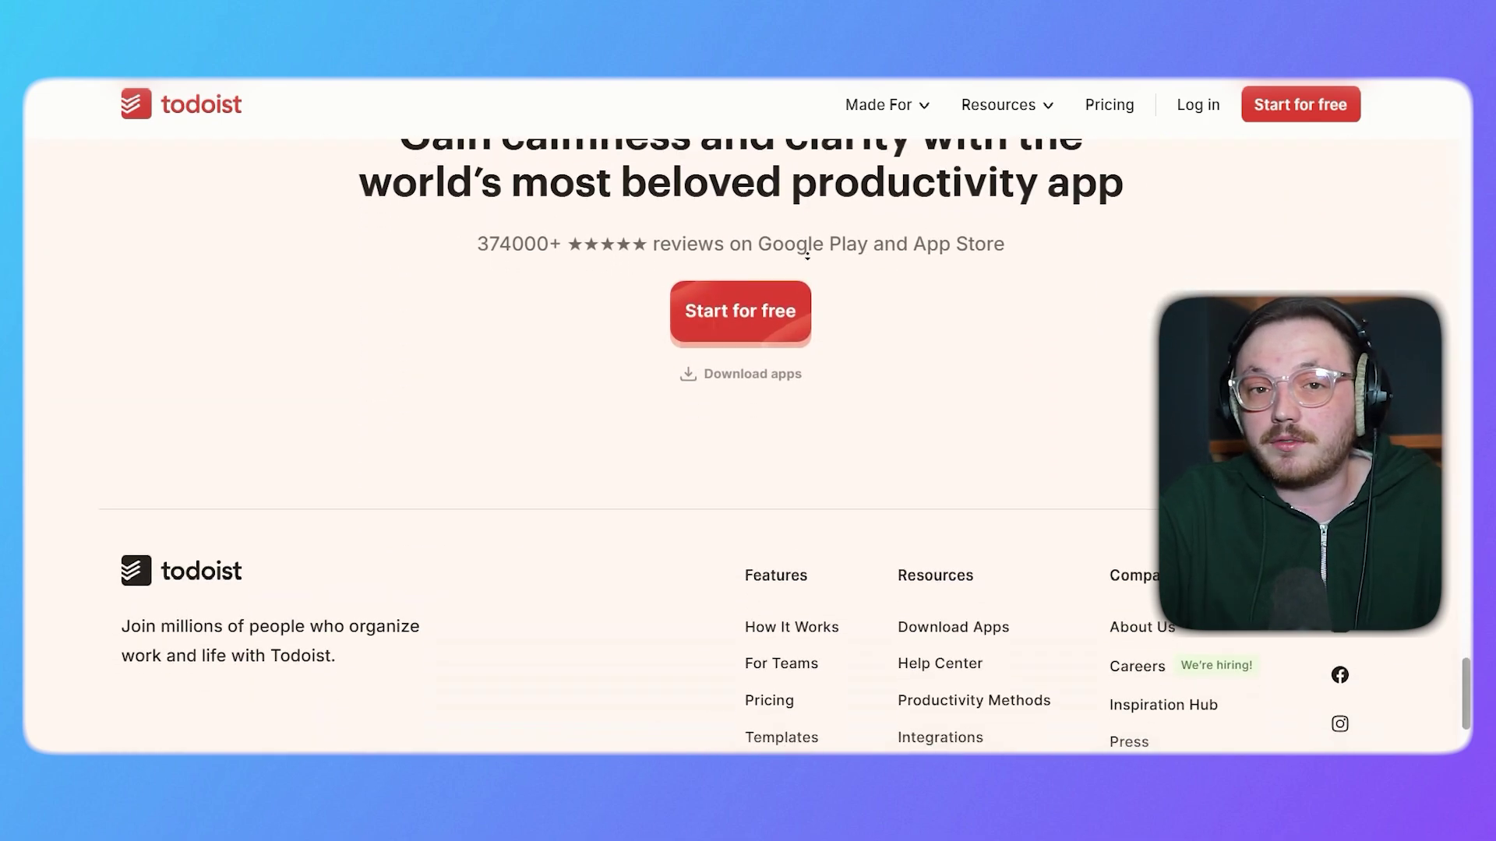
{"action": "scroll", "coordinate": [821, 257], "scroll_direction": "down", "scroll_amount": 1}
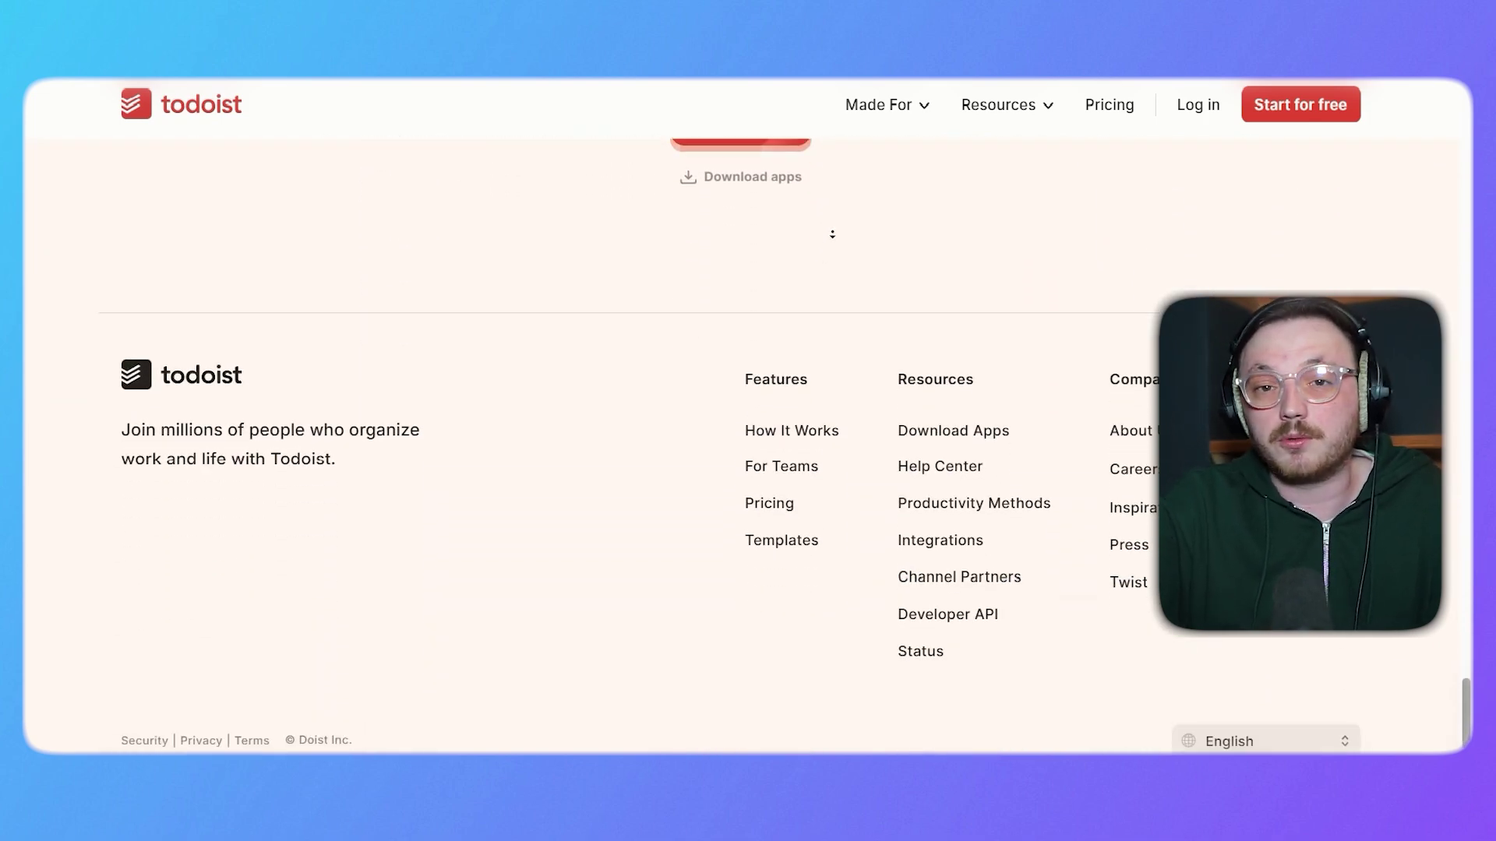
{"action": "scroll", "coordinate": [831, 234], "scroll_direction": "up", "scroll_amount": 5}
{"action": "mouse_move", "coordinate": [857, 118]}
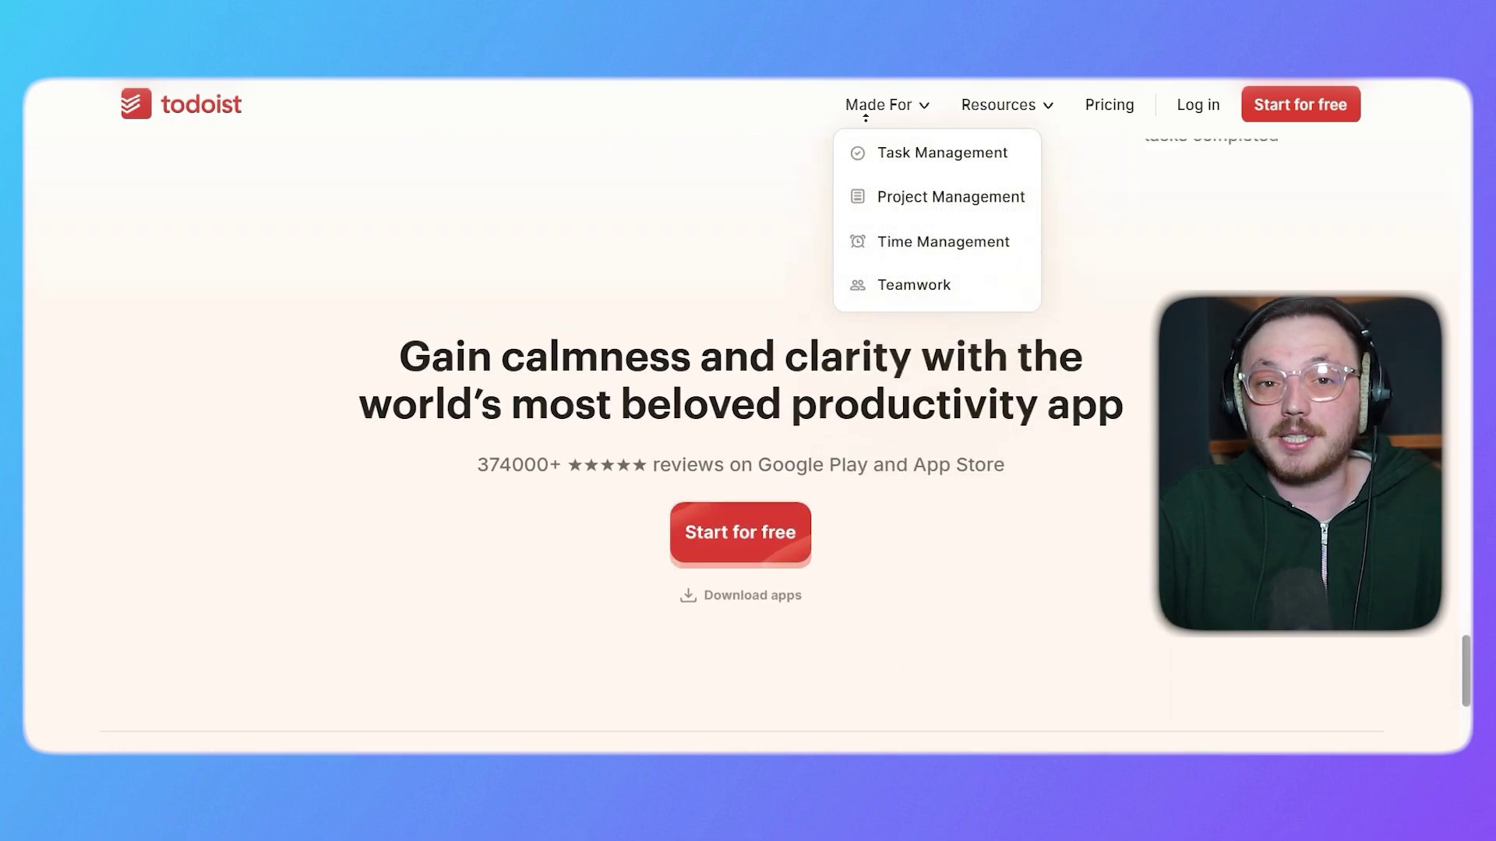
{"action": "scroll", "coordinate": [794, 103], "scroll_direction": "up", "scroll_amount": 12}
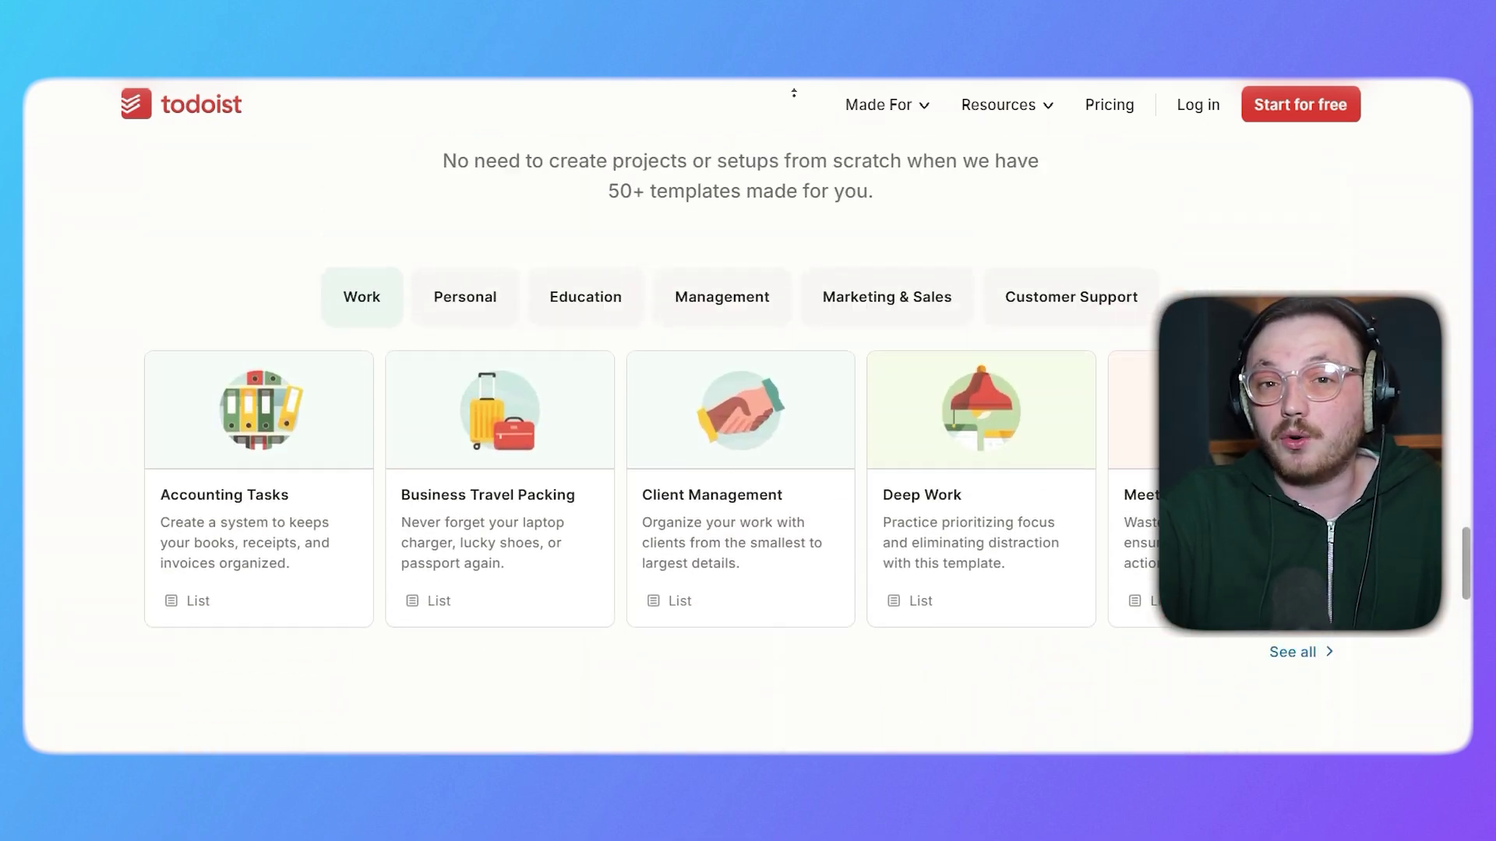
{"action": "scroll", "coordinate": [794, 93], "scroll_direction": "up", "scroll_amount": 10}
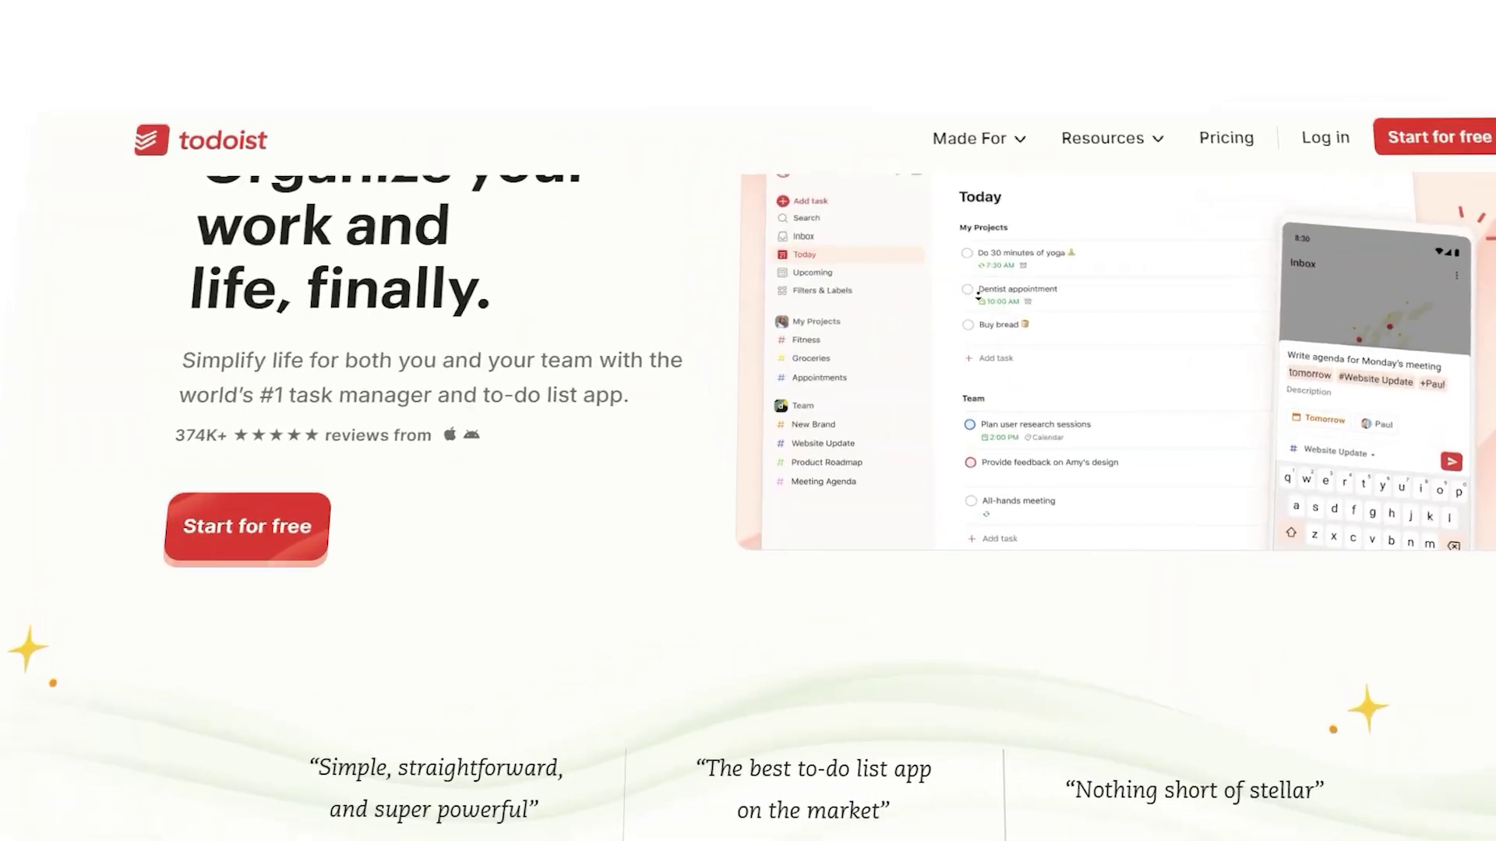
{"action": "scroll", "coordinate": [934, 273], "scroll_direction": "down", "scroll_amount": 5}
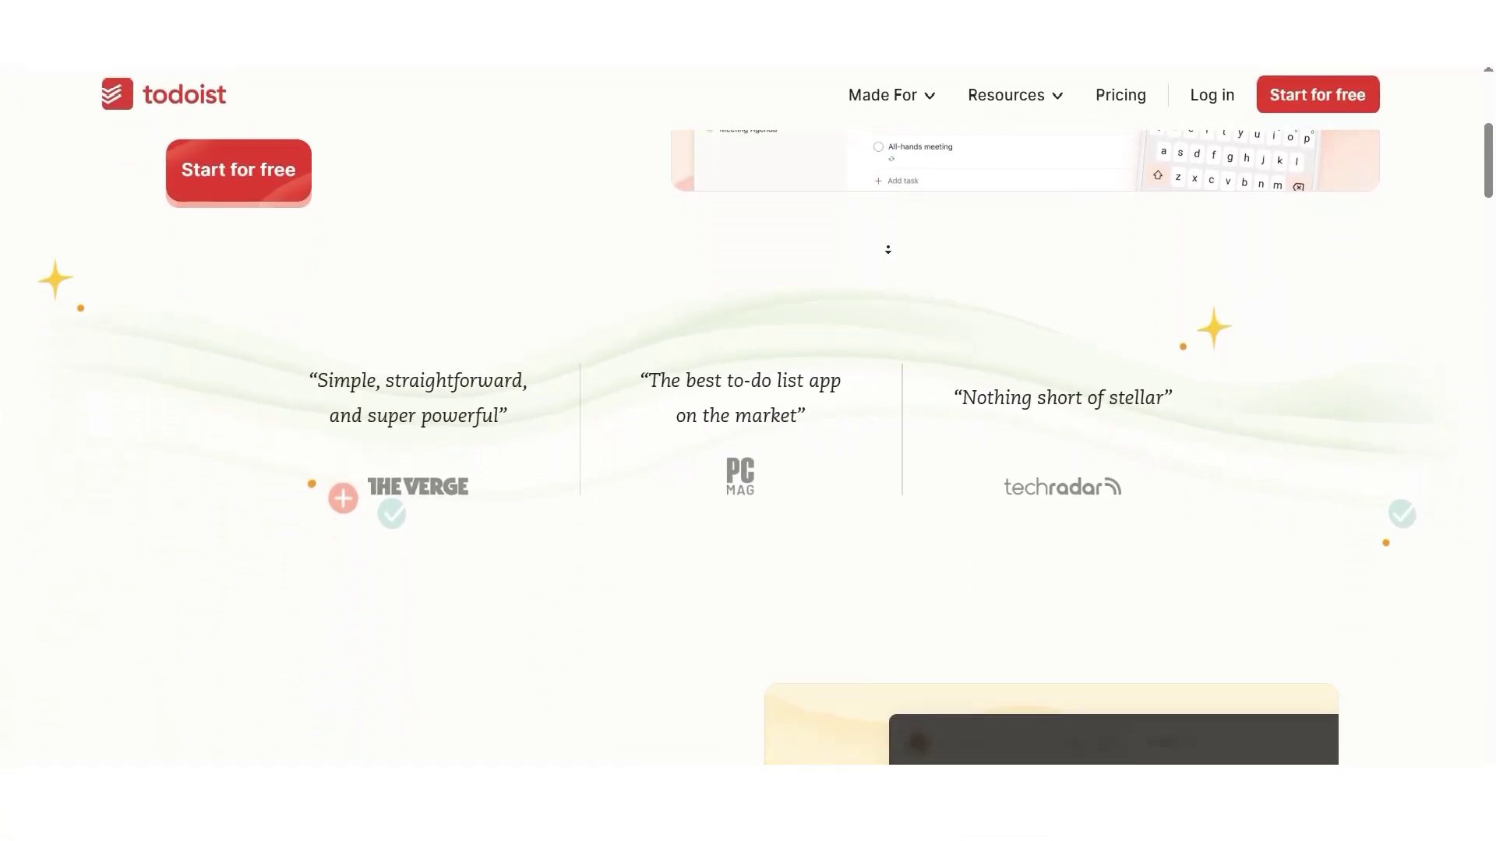
{"action": "scroll", "coordinate": [888, 249], "scroll_direction": "down", "scroll_amount": 4}
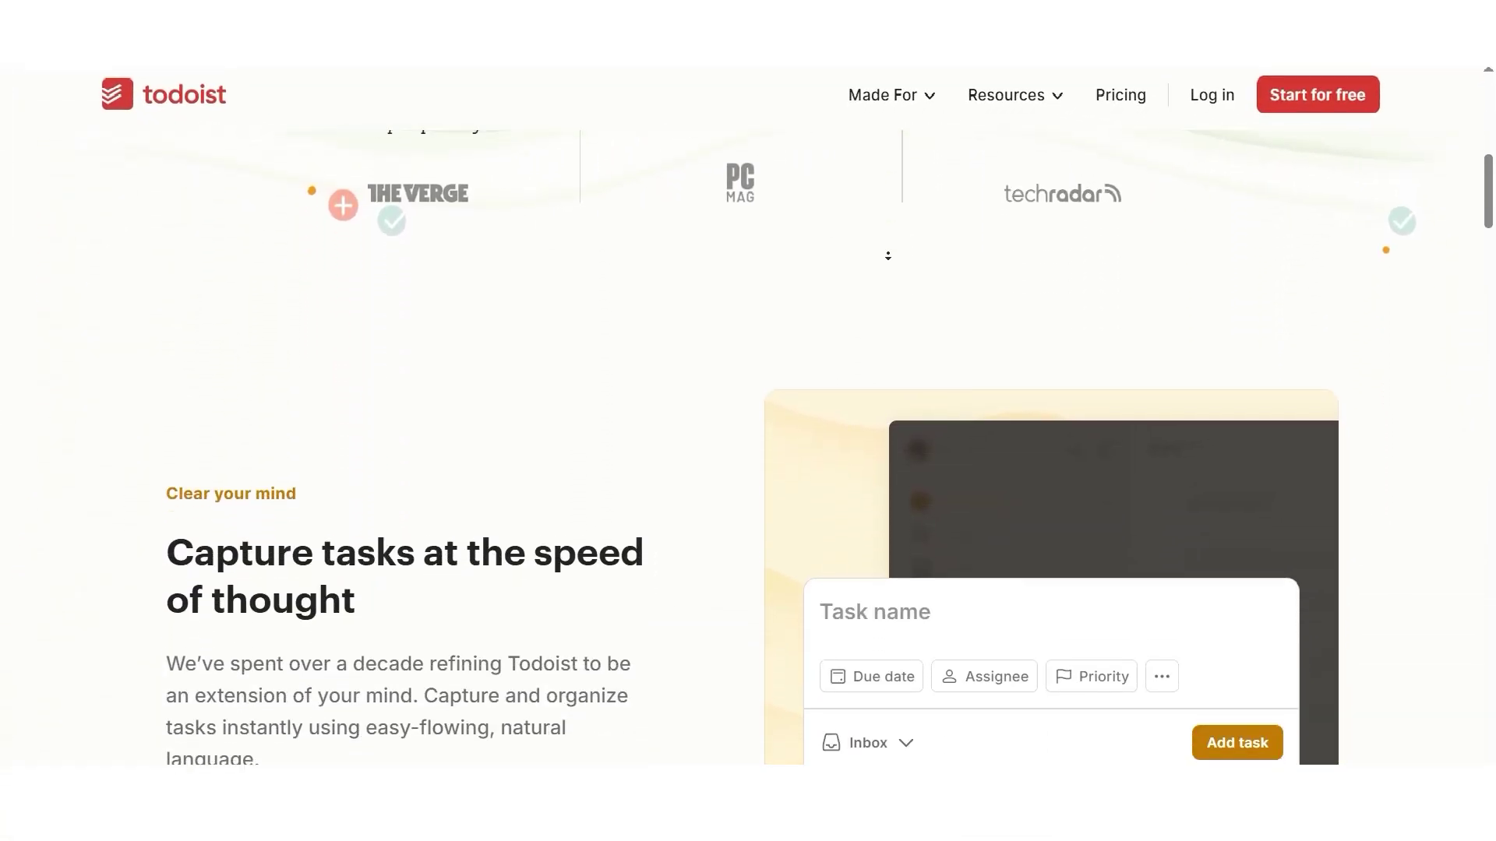